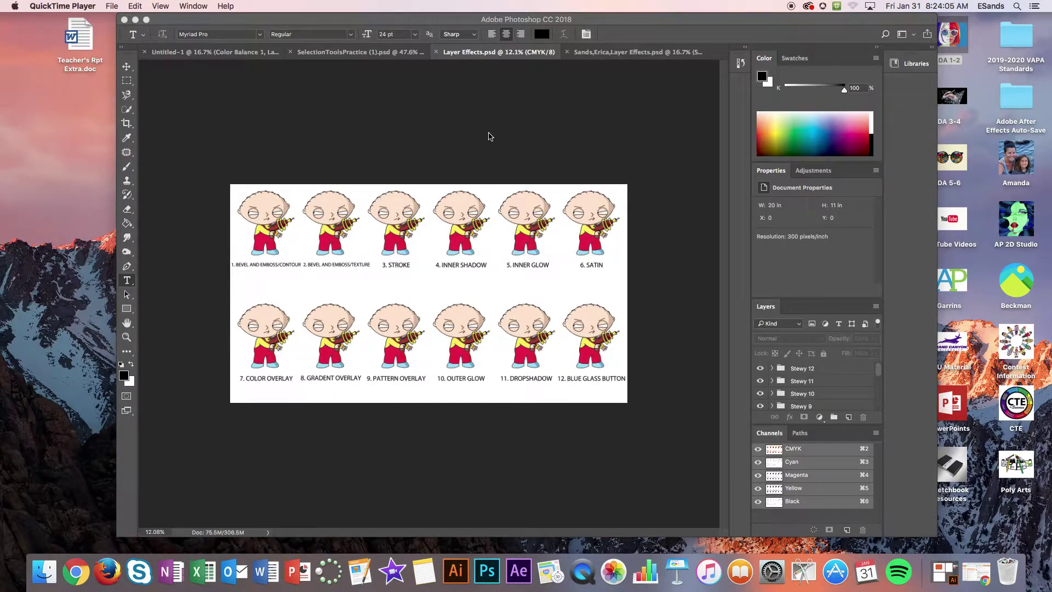
- Start saving the document as a Photoshop-format file, then cancel the save
{"action": "left_click", "coordinate": [167, 84]}
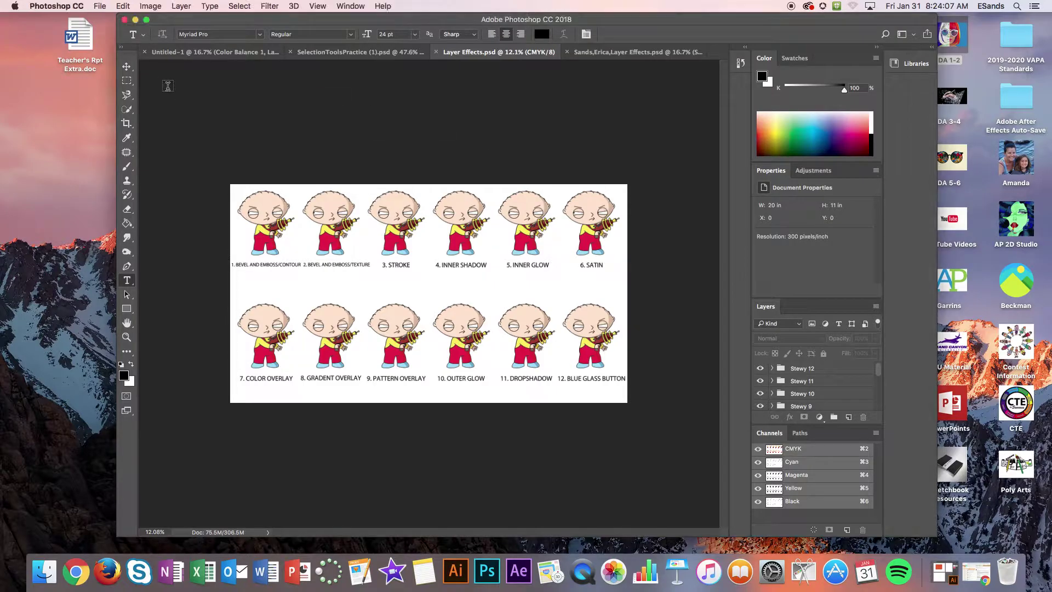
{"action": "left_click", "coordinate": [99, 6]}
{"action": "left_click", "coordinate": [130, 118]}
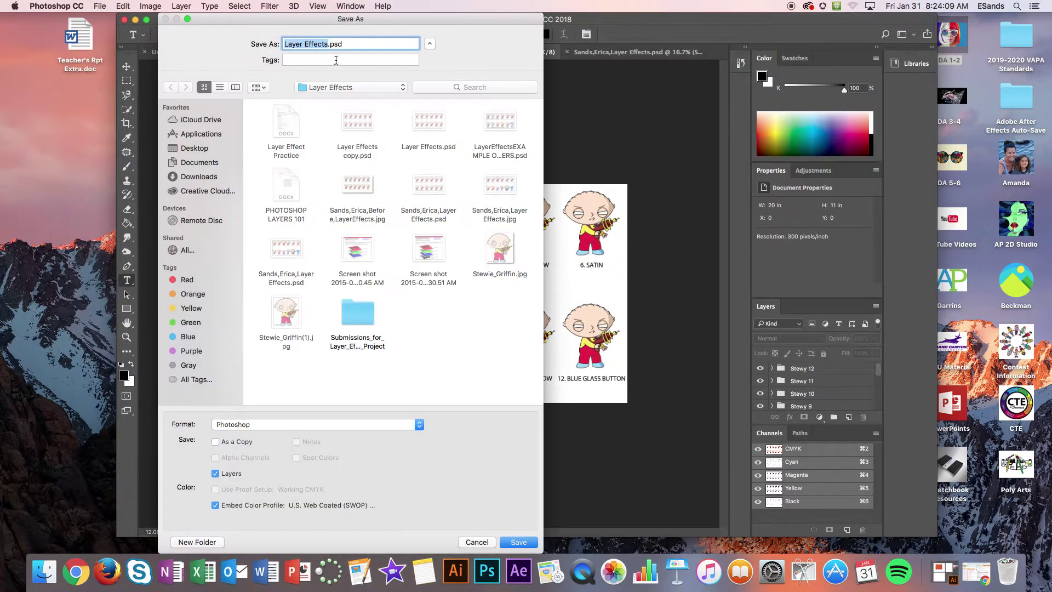
{"action": "left_click", "coordinate": [287, 46]}
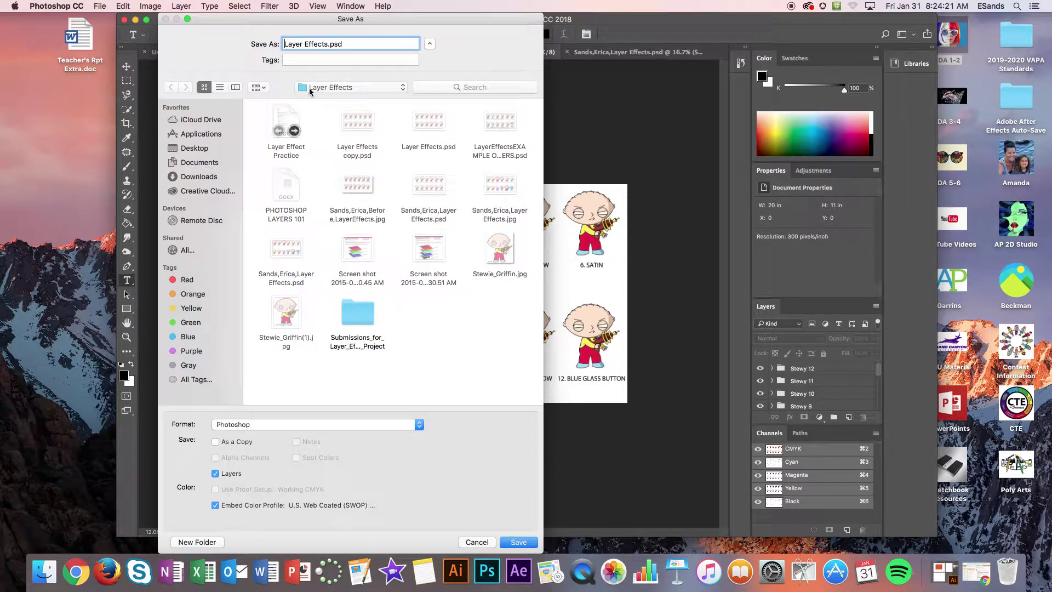
{"action": "left_click", "coordinate": [253, 424]}
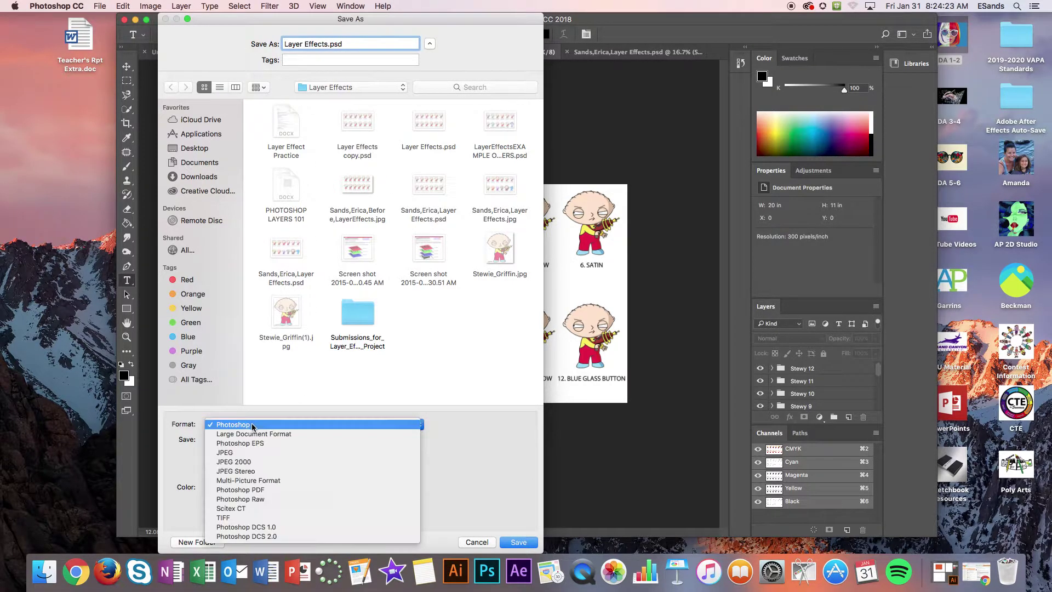
{"action": "left_click", "coordinate": [253, 426]}
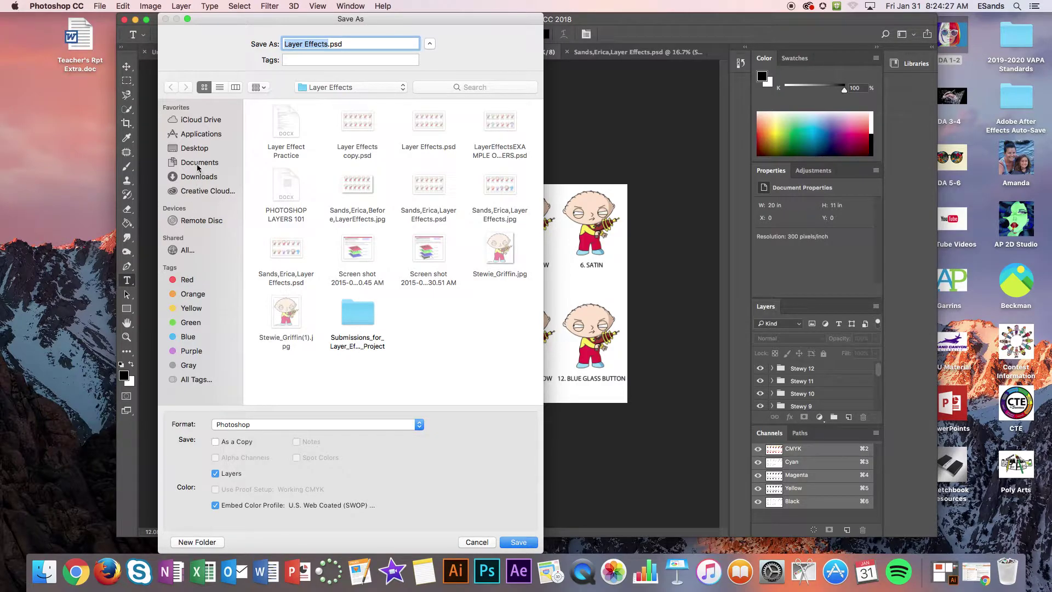
{"action": "left_click", "coordinate": [476, 542]}
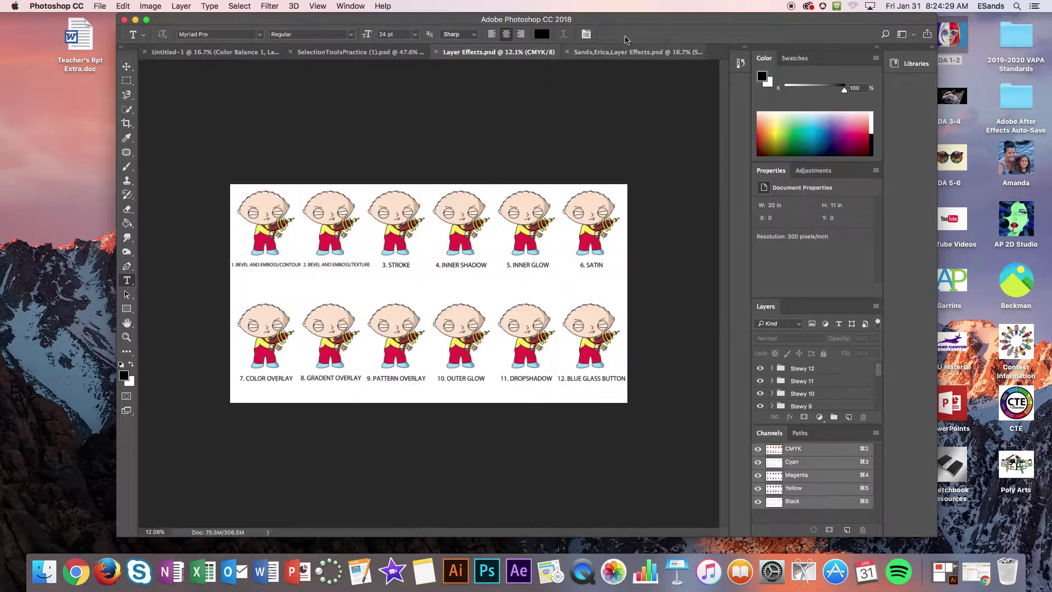
- Switch to the second Layer Effects document, widen the window, and float an enlarged Layers panel
{"action": "left_click", "coordinate": [624, 52]}
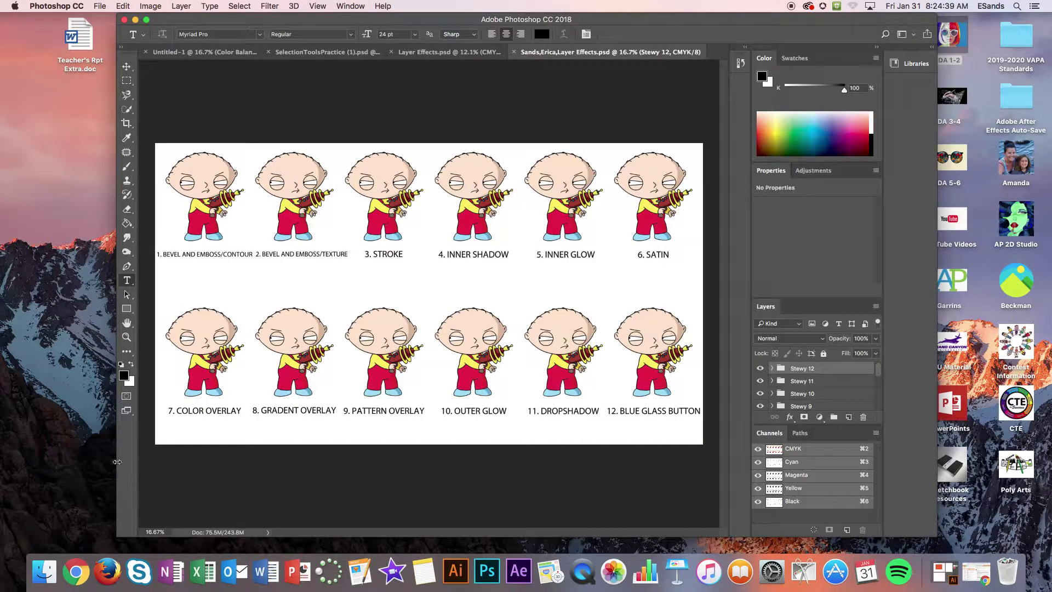
{"action": "left_click_drag", "start_coordinate": [117, 462], "coordinate": [29, 462]}
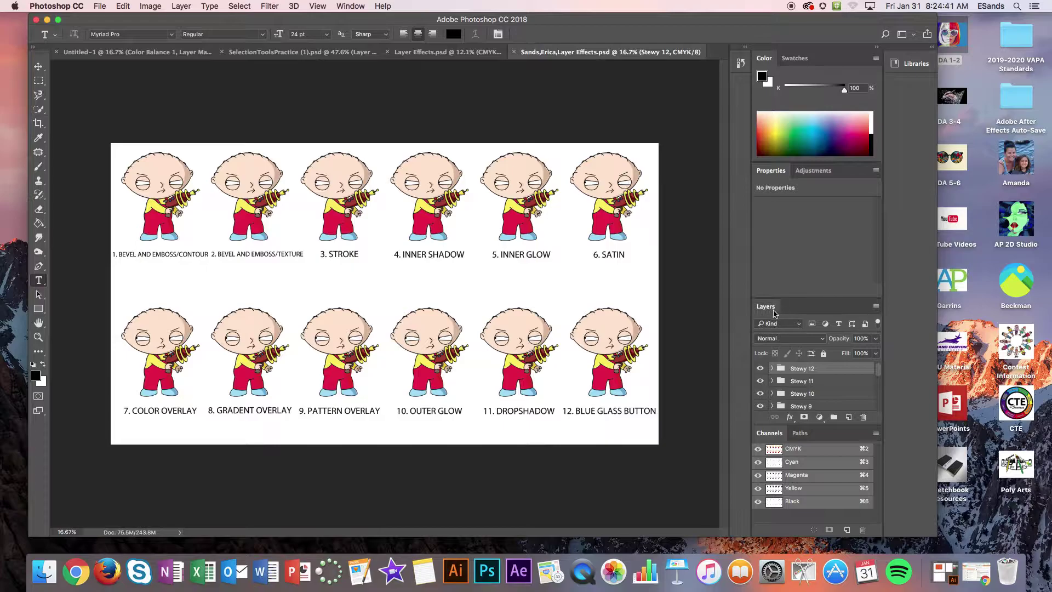
{"action": "left_click_drag", "start_coordinate": [774, 312], "coordinate": [672, 31]}
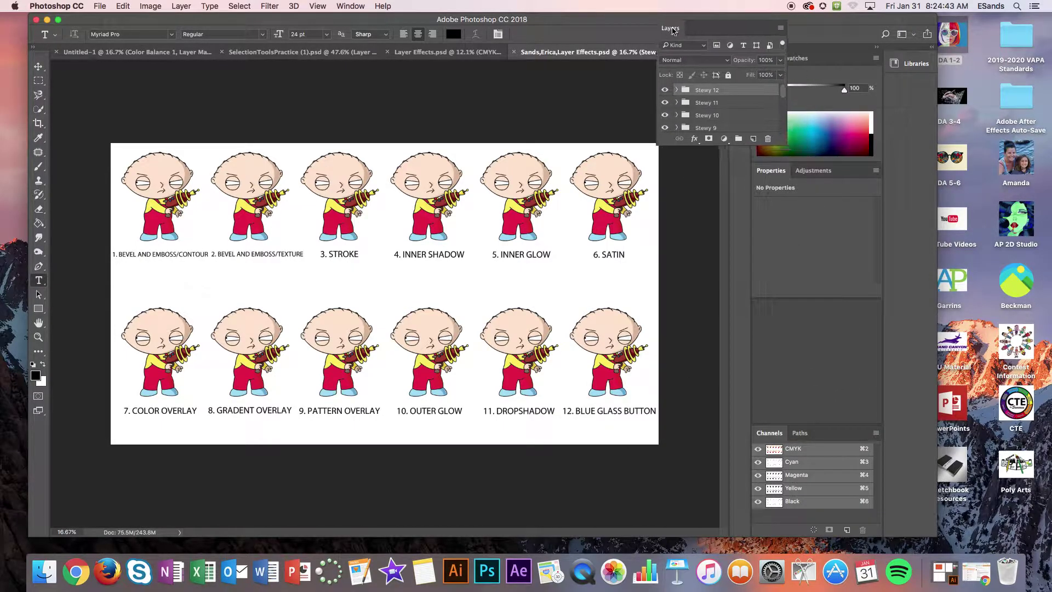
{"action": "left_click_drag", "start_coordinate": [723, 145], "coordinate": [739, 297]}
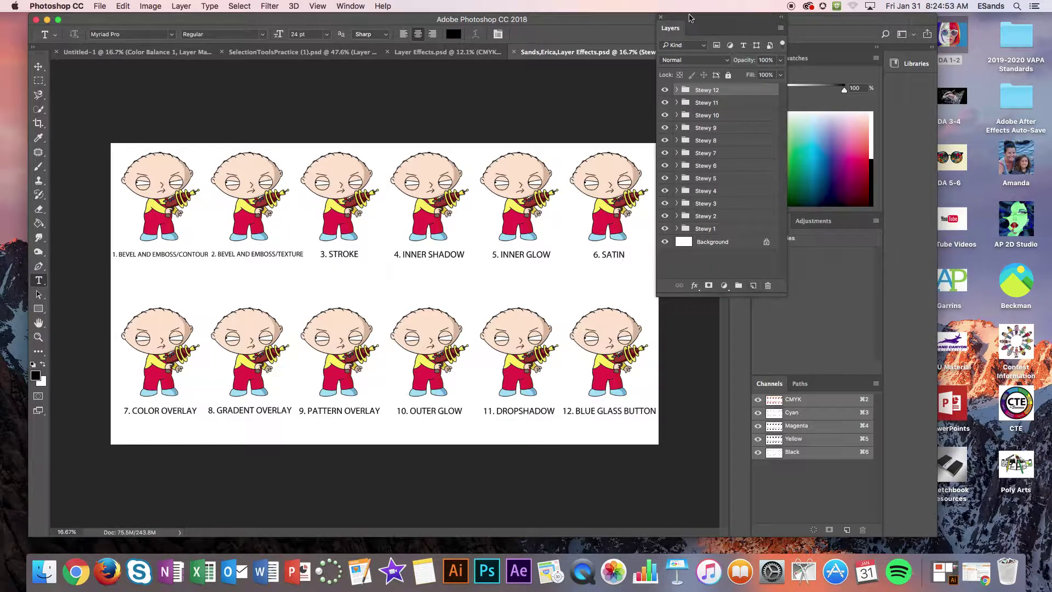
{"action": "left_click_drag", "start_coordinate": [690, 20], "coordinate": [708, 20]}
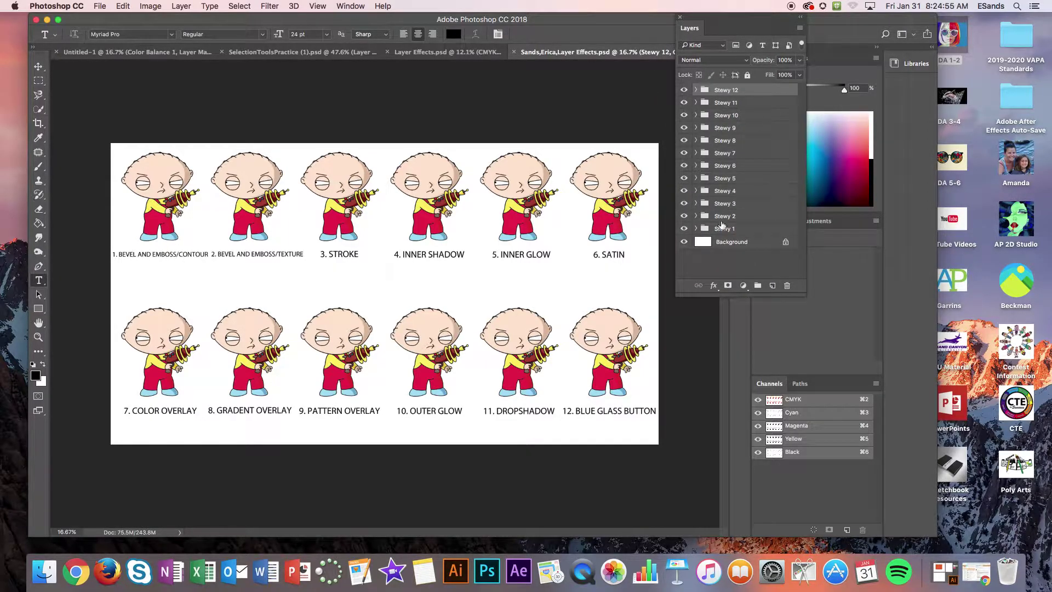
- Toggle visibility of Stewy 1 through Stewy 5 to identify each image
{"action": "left_click", "coordinate": [683, 228]}
{"action": "left_click", "coordinate": [683, 229]}
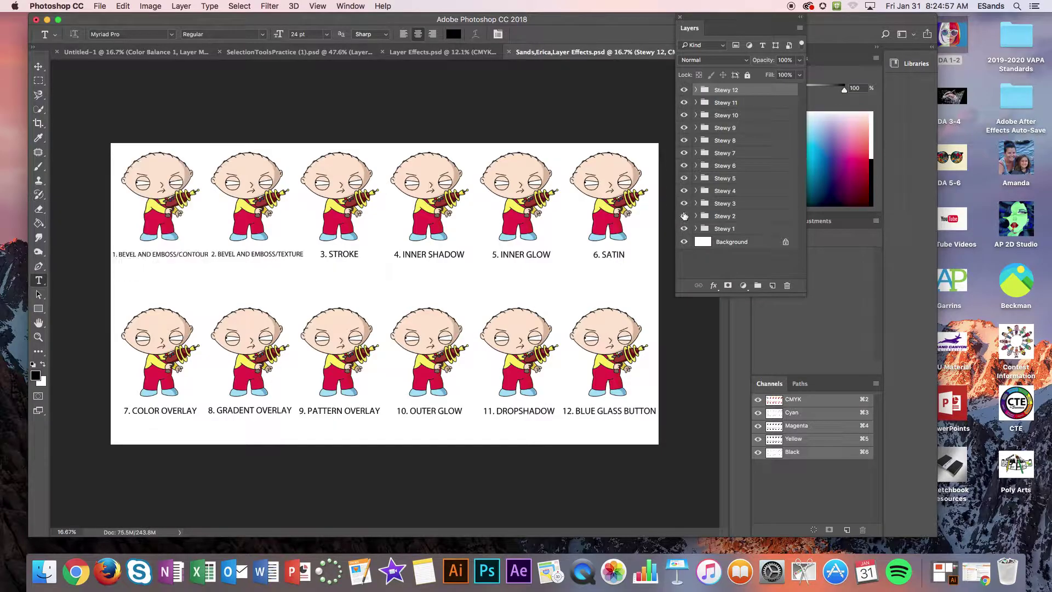
{"action": "left_click", "coordinate": [684, 216]}
{"action": "left_click", "coordinate": [684, 216]}
{"action": "left_click", "coordinate": [683, 204]}
{"action": "left_click", "coordinate": [684, 203]}
{"action": "left_click", "coordinate": [684, 191]}
{"action": "left_click", "coordinate": [684, 191]}
{"action": "left_click", "coordinate": [684, 178]}
{"action": "left_click", "coordinate": [684, 179]}
- Expand the Stewy 1 group, lengthen the Layers panel, and check the Stewy 1 image layer
{"action": "left_click", "coordinate": [696, 228]}
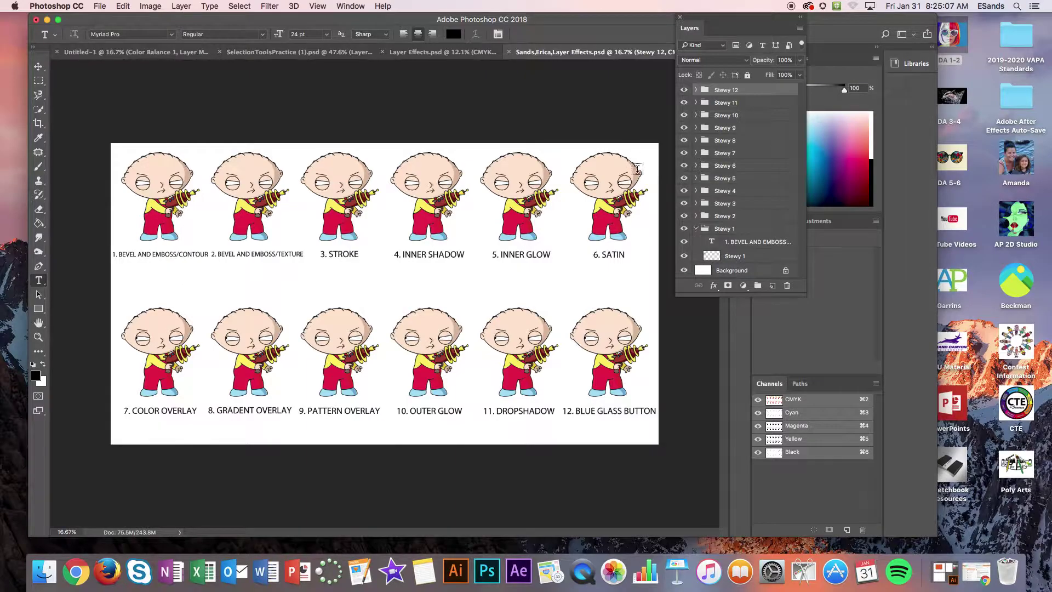
{"action": "left_click_drag", "start_coordinate": [742, 297], "coordinate": [754, 364]}
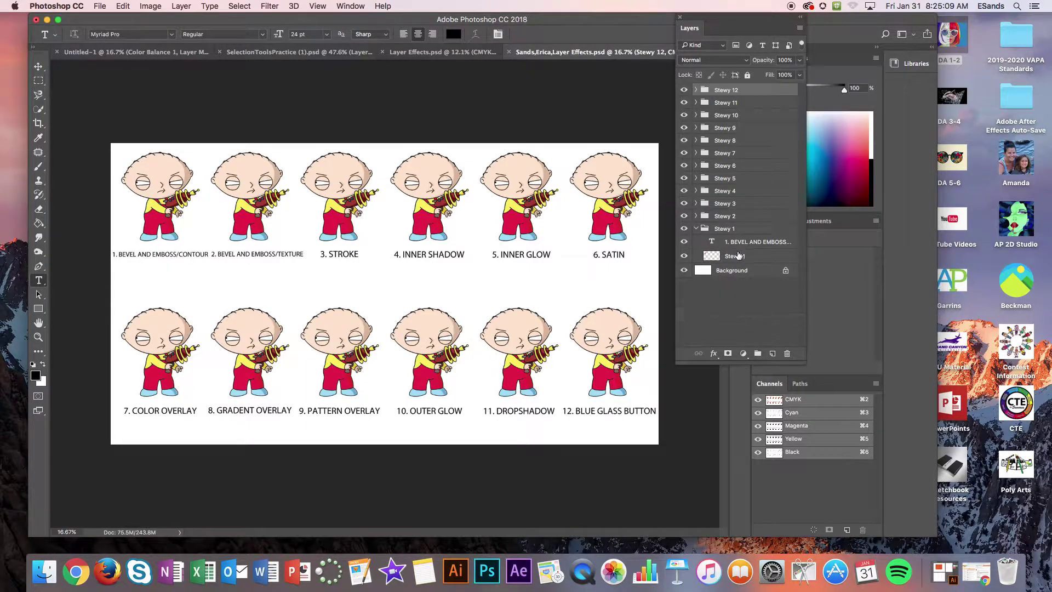
{"action": "left_click", "coordinate": [737, 256]}
{"action": "left_click", "coordinate": [684, 256]}
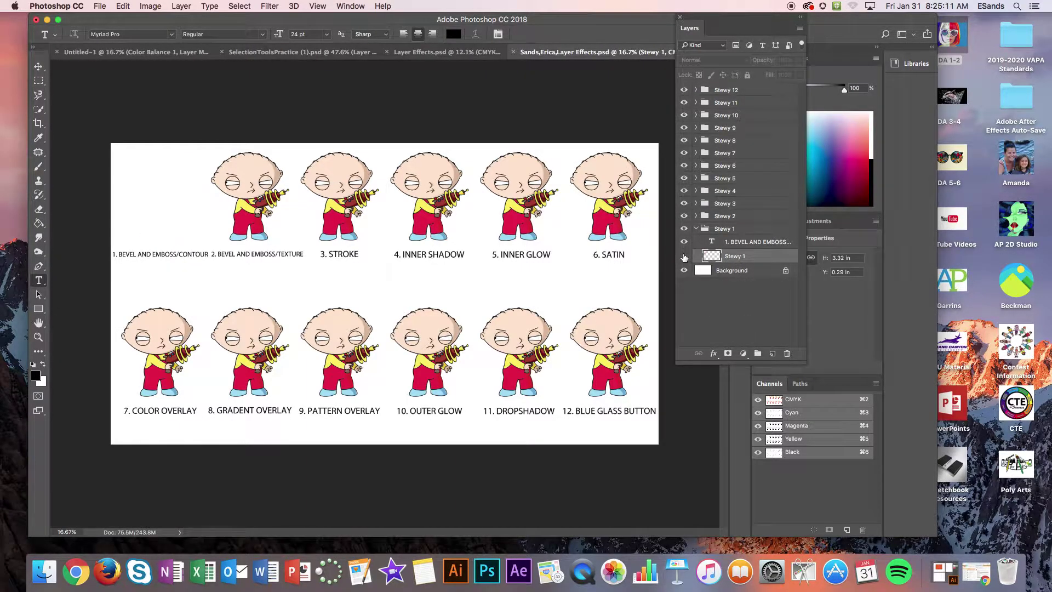
{"action": "left_click", "coordinate": [684, 256]}
- Check the 1. BEVEL AND EMBOSS/CONTOUR label's visibility, then reselect the Stewy 1 image layer
{"action": "left_click", "coordinate": [752, 242]}
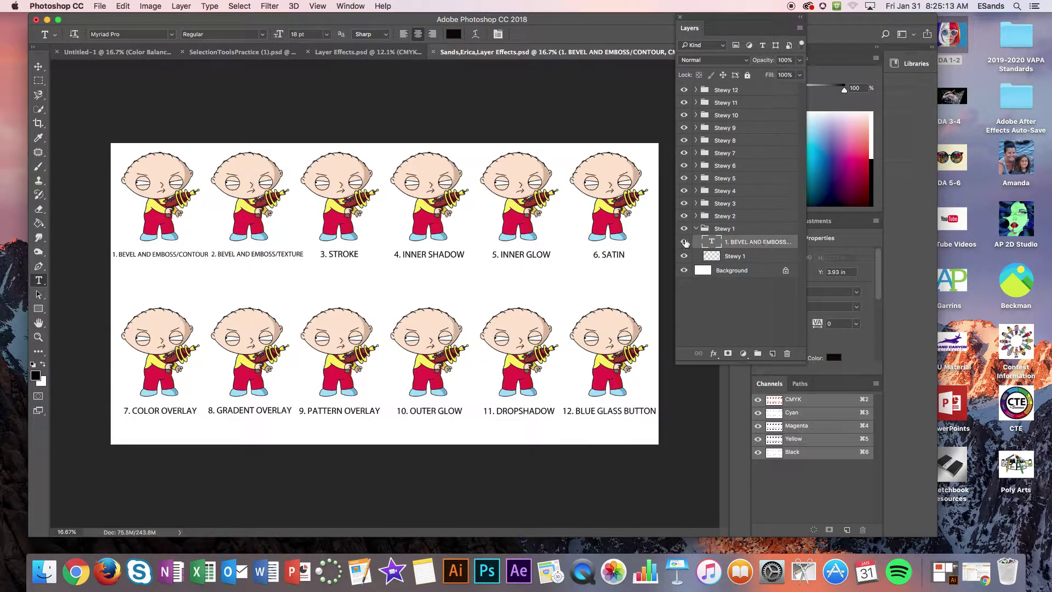
{"action": "left_click", "coordinate": [684, 241]}
{"action": "left_click", "coordinate": [683, 241]}
{"action": "left_click", "coordinate": [759, 257]}
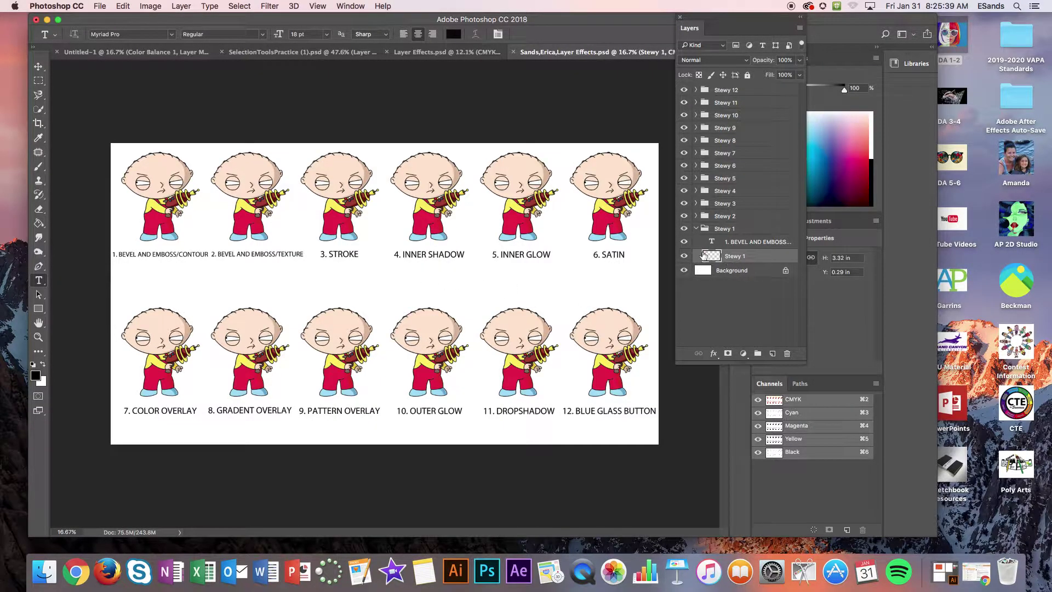
- Open Stewy 1's Layer Style, move it aside, and enable Bevel & Emboss showing its settings
{"action": "double_click", "coordinate": [774, 257]}
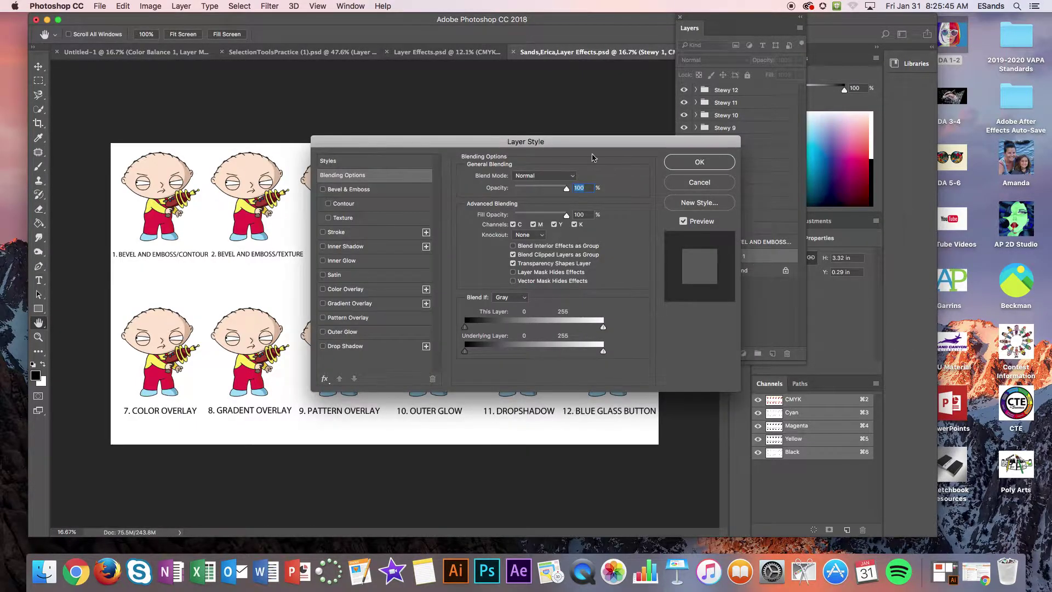
{"action": "left_click_drag", "start_coordinate": [557, 137], "coordinate": [645, 22]}
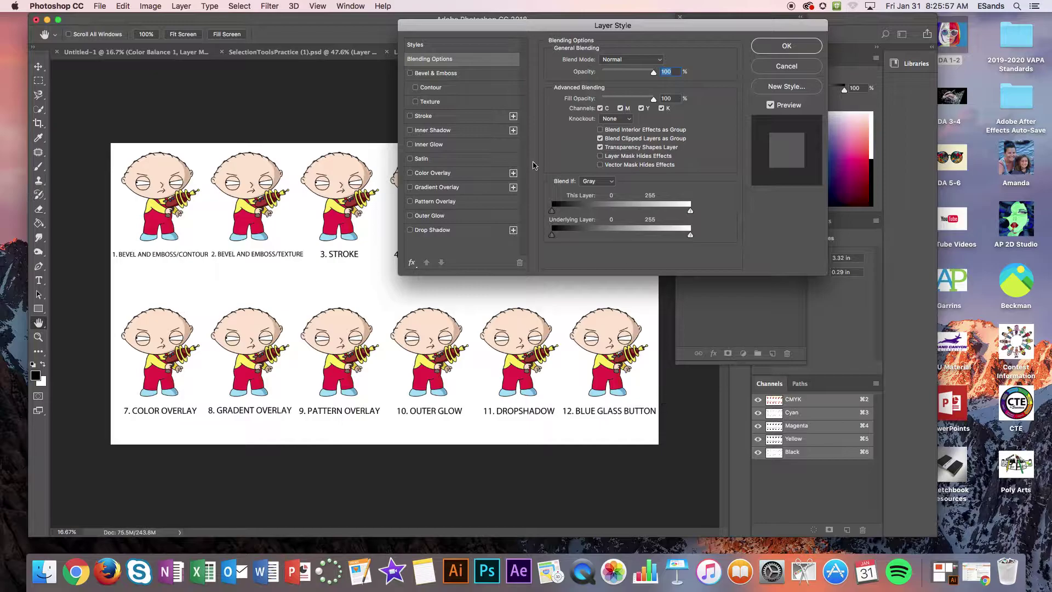
{"action": "left_click_drag", "start_coordinate": [456, 25], "coordinate": [321, 56]}
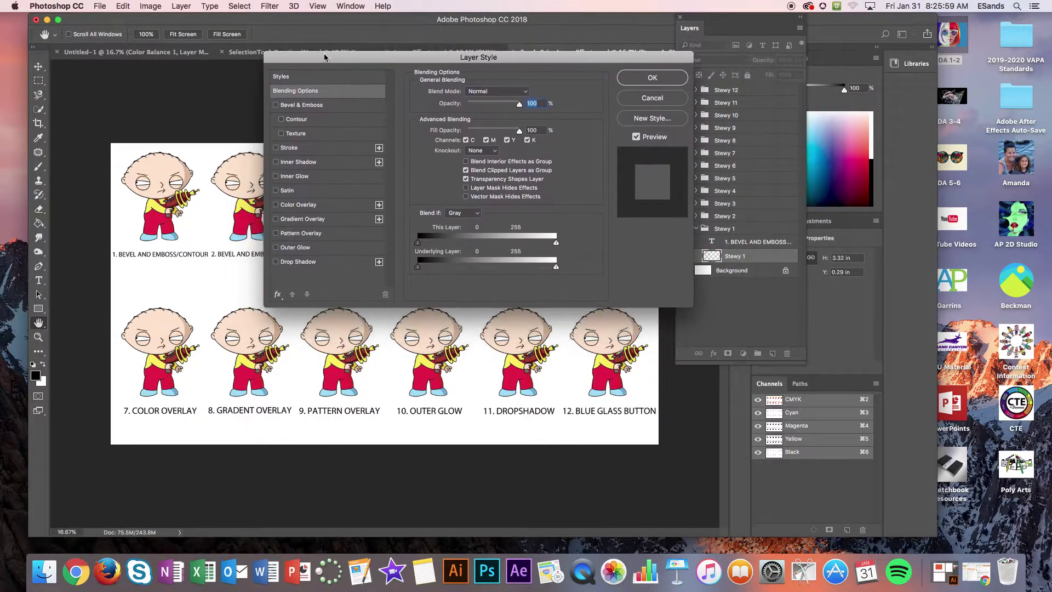
{"action": "left_click", "coordinate": [275, 105]}
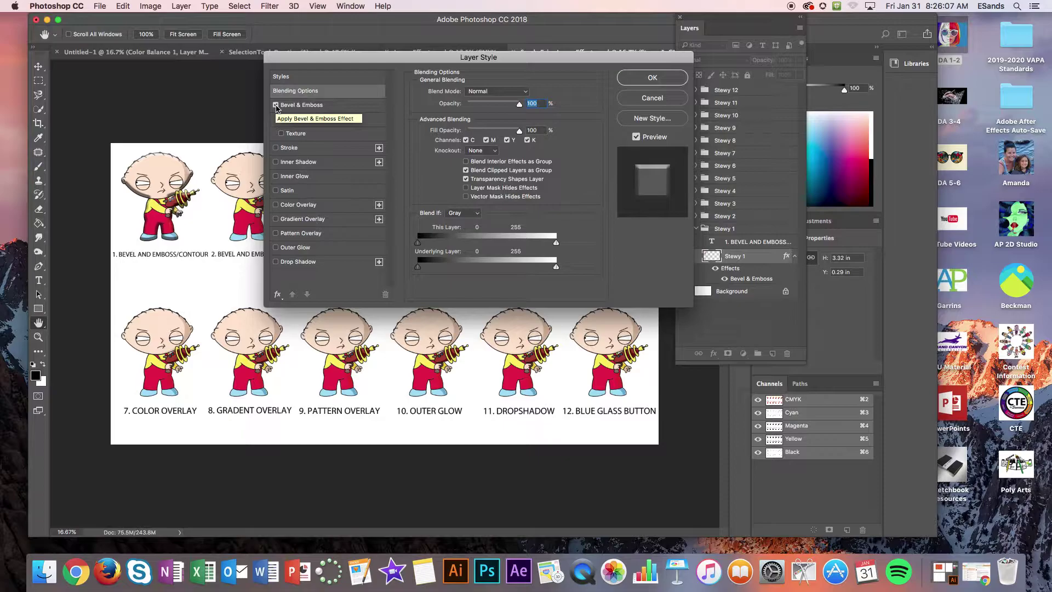
{"action": "left_click", "coordinate": [305, 105]}
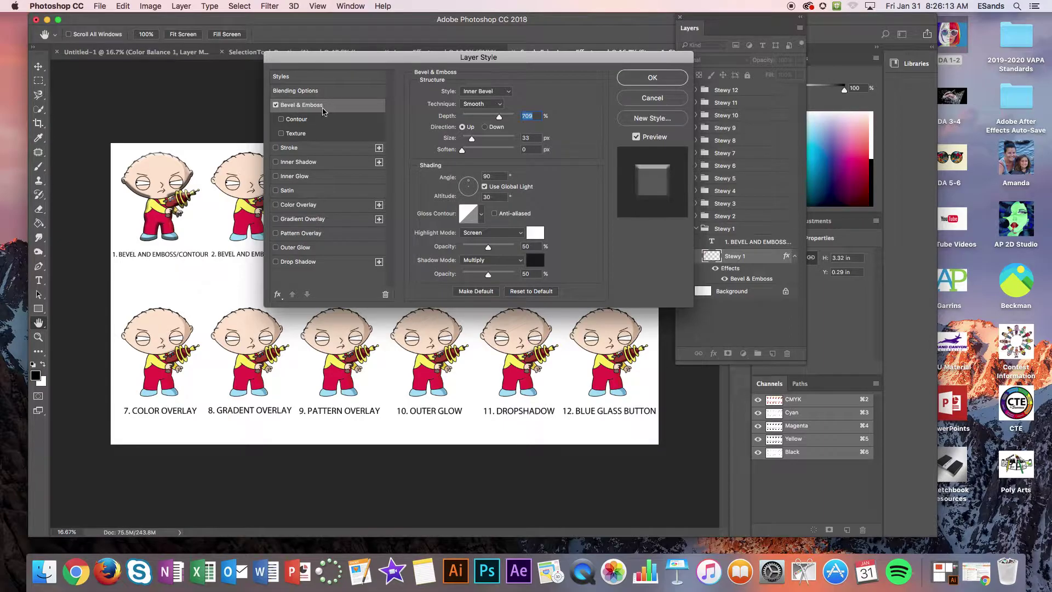
- Add a Contour, keep Inner Bevel with Smooth technique, and lower the depth to 220%
{"action": "left_click", "coordinate": [276, 105]}
{"action": "left_click", "coordinate": [276, 105]}
{"action": "left_click", "coordinate": [281, 120]}
{"action": "left_click", "coordinate": [478, 92]}
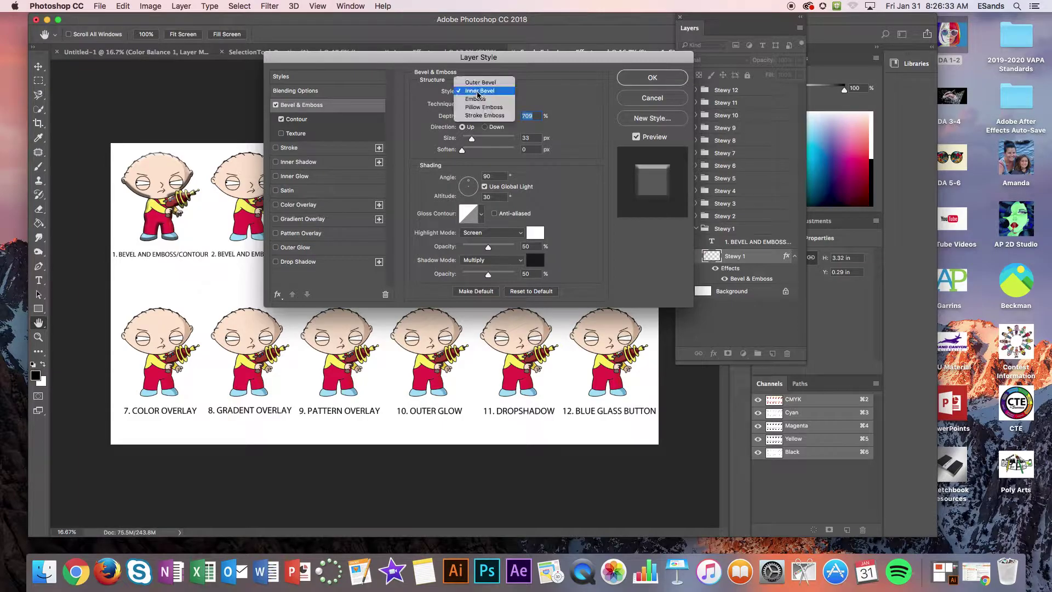
{"action": "left_click", "coordinate": [479, 84]}
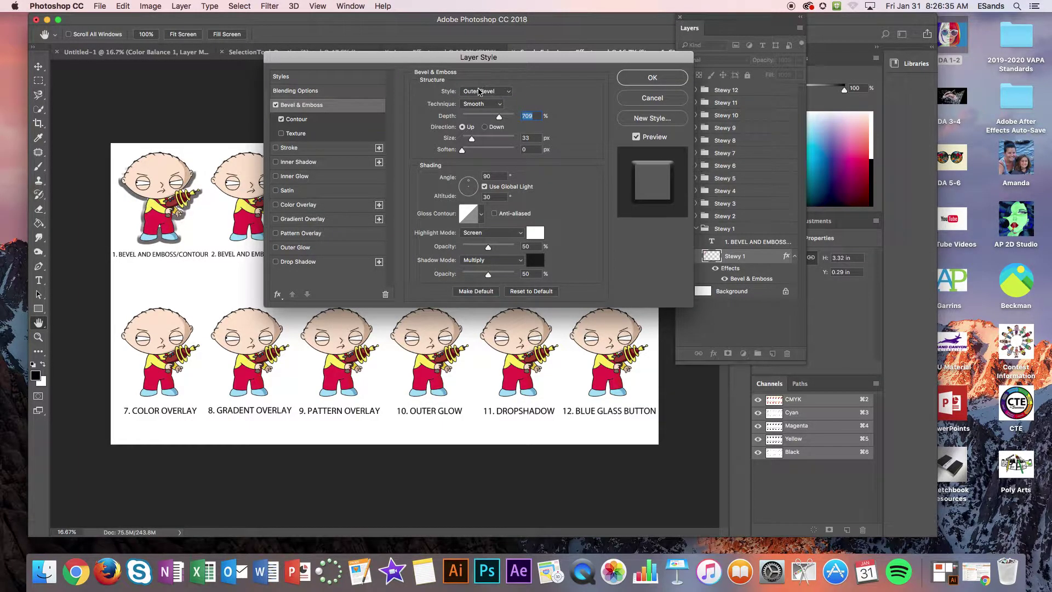
{"action": "left_click", "coordinate": [478, 92]}
{"action": "left_click", "coordinate": [477, 107]}
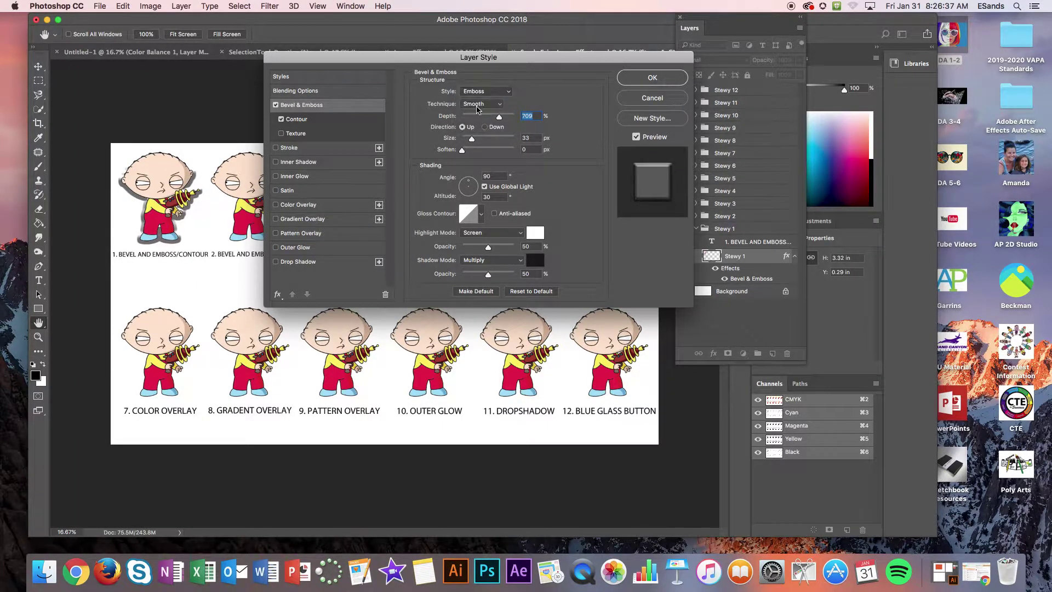
{"action": "left_click", "coordinate": [478, 91]}
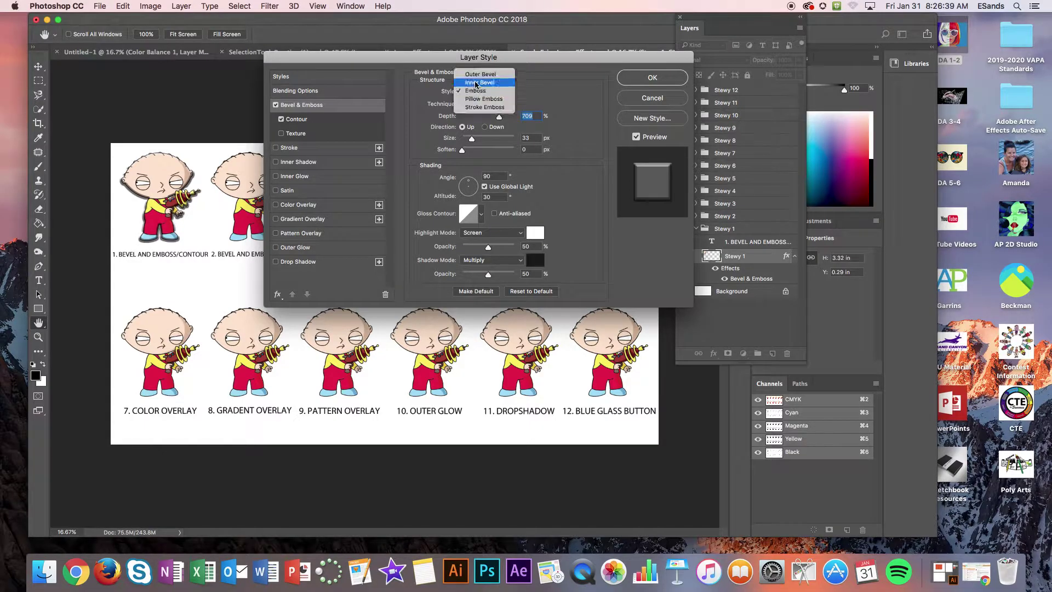
{"action": "left_click", "coordinate": [478, 81]}
{"action": "left_click", "coordinate": [482, 104]}
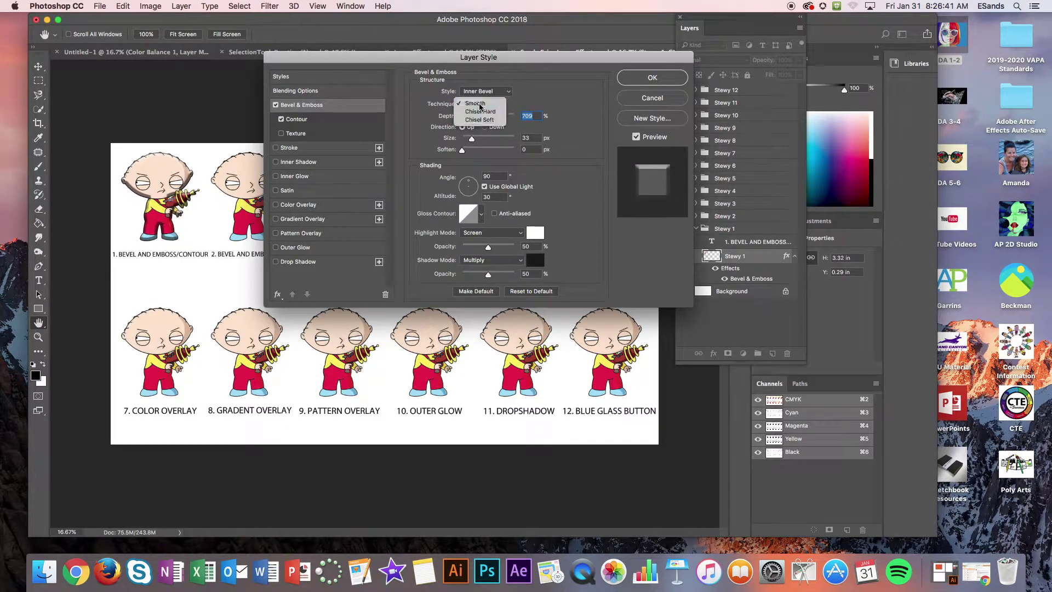
{"action": "left_click", "coordinate": [478, 103]}
{"action": "left_click_drag", "start_coordinate": [498, 117], "coordinate": [480, 155]}
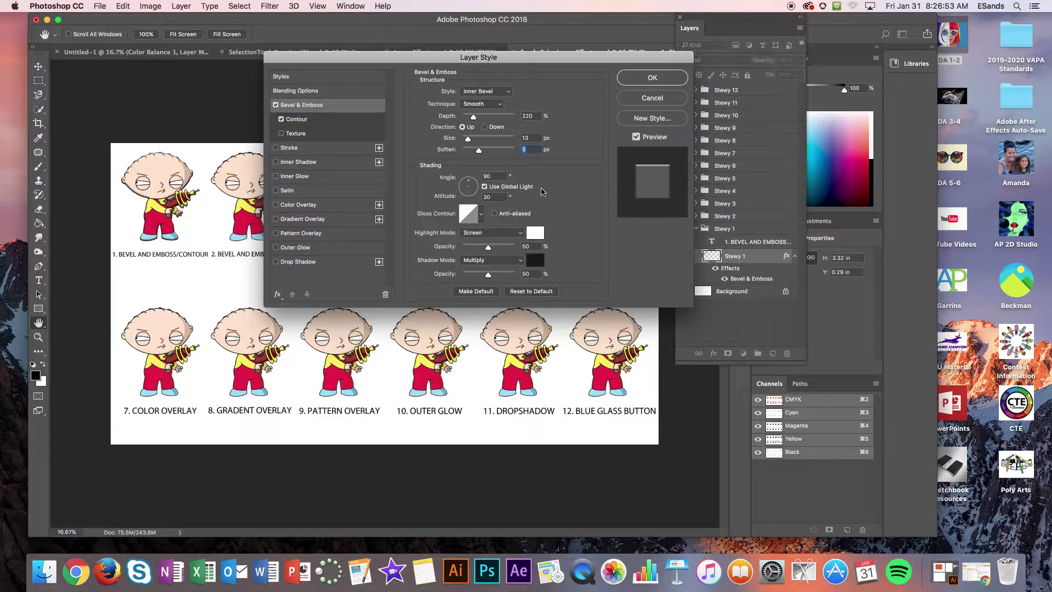
- Change the bevel's shadow blend mode and set the shadow colour to purple #6309f5
{"action": "left_click", "coordinate": [477, 260]}
{"action": "left_click", "coordinate": [478, 230]}
{"action": "left_click", "coordinate": [536, 261]}
{"action": "left_click", "coordinate": [225, 96]}
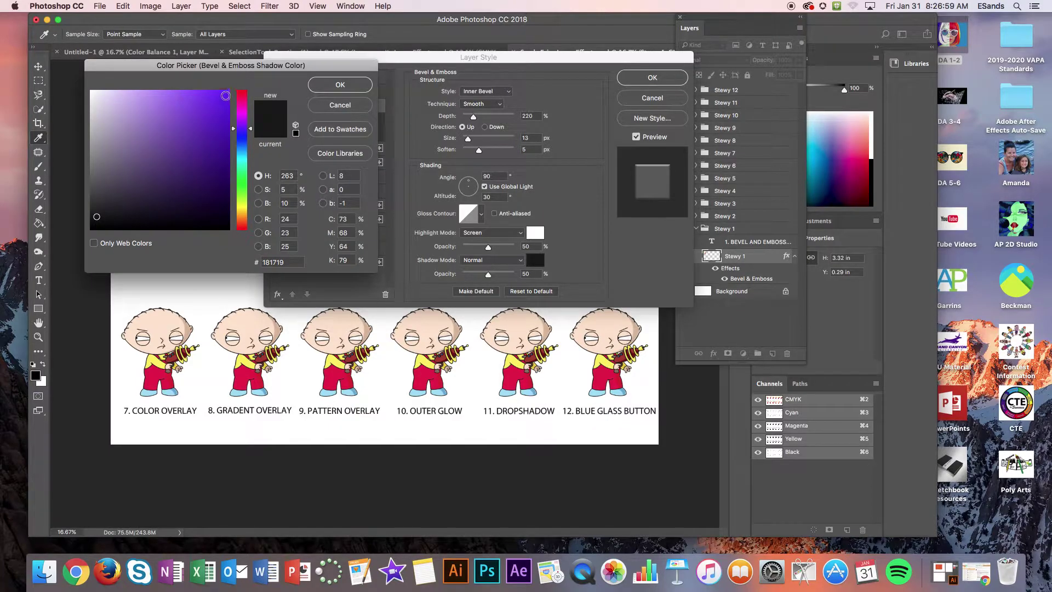
{"action": "left_click", "coordinate": [340, 85]}
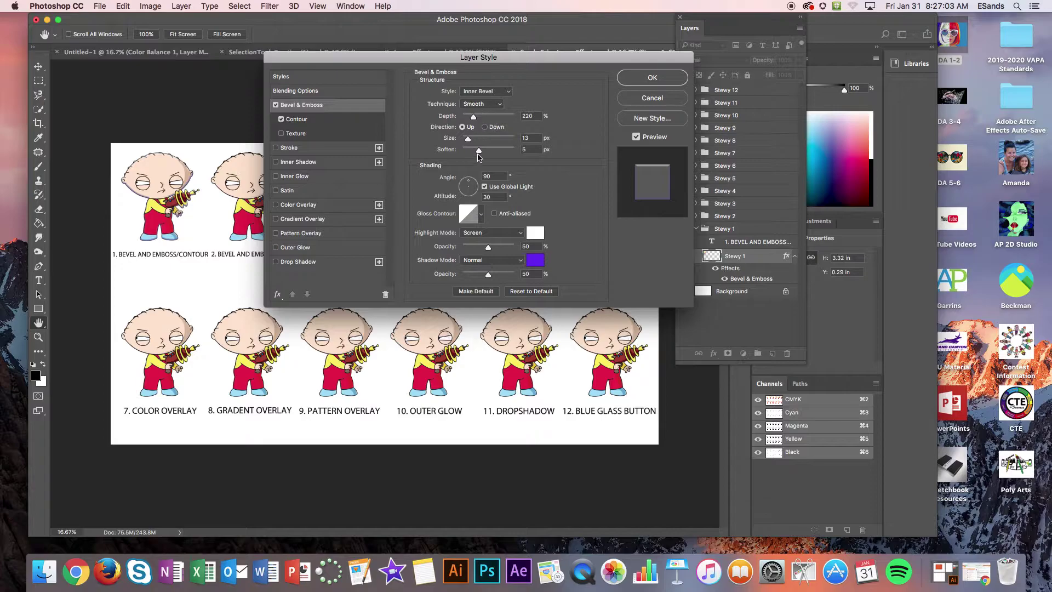
- Enlarge the bevel size, switch the style to Pillow Emboss, and apply it
{"action": "left_click_drag", "start_coordinate": [467, 138], "coordinate": [469, 141]}
{"action": "left_click", "coordinate": [485, 91]}
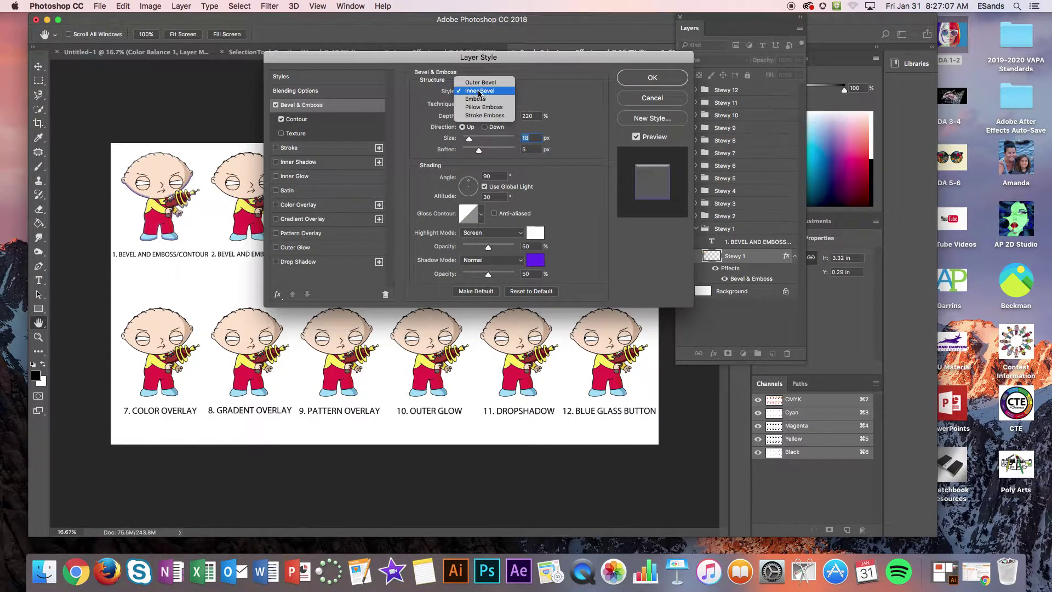
{"action": "left_click", "coordinate": [485, 86]}
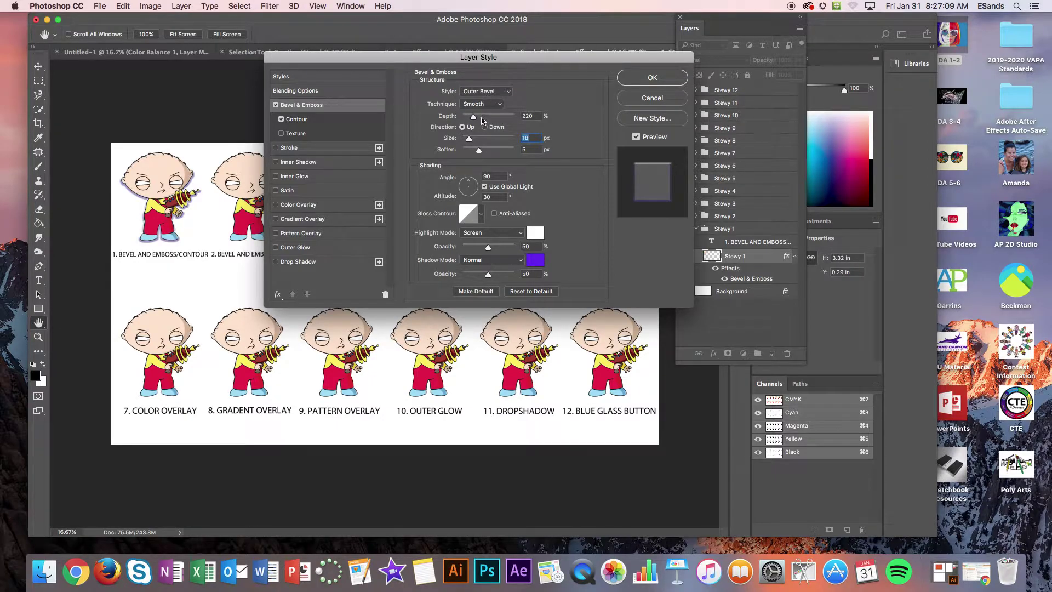
{"action": "left_click", "coordinate": [485, 91]}
{"action": "left_click", "coordinate": [489, 128]}
{"action": "left_click", "coordinate": [476, 94]}
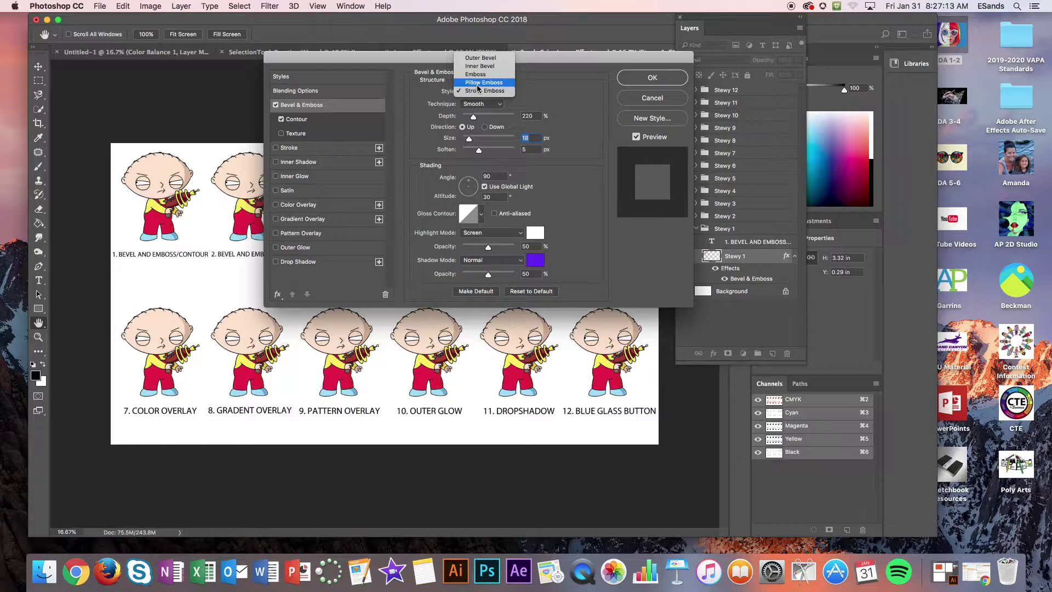
{"action": "left_click", "coordinate": [479, 85]}
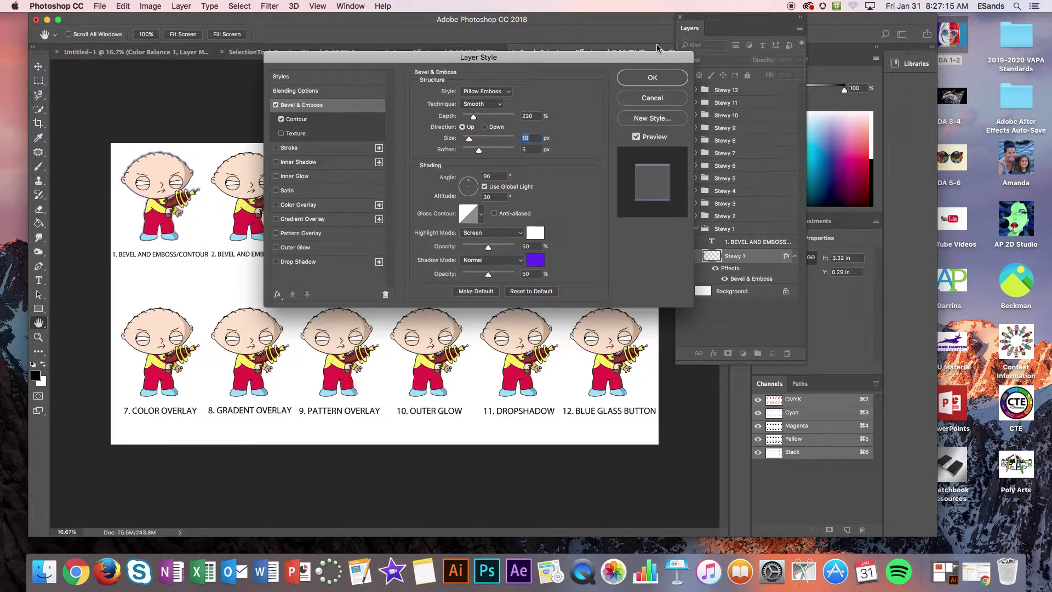
{"action": "left_click", "coordinate": [653, 78]}
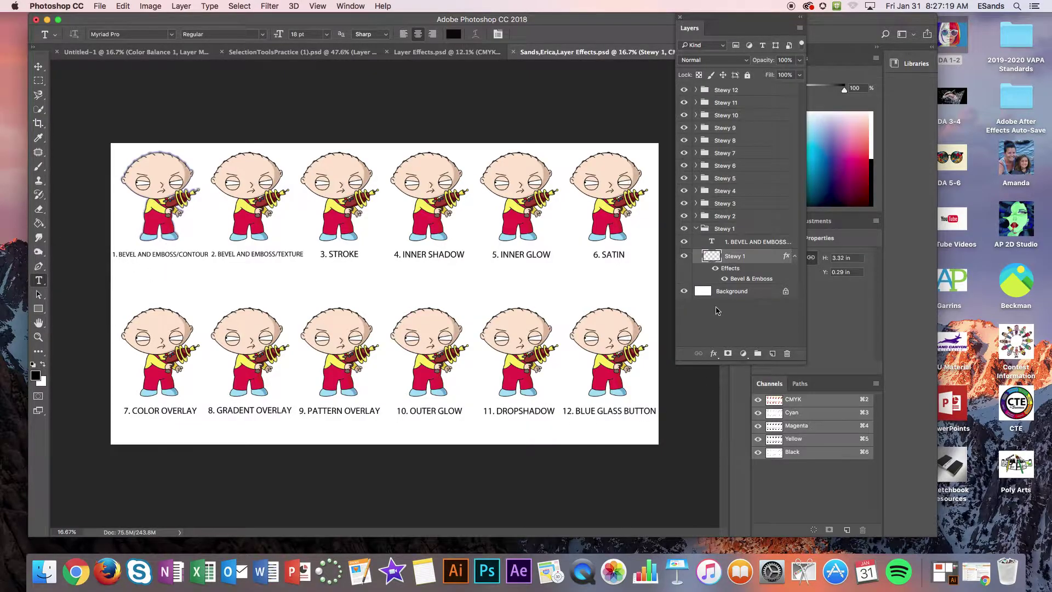
- Open Stewy 2's Layer Style and enable Bevel & Emboss with Texture
{"action": "left_click", "coordinate": [696, 228]}
{"action": "left_click", "coordinate": [696, 216]}
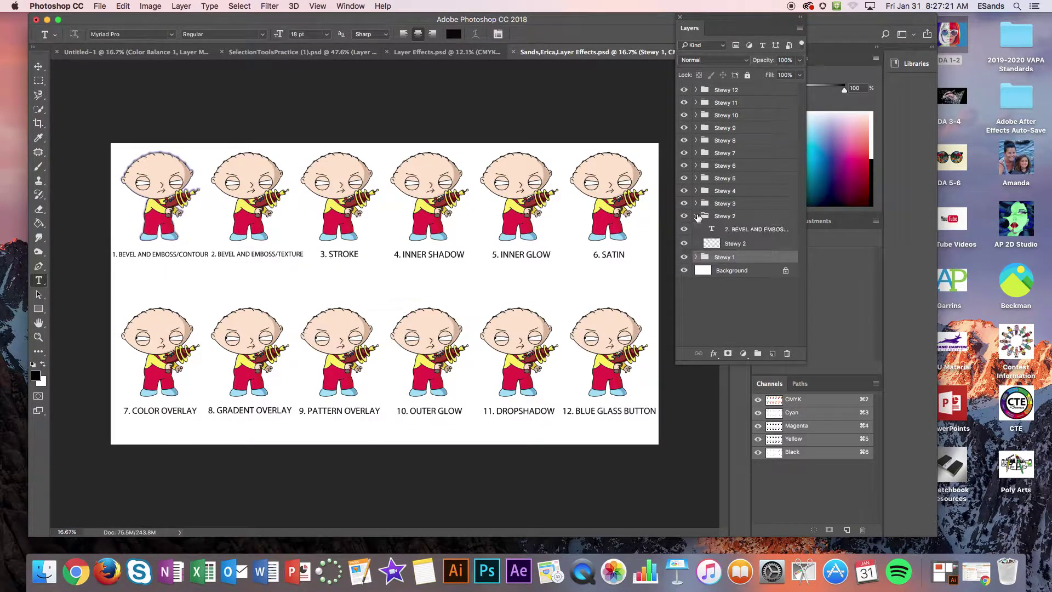
{"action": "left_click", "coordinate": [769, 245]}
{"action": "double_click", "coordinate": [768, 244]}
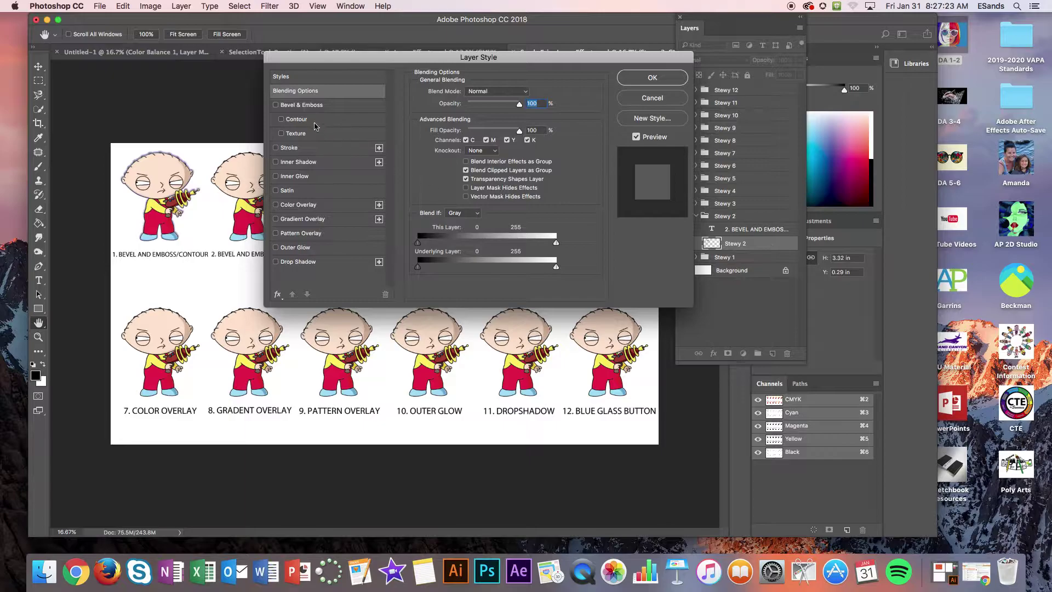
{"action": "left_click", "coordinate": [276, 105]}
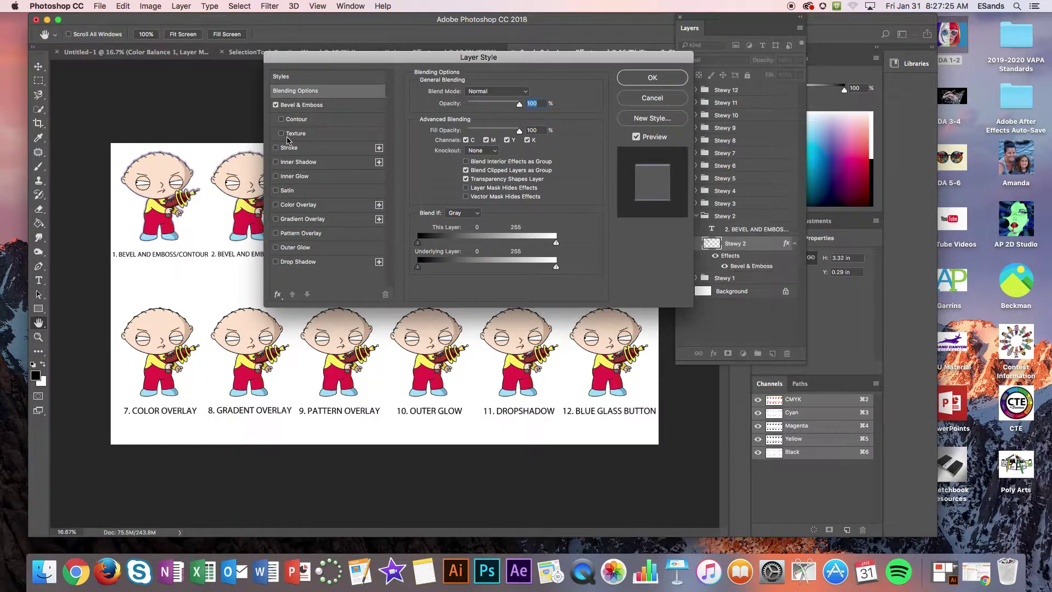
{"action": "left_click", "coordinate": [281, 134]}
{"action": "left_click_drag", "start_coordinate": [334, 57], "coordinate": [493, 33]}
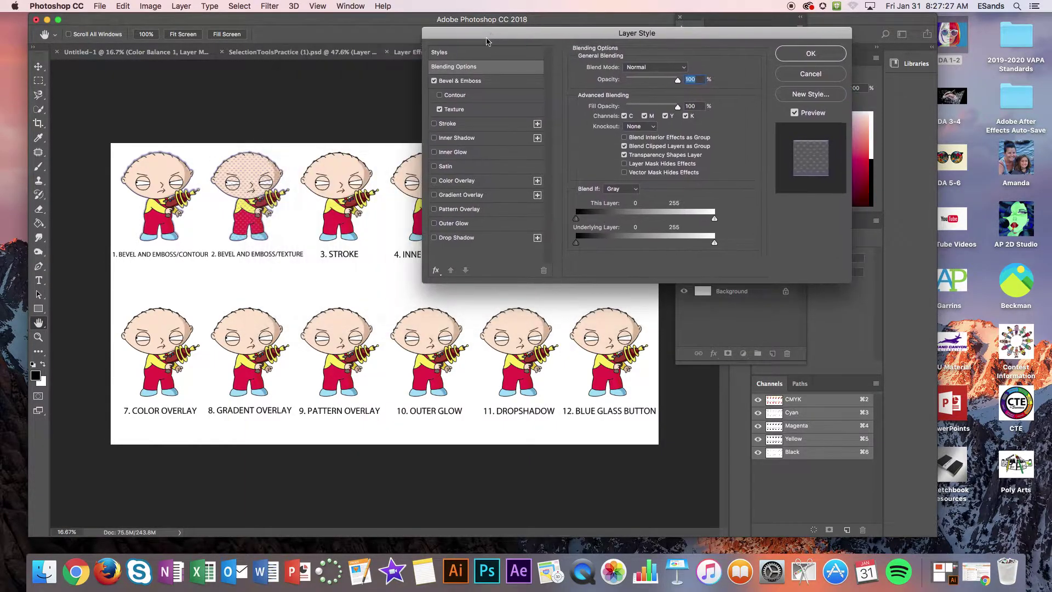
- Bring up the Texture settings and scale the dotted pattern to 632%
{"action": "left_click", "coordinate": [435, 270]}
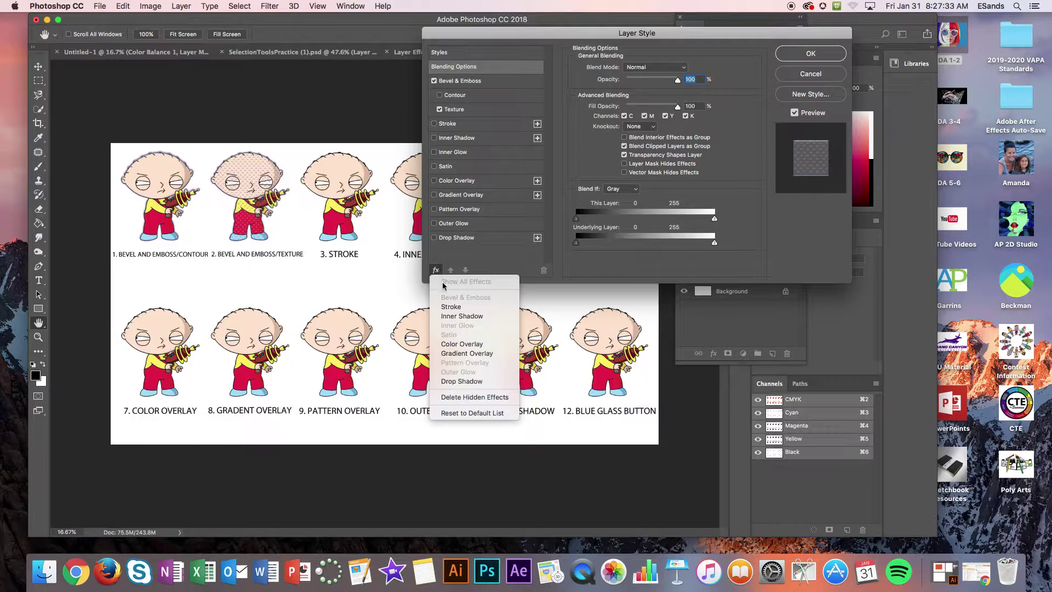
{"action": "left_click", "coordinate": [435, 271]}
{"action": "left_click", "coordinate": [435, 271]}
{"action": "left_click", "coordinate": [469, 258]}
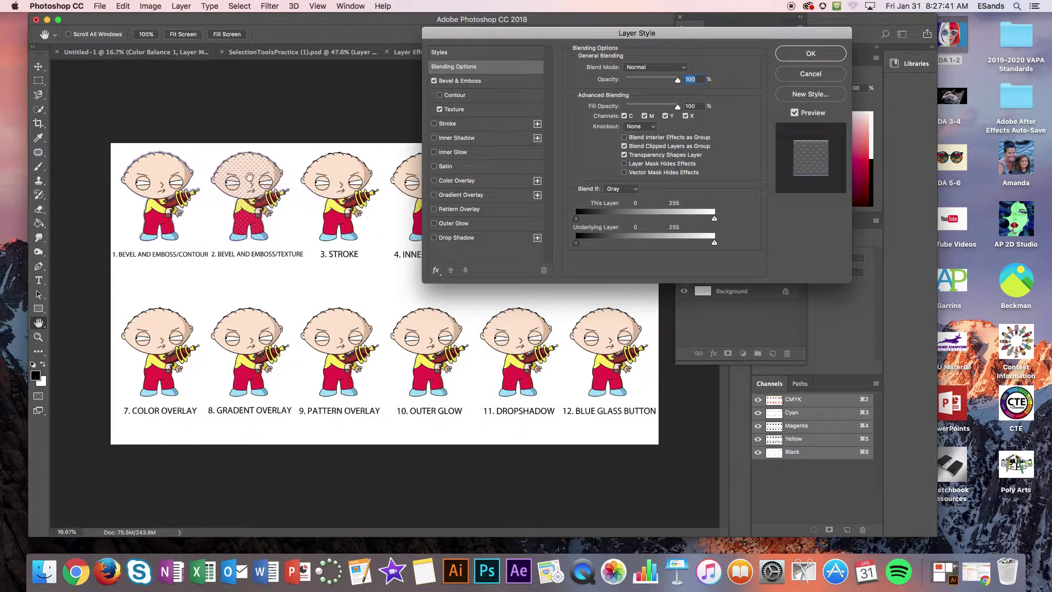
{"action": "left_click", "coordinate": [434, 80]}
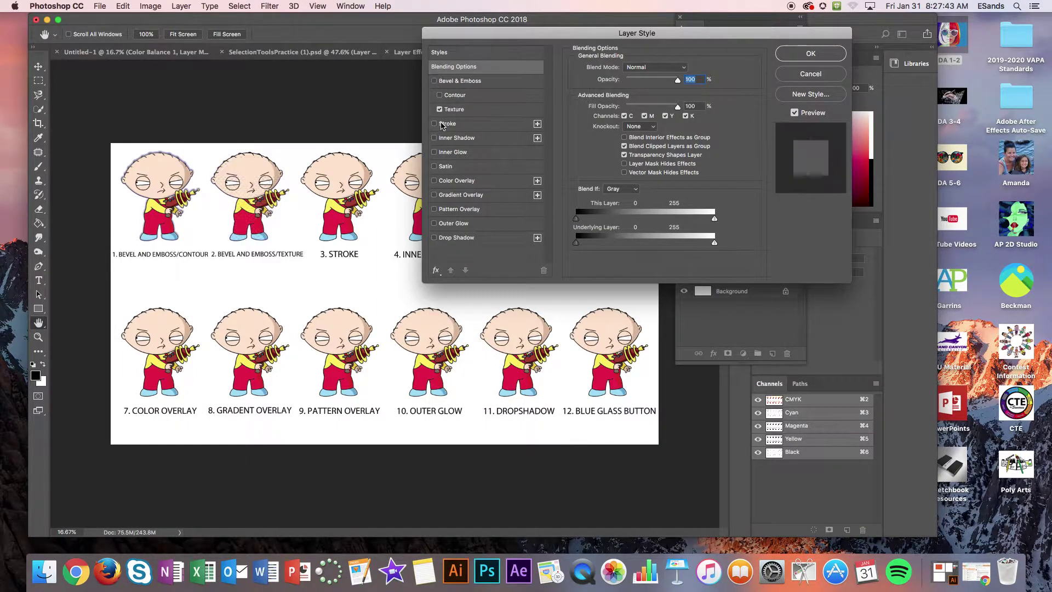
{"action": "left_click", "coordinate": [456, 110]}
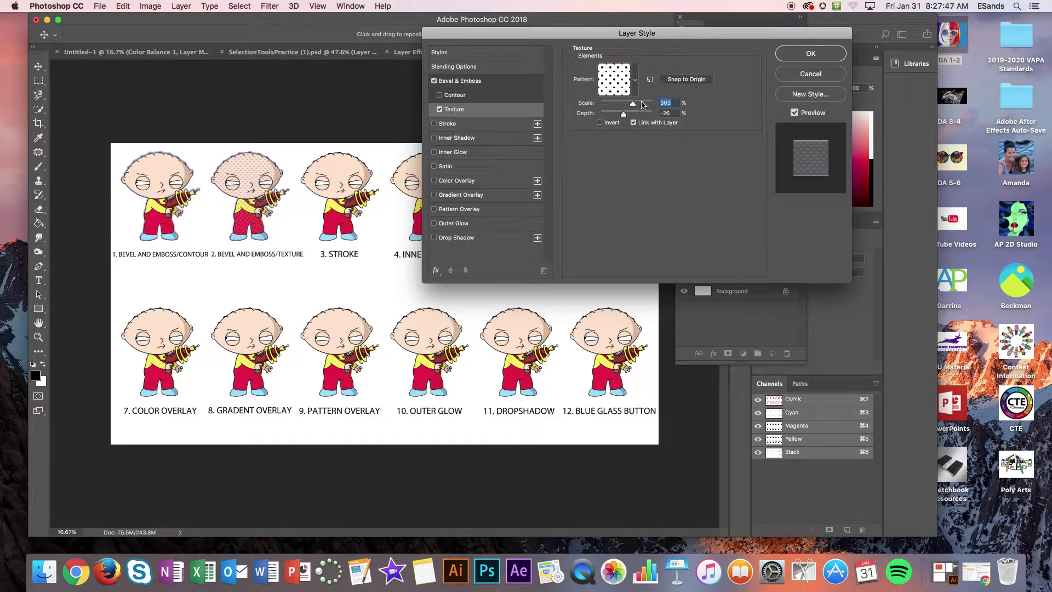
{"action": "left_click_drag", "start_coordinate": [634, 106], "coordinate": [614, 119]}
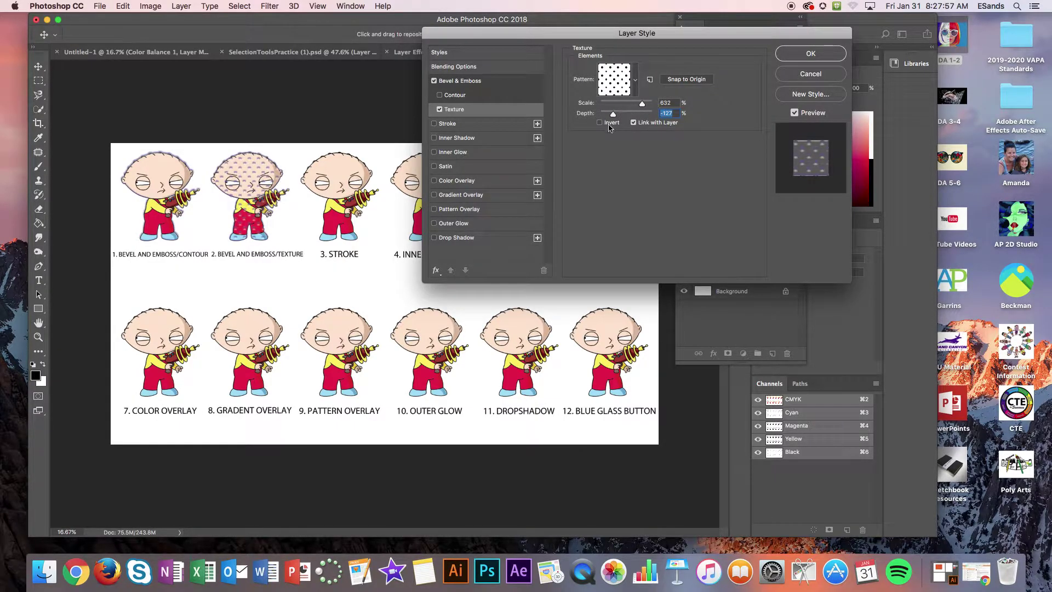
- Apply Stewy 2's textured bevel and open Stewy 3's Layer Style
{"action": "left_click", "coordinate": [808, 54]}
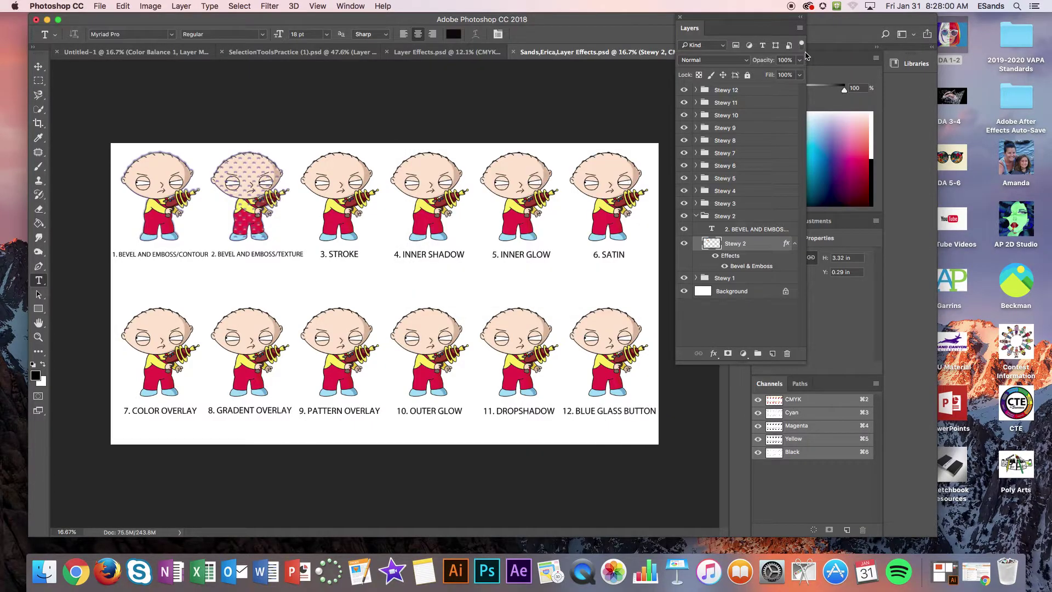
{"action": "left_click", "coordinate": [696, 216]}
{"action": "left_click", "coordinate": [695, 203]}
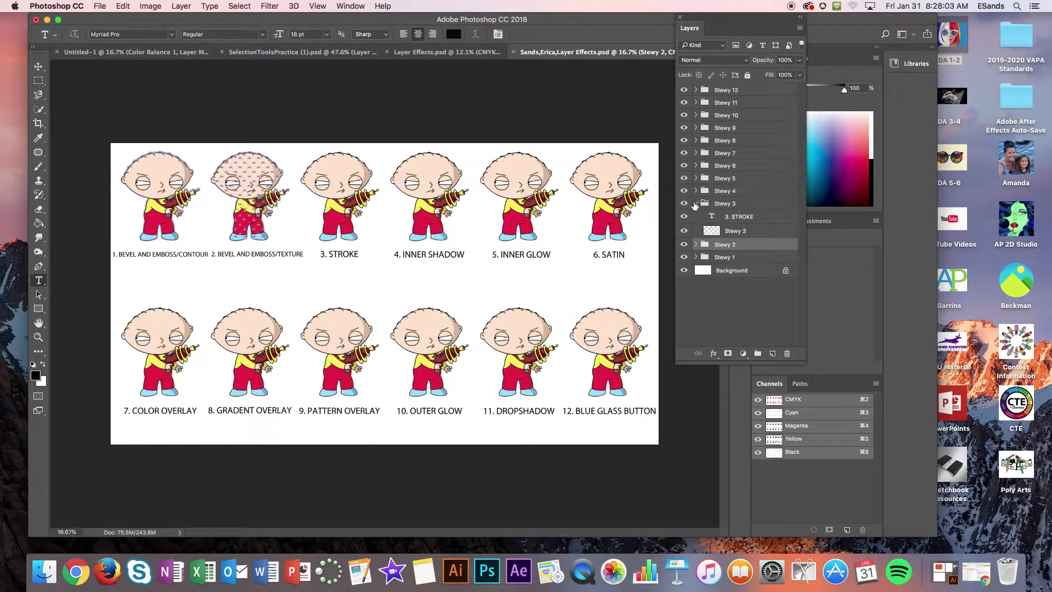
{"action": "double_click", "coordinate": [772, 231]}
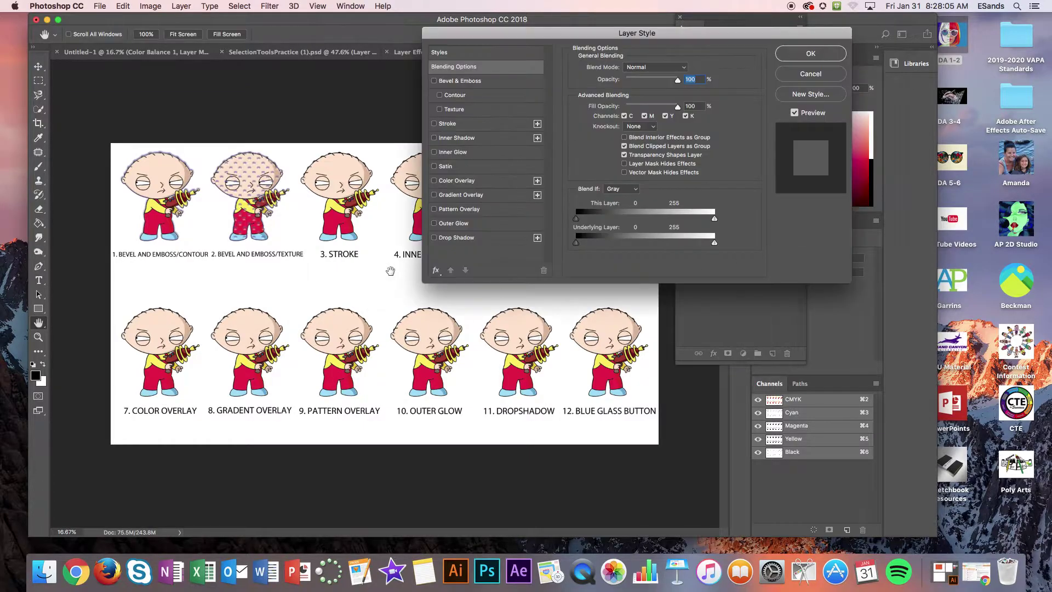
- Add a 13 px Outside stroke to Stewy 3
{"action": "left_click", "coordinate": [434, 123]}
{"action": "left_click", "coordinate": [447, 124]}
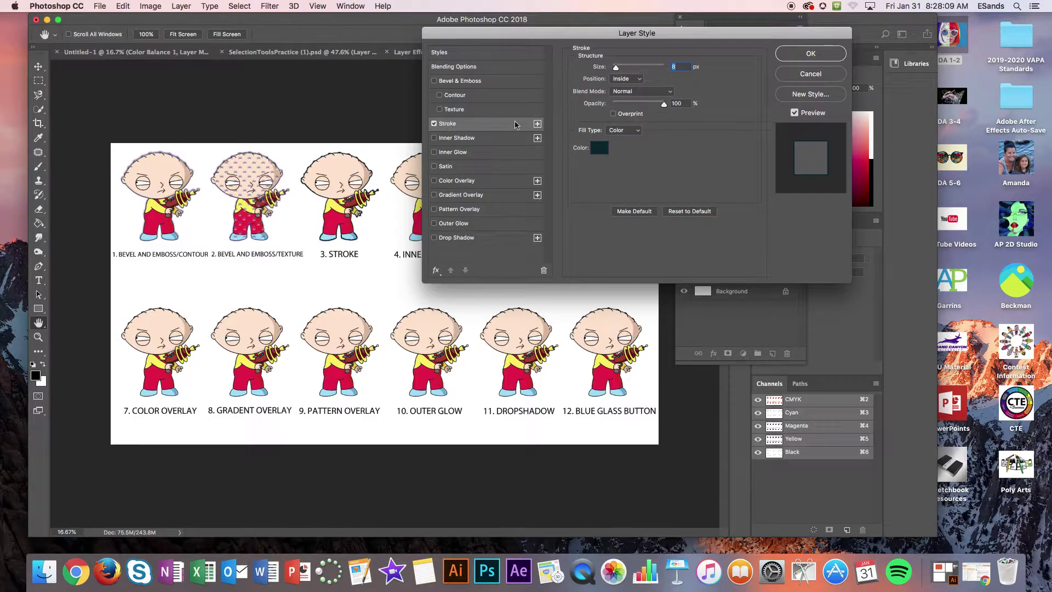
{"action": "mouse_move", "coordinate": [615, 66]}
{"action": "left_mouse_down"}
{"action": "mouse_move", "coordinate": [641, 67]}
{"action": "mouse_move", "coordinate": [628, 67]}
{"action": "left_mouse_up"}
{"action": "left_click", "coordinate": [623, 80]}
{"action": "left_click", "coordinate": [625, 69]}
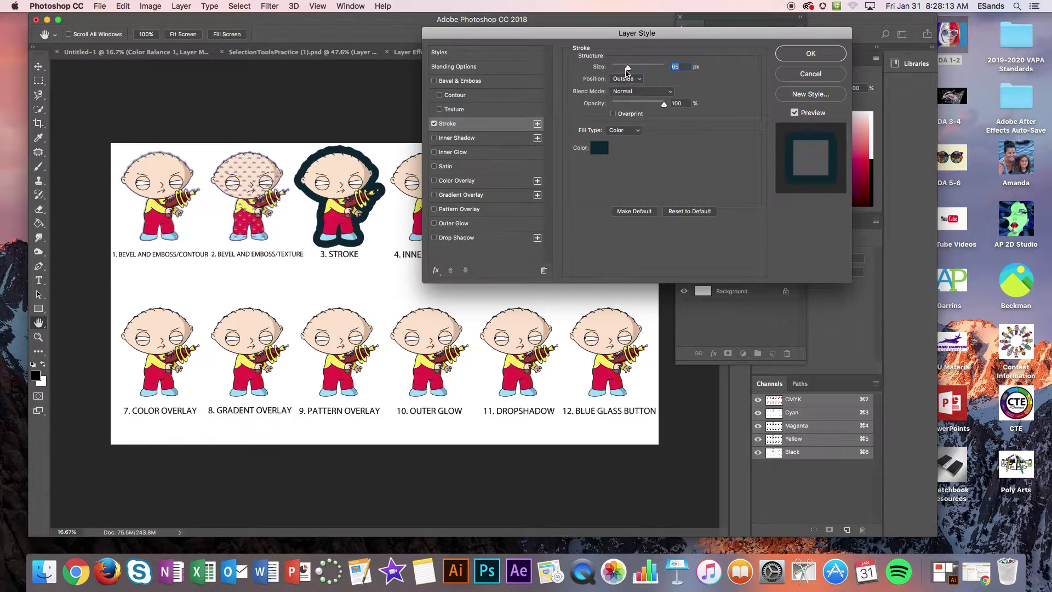
{"action": "left_click_drag", "start_coordinate": [625, 70], "coordinate": [617, 68]}
- Make the stroke light blue at 64% opacity in Normal mode and apply it
{"action": "left_click", "coordinate": [600, 150]}
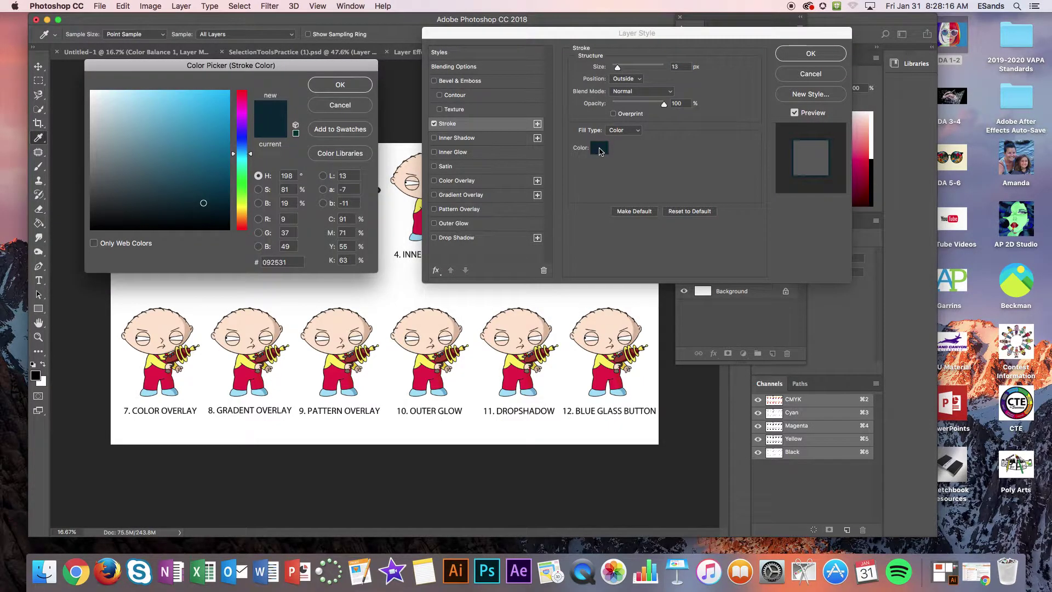
{"action": "left_click", "coordinate": [223, 91]}
{"action": "left_click", "coordinate": [329, 85]}
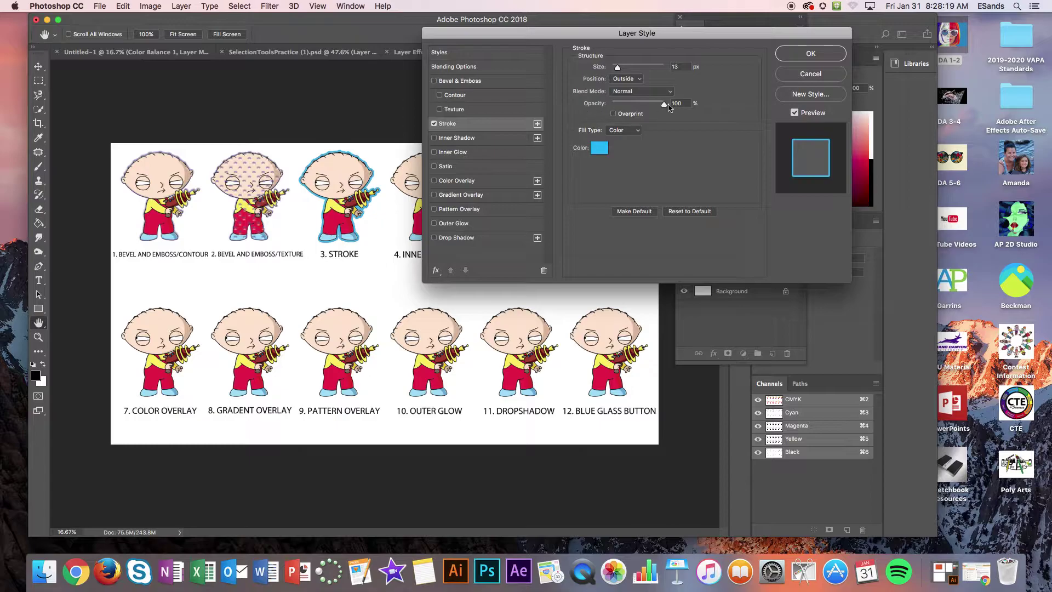
{"action": "left_click_drag", "start_coordinate": [666, 105], "coordinate": [647, 108]}
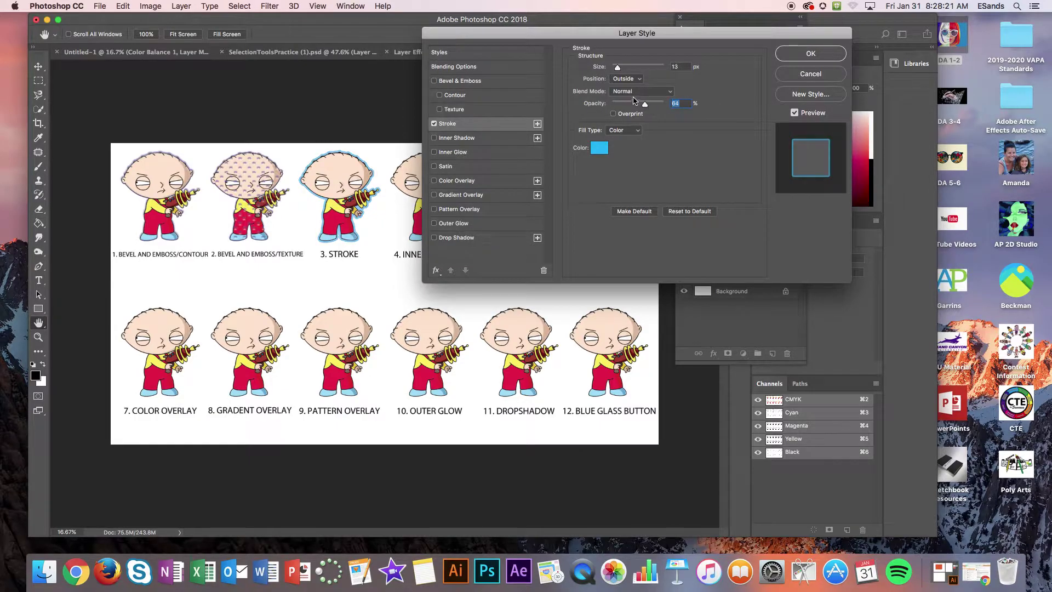
{"action": "left_click", "coordinate": [623, 92]}
{"action": "left_click", "coordinate": [623, 92]}
{"action": "left_click", "coordinate": [811, 53]}
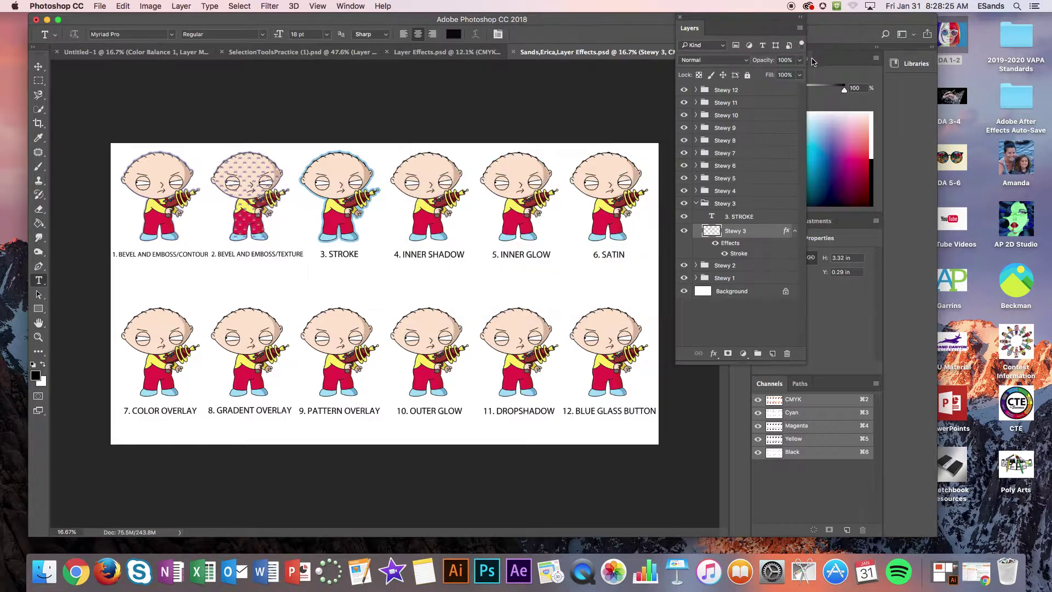
- Open Stewy 4's Layer Style with Inner Shadow enabled and move the dialog aside
{"action": "left_click", "coordinate": [696, 203]}
{"action": "left_click", "coordinate": [695, 190]}
{"action": "double_click", "coordinate": [766, 217]}
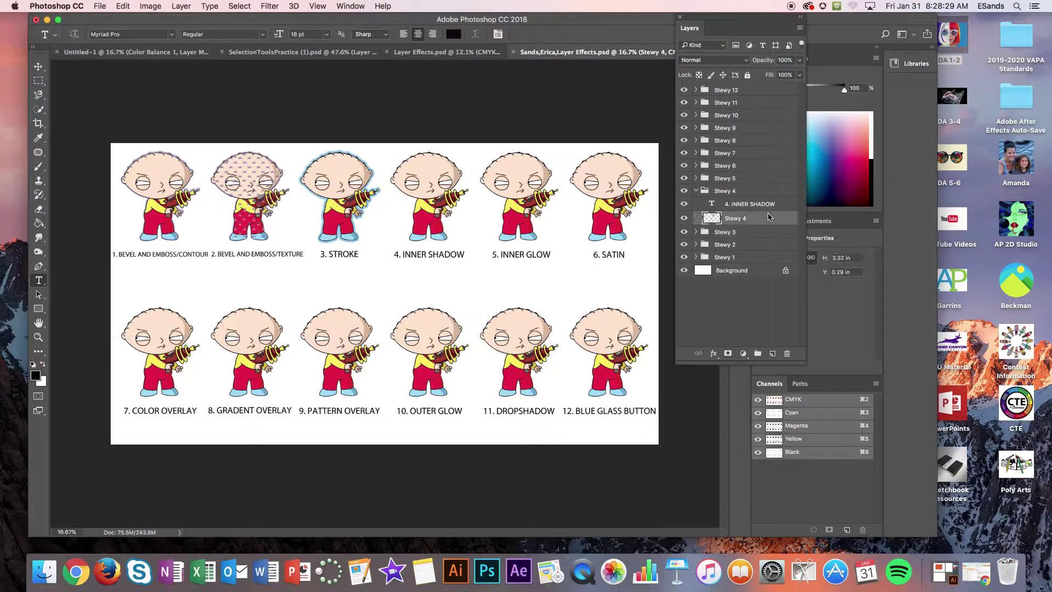
{"action": "left_click", "coordinate": [443, 138]}
{"action": "left_click", "coordinate": [445, 139]}
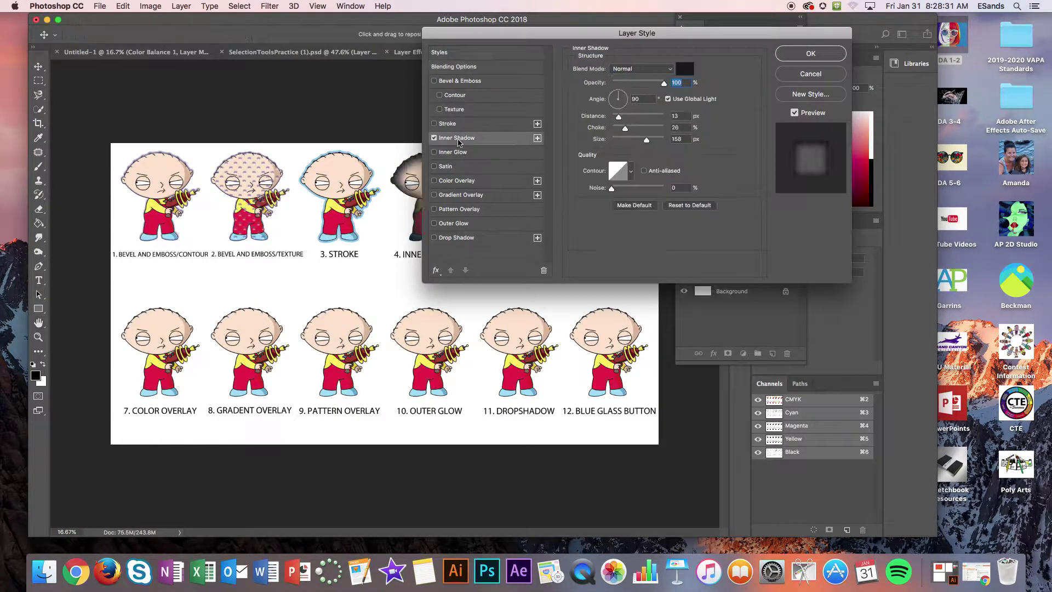
{"action": "left_click_drag", "start_coordinate": [549, 36], "coordinate": [649, 30]}
- Try a pale green inner shadow colour, comparing the preview on and off
{"action": "left_click", "coordinate": [782, 63]}
{"action": "left_click", "coordinate": [208, 176]}
{"action": "left_click_drag", "start_coordinate": [242, 153], "coordinate": [241, 173]}
{"action": "left_click", "coordinate": [220, 135]}
{"action": "left_click_drag", "start_coordinate": [176, 107], "coordinate": [159, 99]}
{"action": "left_click", "coordinate": [346, 86]}
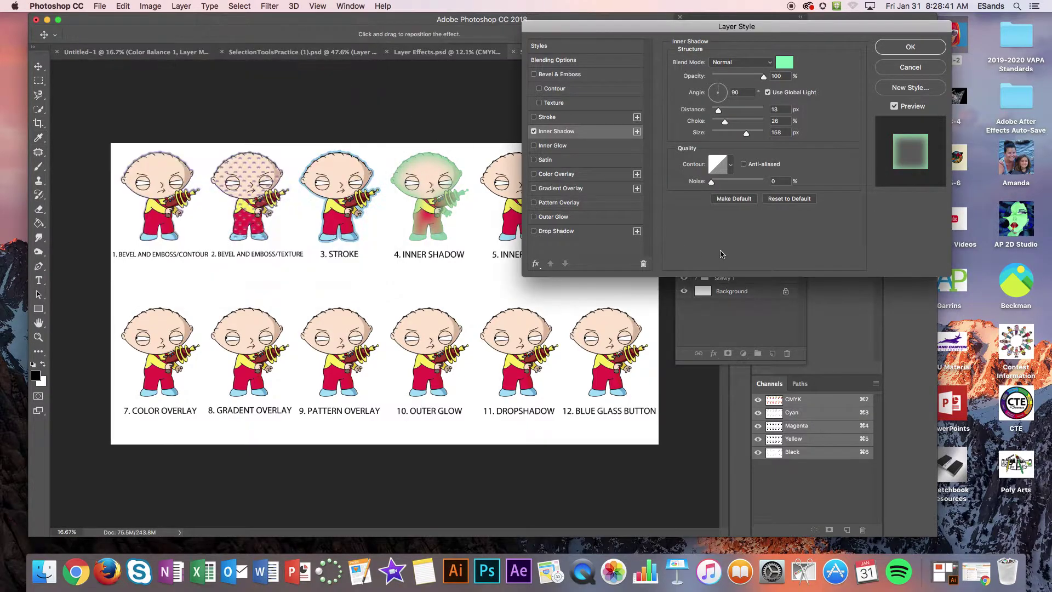
{"action": "left_click", "coordinate": [894, 106]}
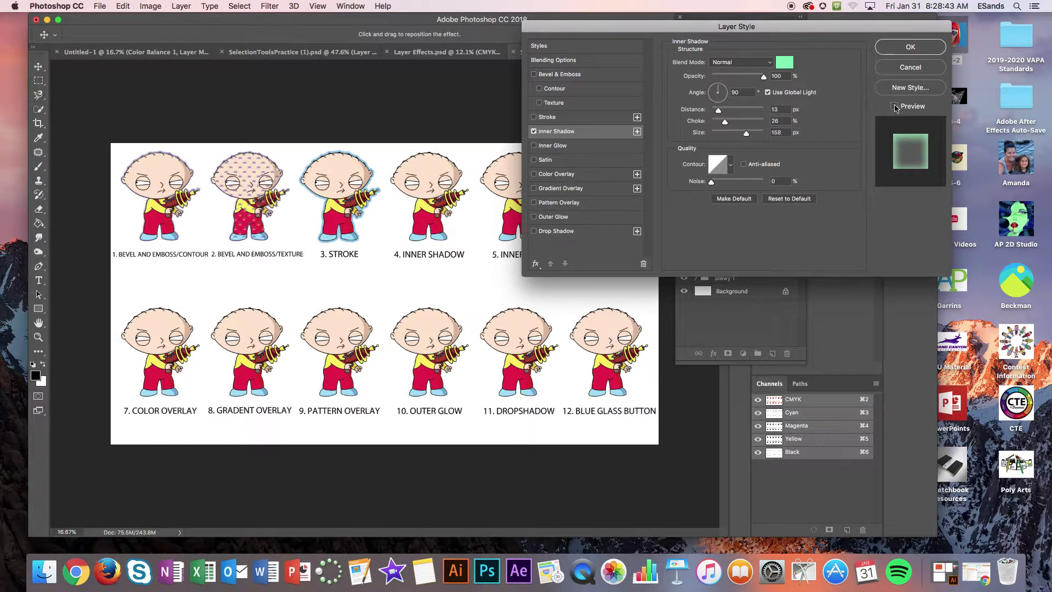
{"action": "left_click", "coordinate": [895, 106]}
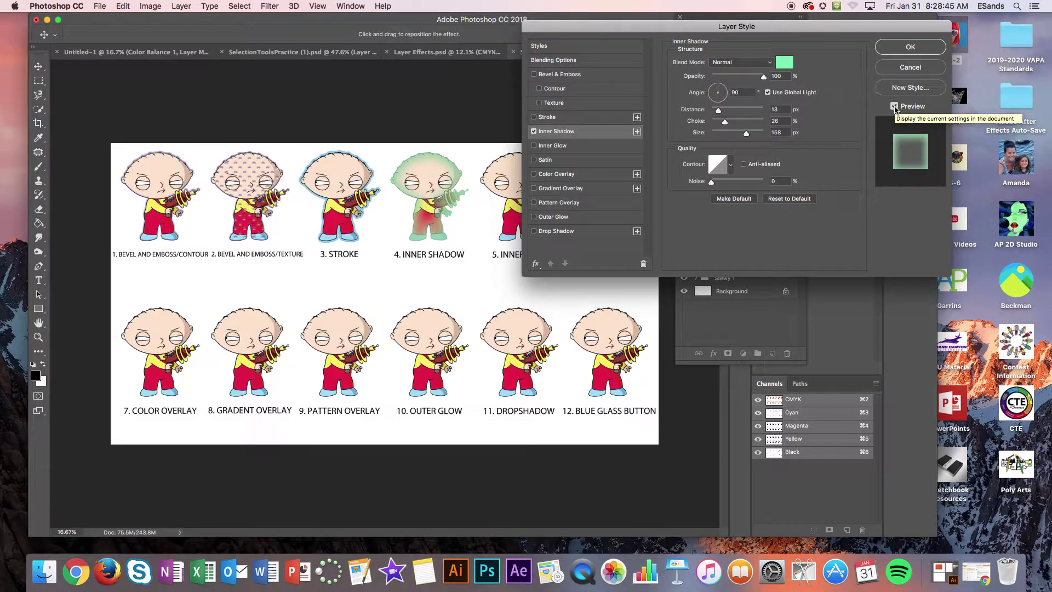
{"action": "left_click", "coordinate": [895, 106]}
{"action": "left_click", "coordinate": [894, 106]}
- Fade the inner shadow to 28%, make it yellow, raise distance to 32 px, and apply
{"action": "left_click_drag", "start_coordinate": [759, 80], "coordinate": [727, 80]}
{"action": "left_click", "coordinate": [785, 62]}
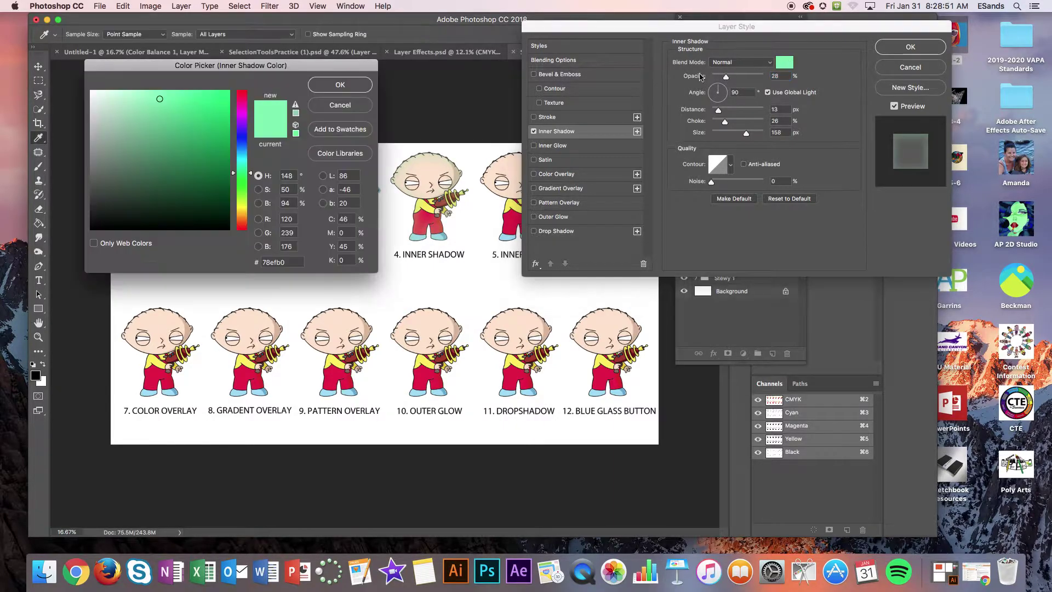
{"action": "left_click", "coordinate": [240, 210]}
{"action": "left_click", "coordinate": [214, 94]}
{"action": "left_click", "coordinate": [351, 83]}
{"action": "left_click_drag", "start_coordinate": [718, 110], "coordinate": [734, 144]}
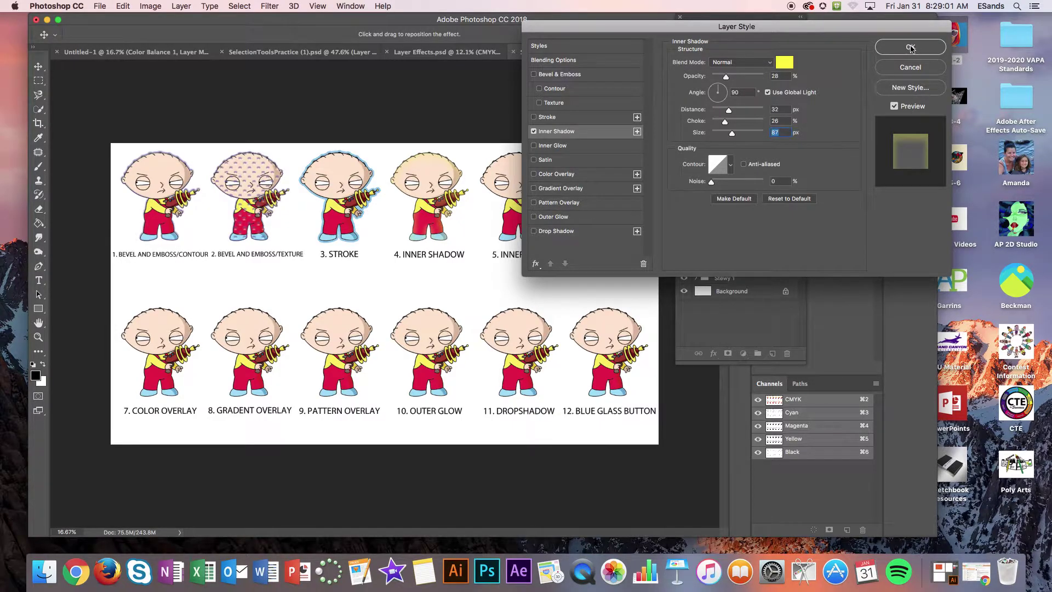
{"action": "left_click", "coordinate": [911, 48]}
- Open Stewy 5's Layer Style and enable Inner Glow
{"action": "left_click", "coordinate": [696, 191]}
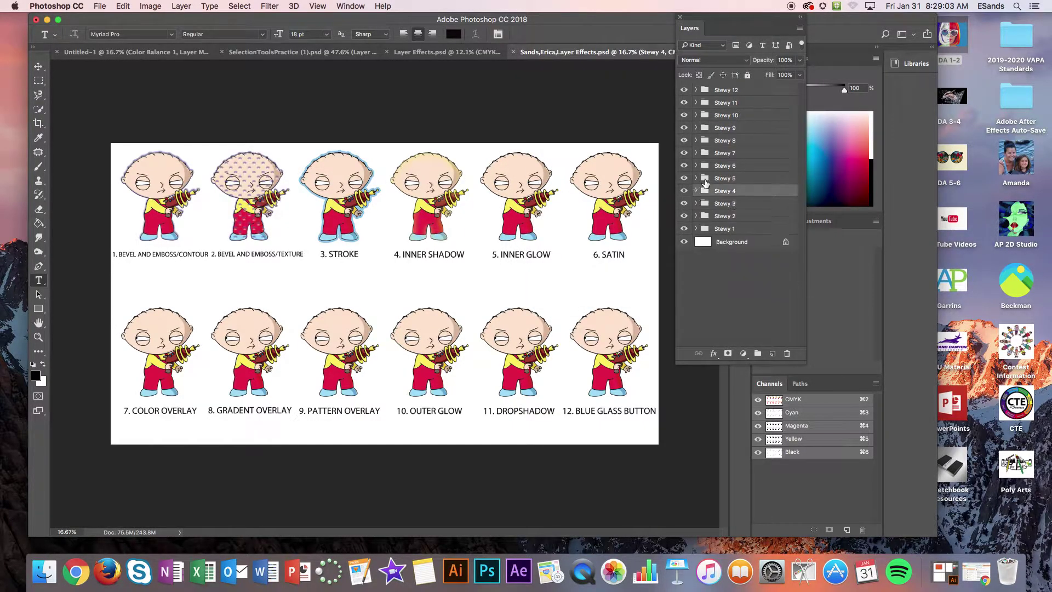
{"action": "left_click", "coordinate": [707, 180]}
{"action": "left_click", "coordinate": [696, 178]}
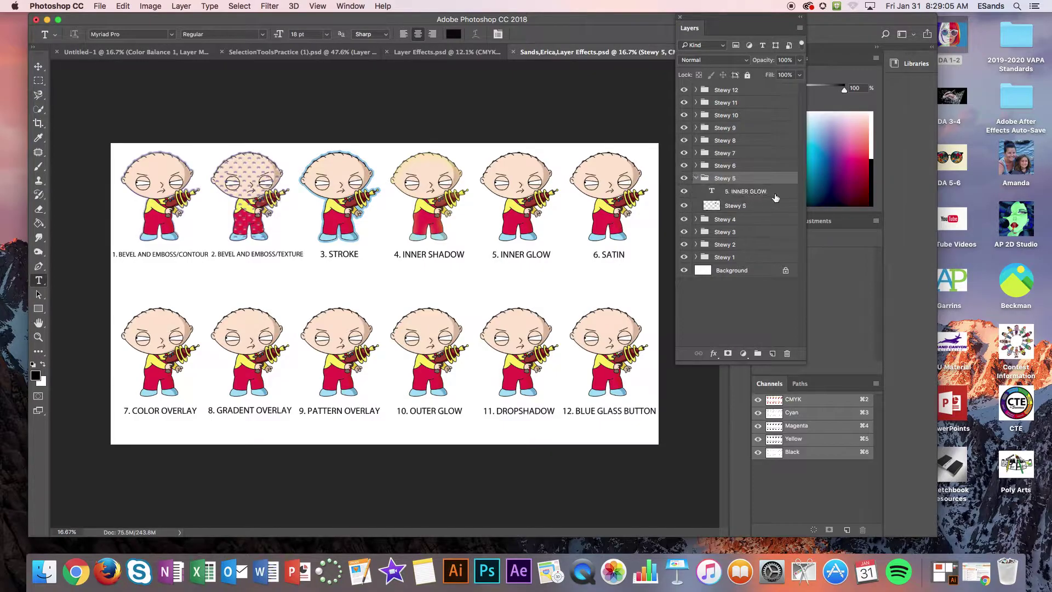
{"action": "left_click", "coordinate": [778, 206]}
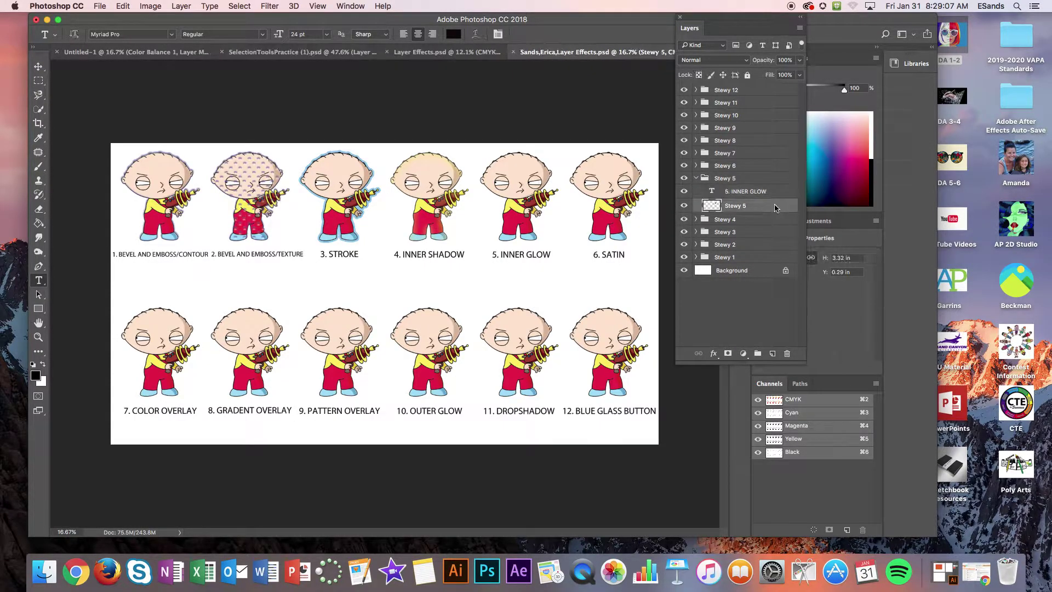
{"action": "double_click", "coordinate": [774, 207]}
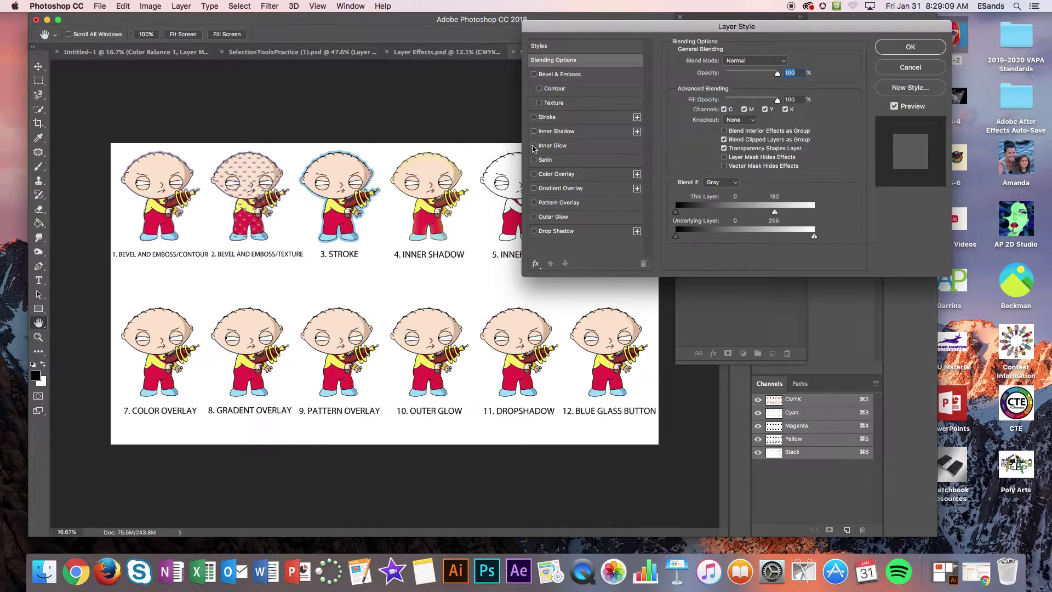
{"action": "left_click", "coordinate": [554, 145]}
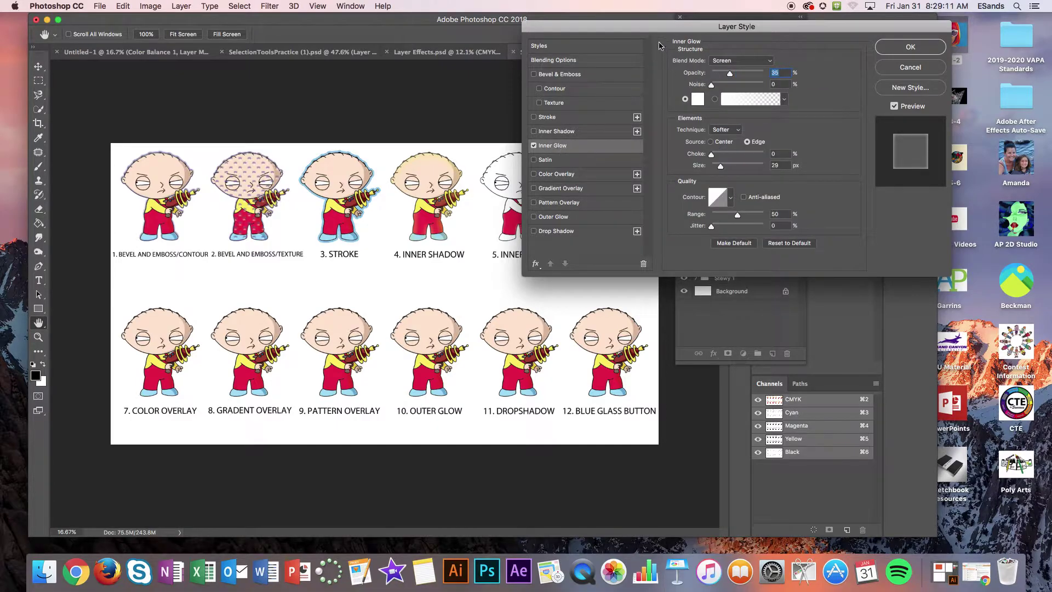
{"action": "left_click_drag", "start_coordinate": [655, 43], "coordinate": [756, 34]}
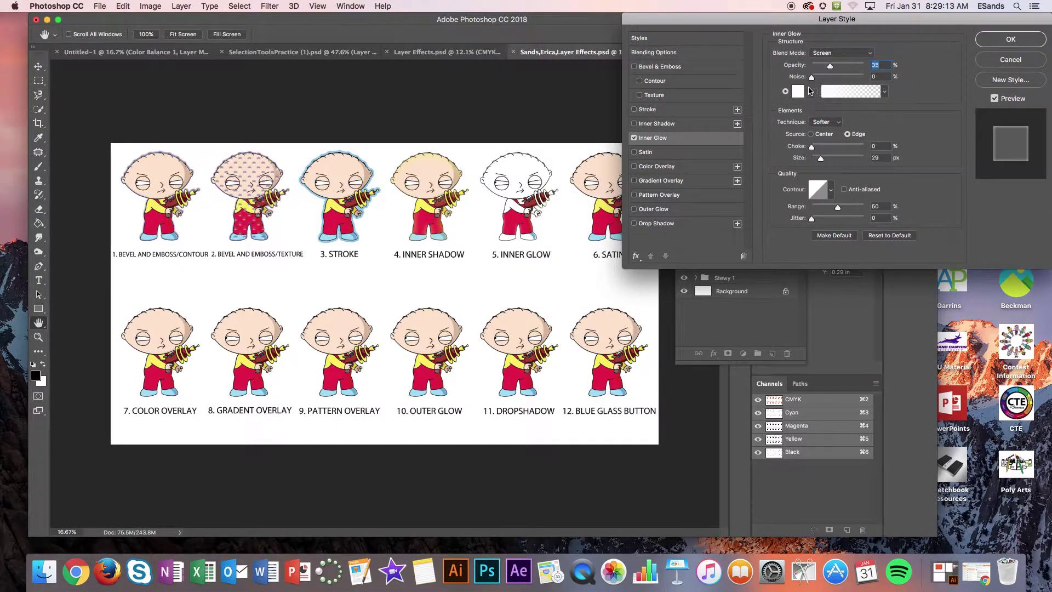
- Set the inner glow colour to bright red at full opacity
{"action": "left_click", "coordinate": [799, 91]}
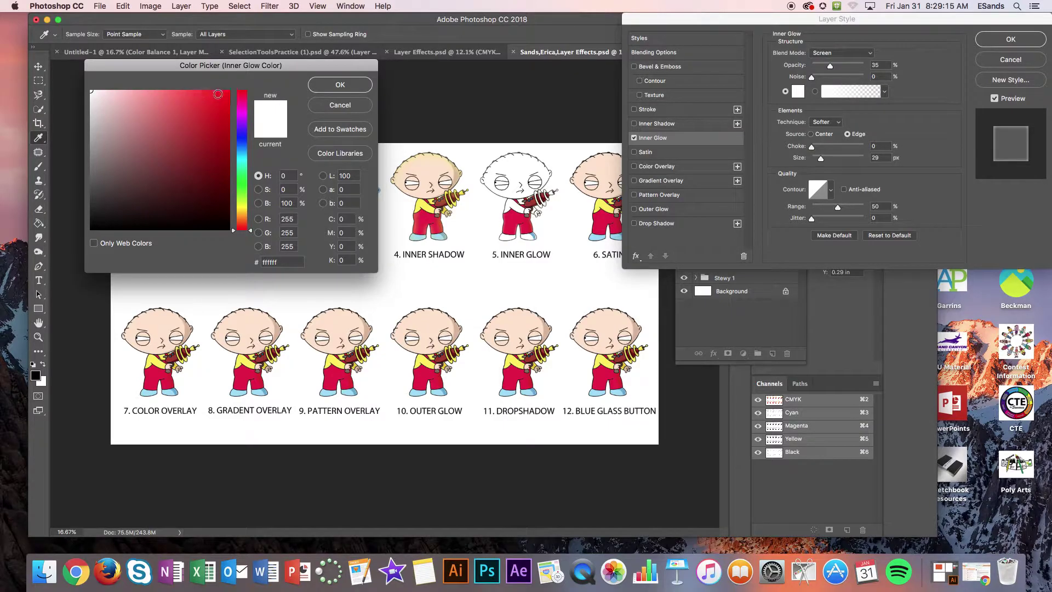
{"action": "left_click", "coordinate": [221, 96]}
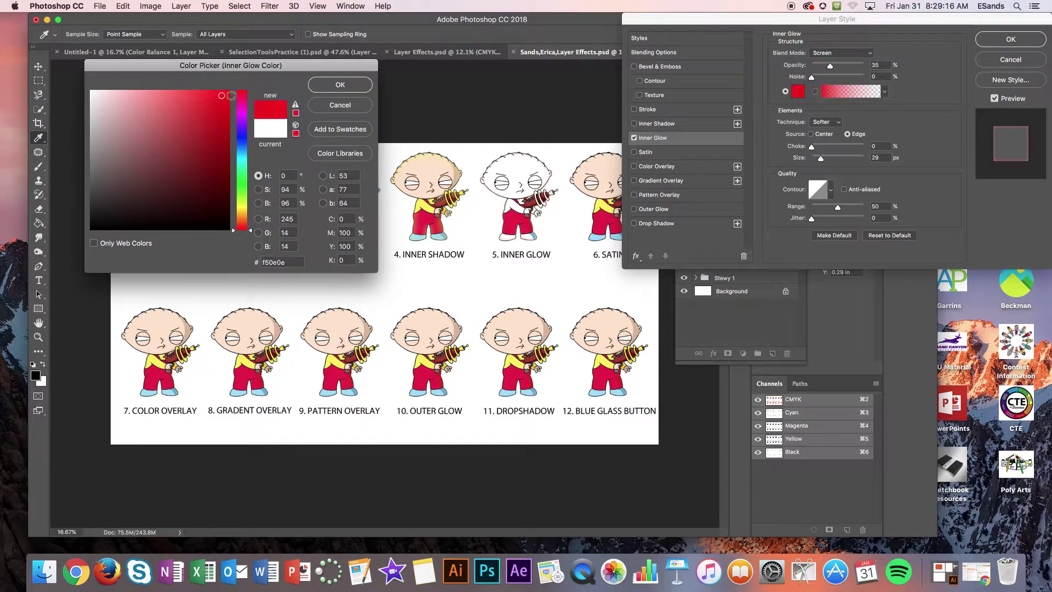
{"action": "left_click", "coordinate": [326, 86]}
{"action": "mouse_move", "coordinate": [830, 67]}
{"action": "left_mouse_down"}
{"action": "mouse_move", "coordinate": [866, 66]}
{"action": "mouse_move", "coordinate": [819, 79]}
{"action": "mouse_move", "coordinate": [830, 79]}
{"action": "left_mouse_up"}
{"action": "left_click_drag", "start_coordinate": [882, 21], "coordinate": [817, 42]}
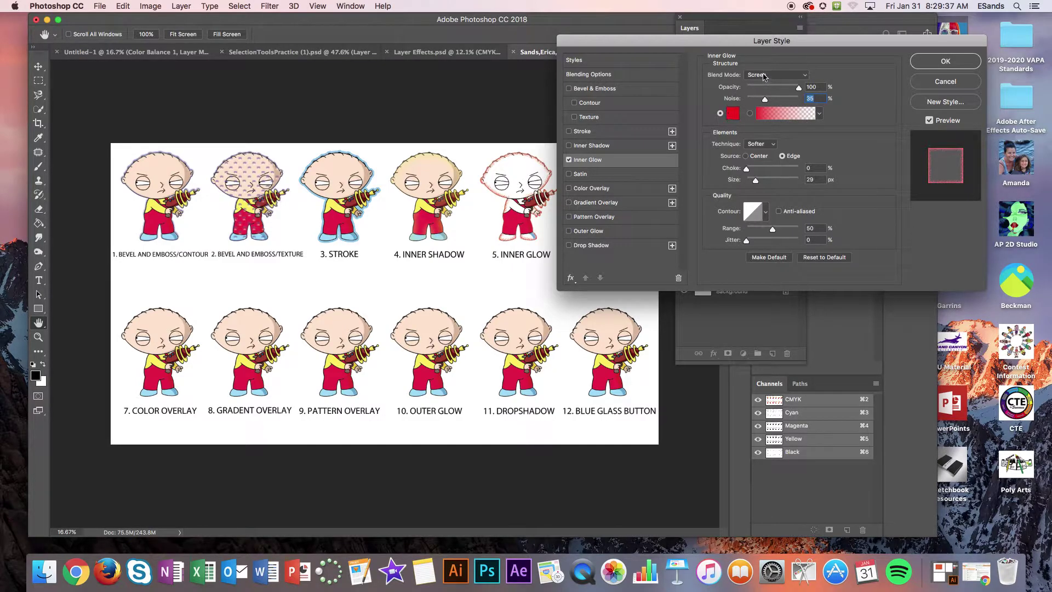
- Set the glow to Normal, 48% opacity, 90% noise, Center, Precise, 90 px, and apply
{"action": "left_click", "coordinate": [764, 76]}
{"action": "left_click", "coordinate": [760, 14]}
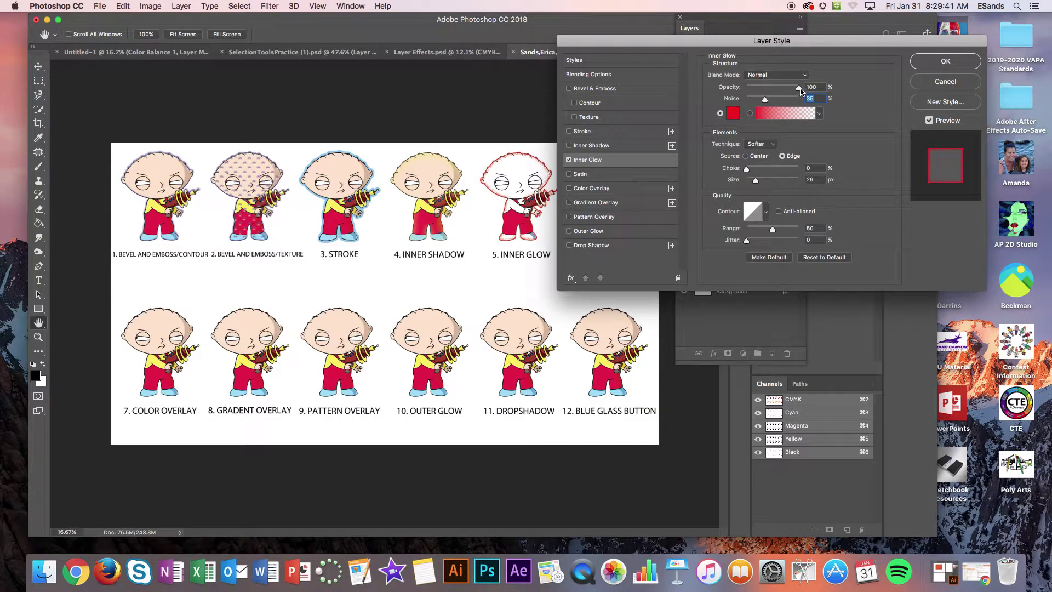
{"action": "left_click_drag", "start_coordinate": [800, 90], "coordinate": [774, 101]}
{"action": "left_click", "coordinate": [746, 157]}
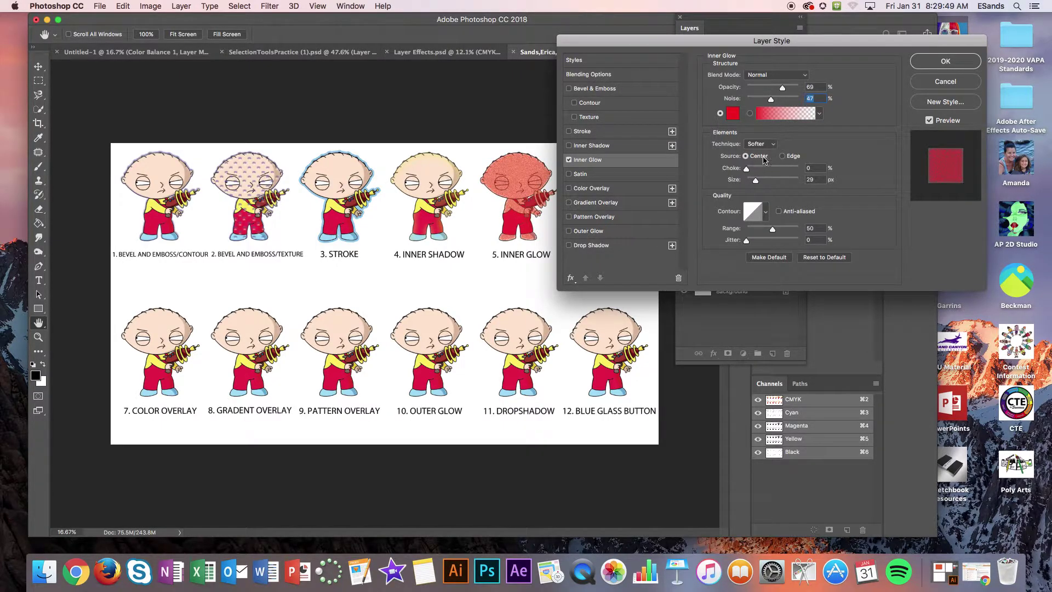
{"action": "mouse_move", "coordinate": [783, 91]}
{"action": "left_mouse_down"}
{"action": "mouse_move", "coordinate": [764, 89]}
{"action": "mouse_move", "coordinate": [789, 98]}
{"action": "mouse_move", "coordinate": [761, 98]}
{"action": "mouse_move", "coordinate": [791, 98]}
{"action": "left_mouse_up"}
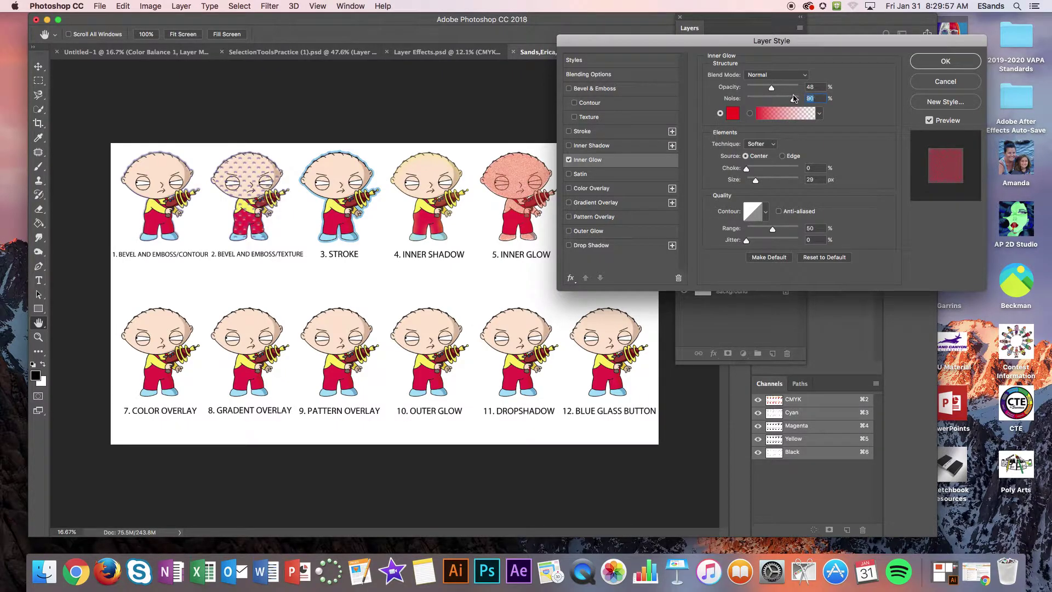
{"action": "mouse_move", "coordinate": [745, 171]}
{"action": "left_mouse_down"}
{"action": "mouse_move", "coordinate": [771, 171]}
{"action": "mouse_move", "coordinate": [744, 171]}
{"action": "left_mouse_up"}
{"action": "left_click", "coordinate": [761, 144]}
{"action": "left_click", "coordinate": [760, 153]}
{"action": "mouse_move", "coordinate": [755, 180]}
{"action": "left_mouse_down"}
{"action": "mouse_move", "coordinate": [784, 181]}
{"action": "mouse_move", "coordinate": [768, 181]}
{"action": "left_mouse_up"}
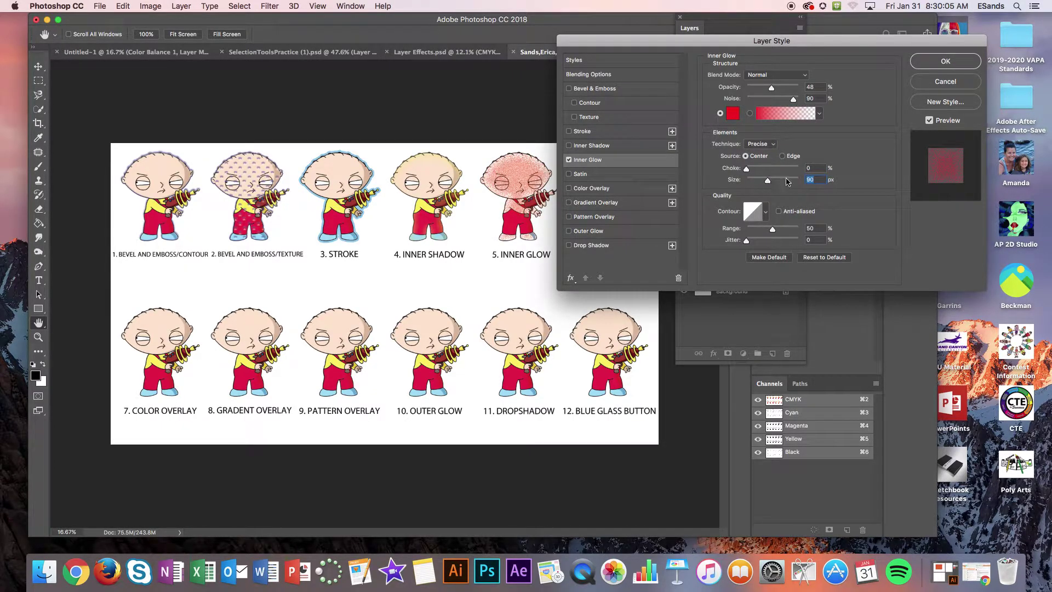
{"action": "left_click", "coordinate": [947, 62]}
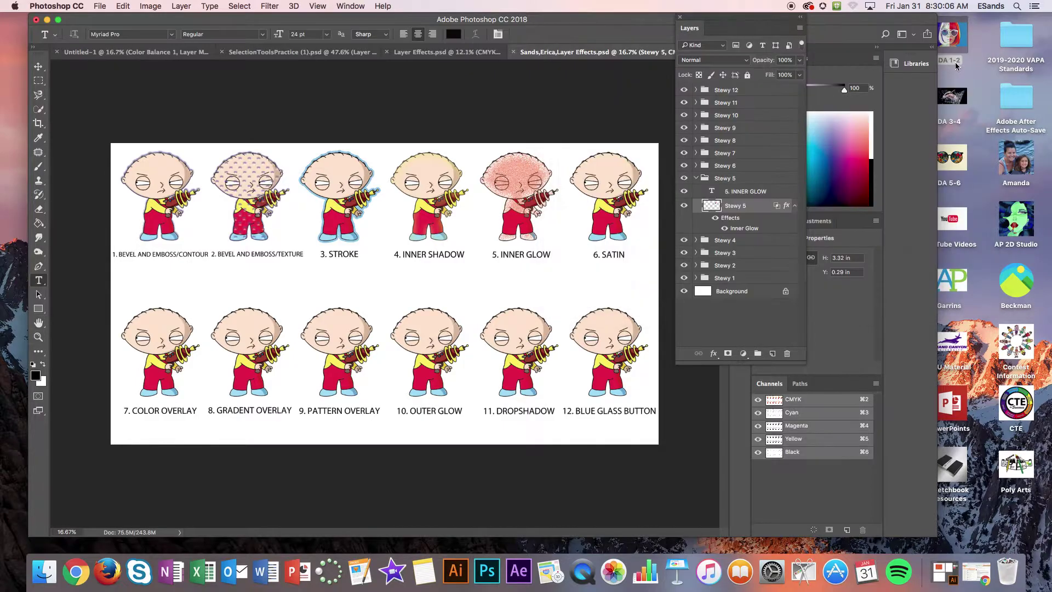
- Open the Layer Style dialog for the Stewy 6 layer, moved clear of figure 6
{"action": "left_click", "coordinate": [696, 178]}
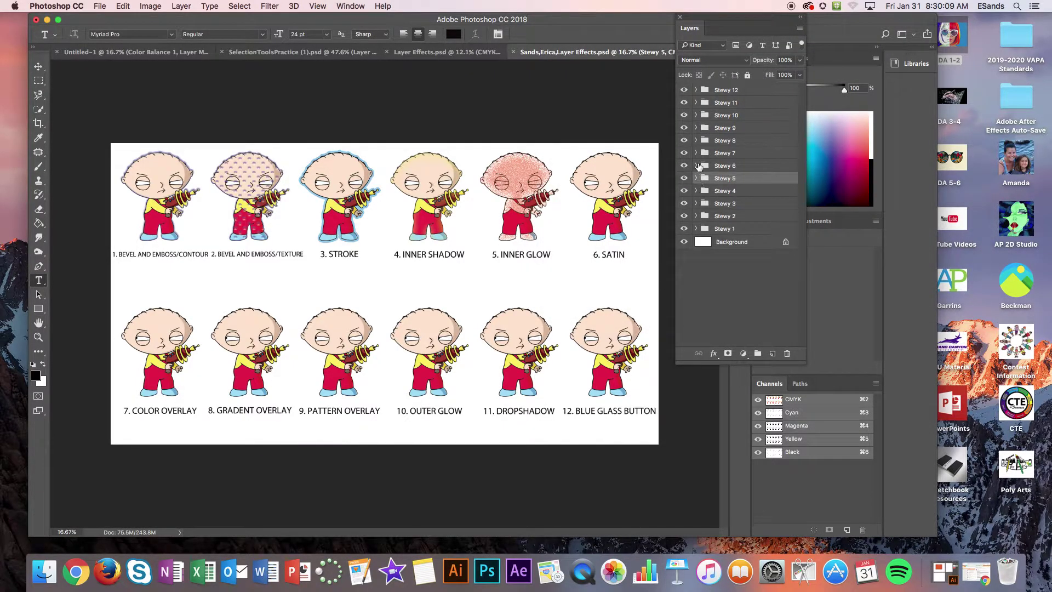
{"action": "left_click", "coordinate": [698, 166]}
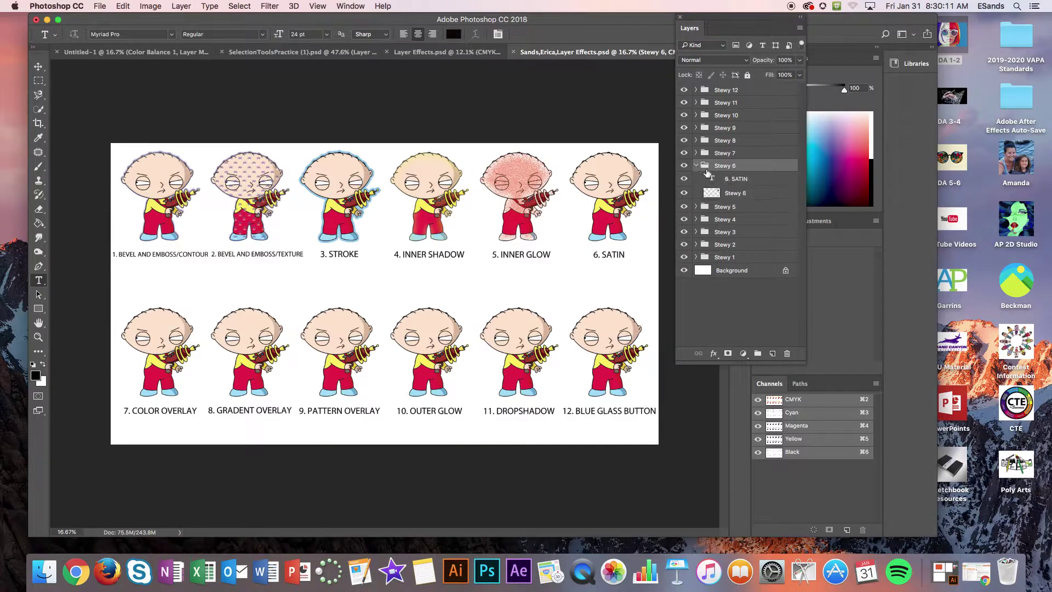
{"action": "double_click", "coordinate": [774, 193]}
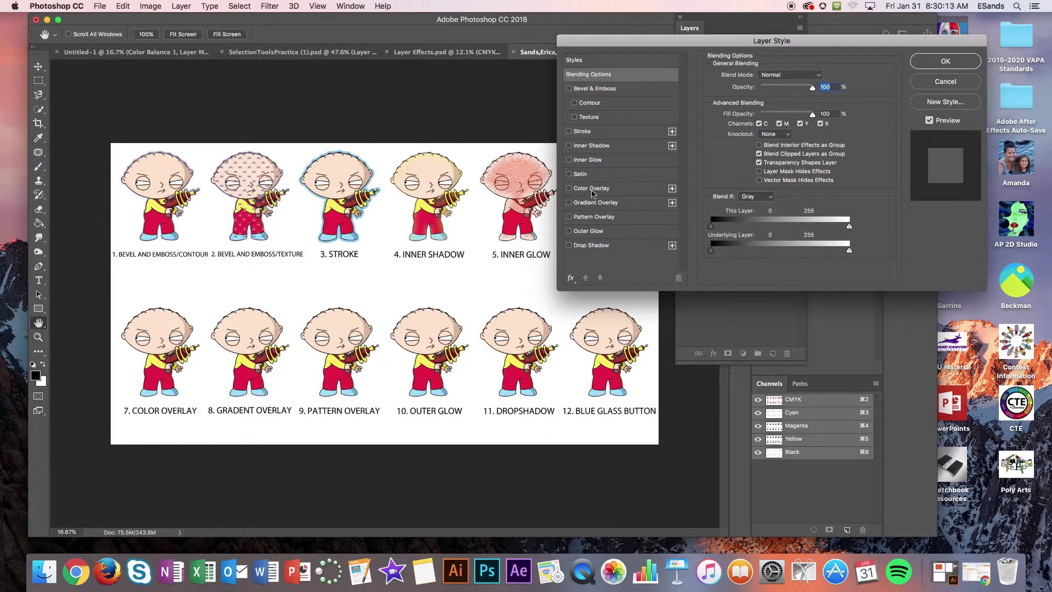
{"action": "left_click_drag", "start_coordinate": [641, 43], "coordinate": [742, 32]}
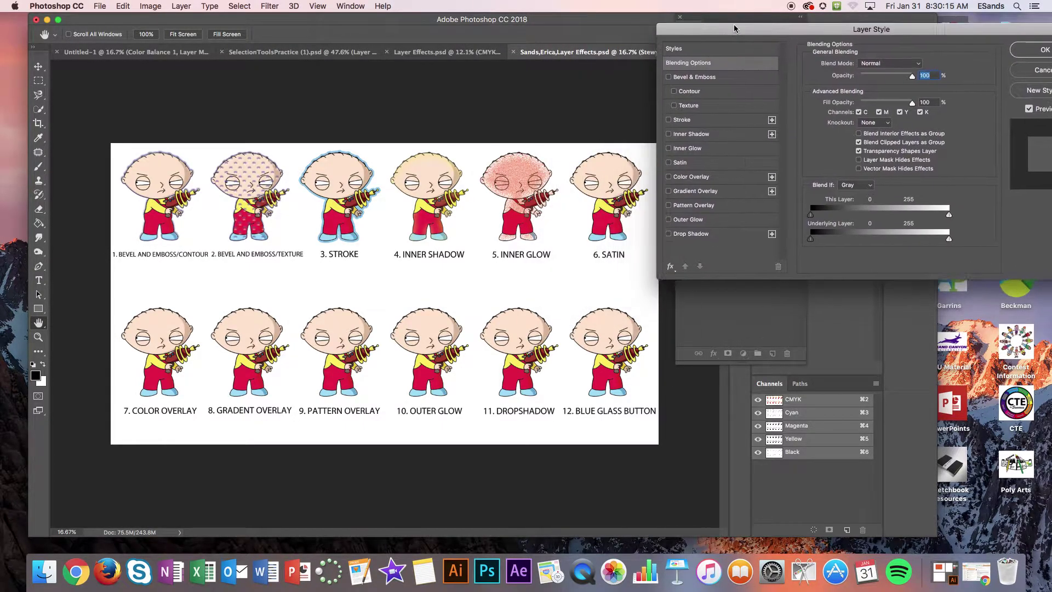
- Enable Satin in Normal blend mode with a bright purple colour
{"action": "left_click", "coordinate": [670, 163]}
{"action": "left_click", "coordinate": [683, 165]}
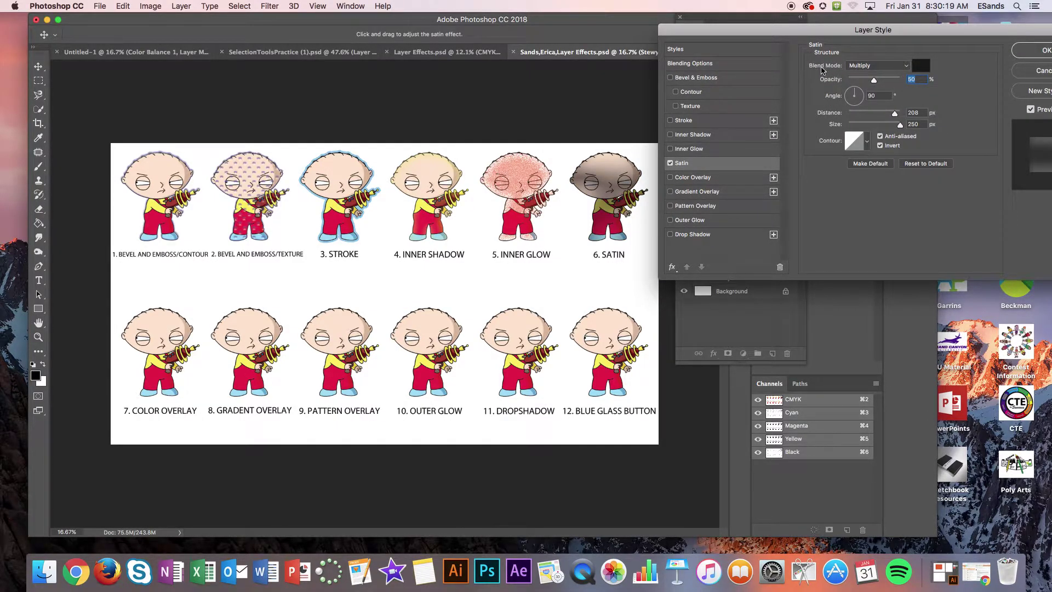
{"action": "left_click", "coordinate": [867, 67]}
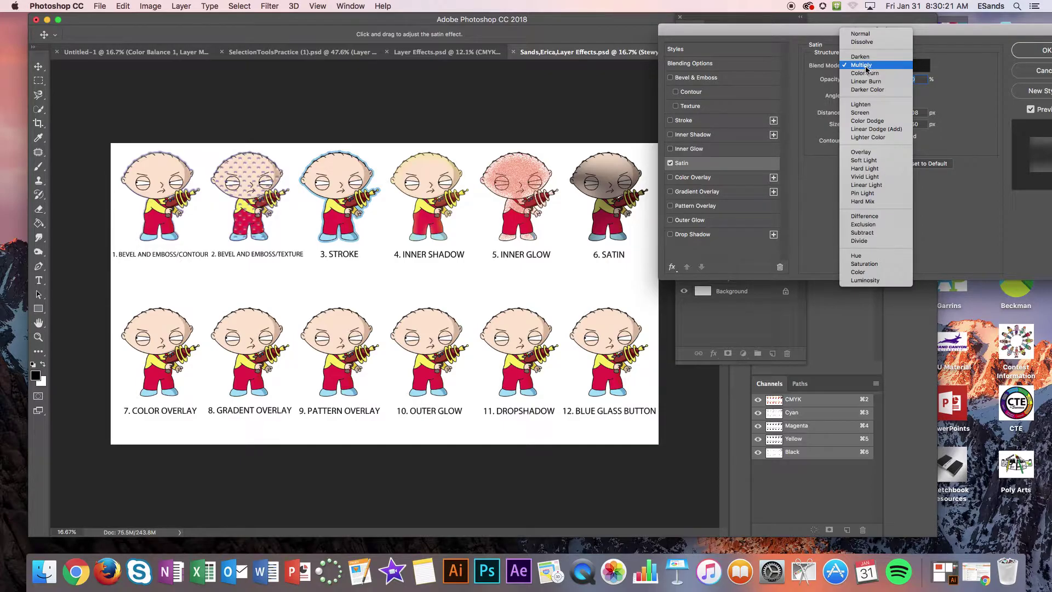
{"action": "left_click", "coordinate": [865, 35]}
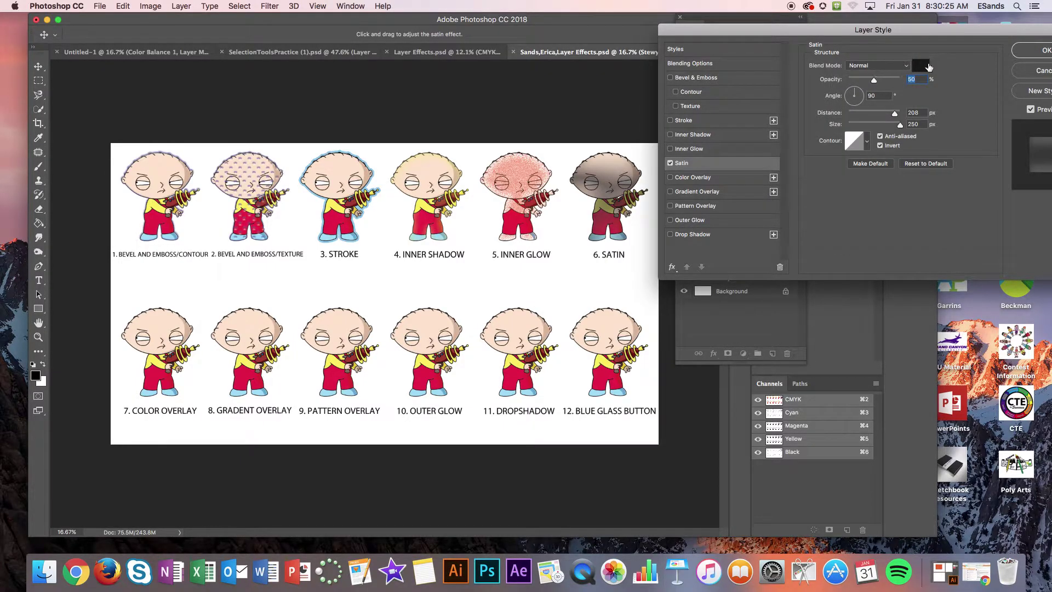
{"action": "left_click", "coordinate": [927, 66]}
{"action": "left_click", "coordinate": [221, 95]}
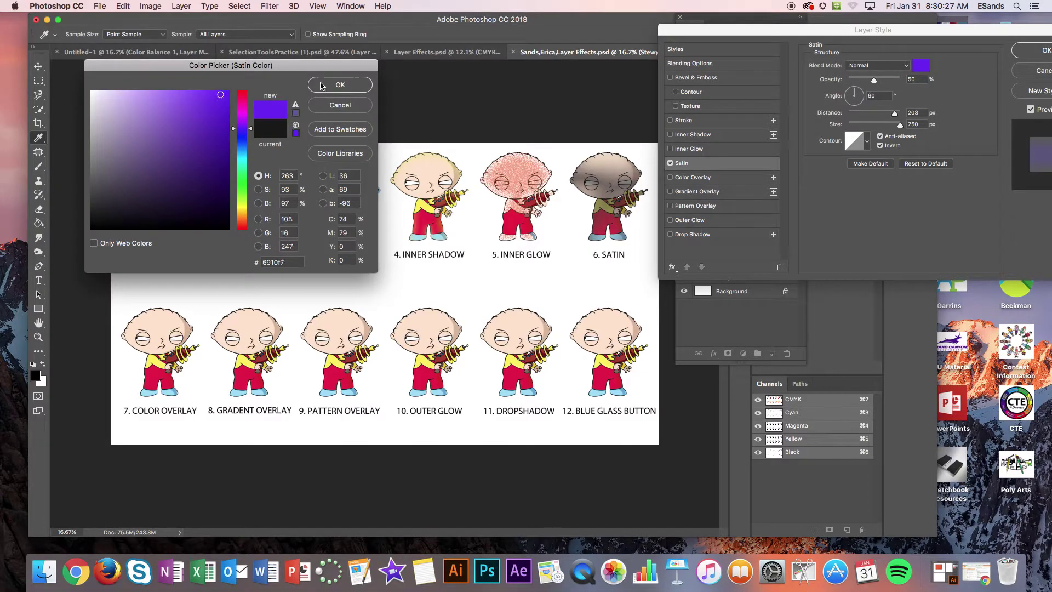
{"action": "left_click", "coordinate": [321, 86]}
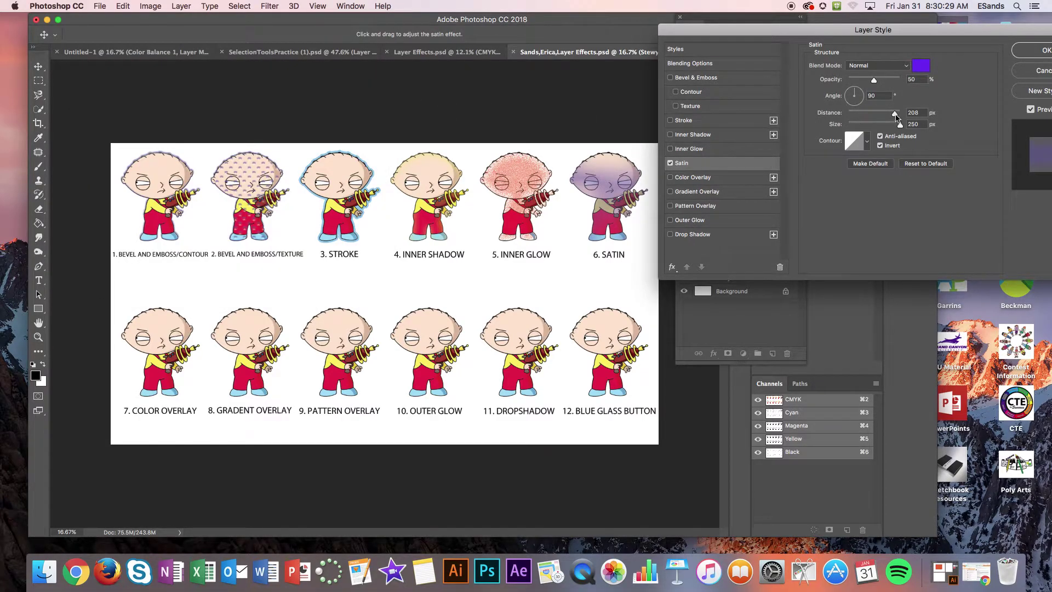
- Set satin distance to 250, angle to -95° and opacity about 34%, then apply it
{"action": "mouse_move", "coordinate": [896, 117]}
{"action": "left_mouse_down"}
{"action": "mouse_move", "coordinate": [860, 116]}
{"action": "mouse_move", "coordinate": [901, 128]}
{"action": "mouse_move", "coordinate": [840, 127]}
{"action": "mouse_move", "coordinate": [886, 130]}
{"action": "left_mouse_up"}
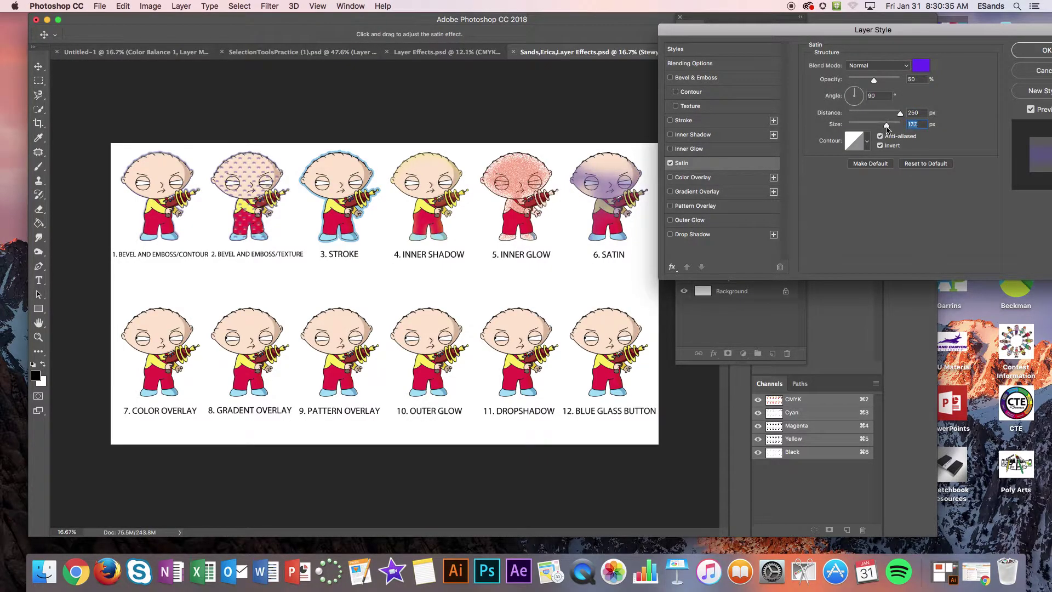
{"action": "mouse_move", "coordinate": [856, 94]}
{"action": "left_mouse_down"}
{"action": "mouse_move", "coordinate": [850, 104]}
{"action": "mouse_move", "coordinate": [887, 80]}
{"action": "mouse_move", "coordinate": [911, 80]}
{"action": "mouse_move", "coordinate": [883, 114]}
{"action": "mouse_move", "coordinate": [865, 114]}
{"action": "mouse_move", "coordinate": [907, 115]}
{"action": "mouse_move", "coordinate": [846, 126]}
{"action": "mouse_move", "coordinate": [912, 124]}
{"action": "left_mouse_up"}
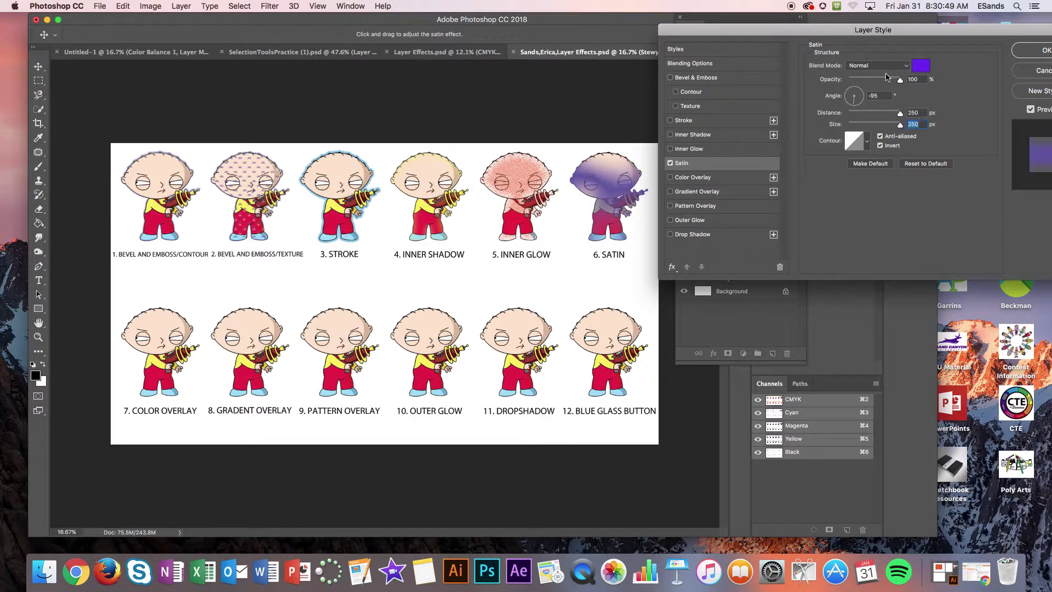
{"action": "left_click_drag", "start_coordinate": [900, 79], "coordinate": [866, 81]}
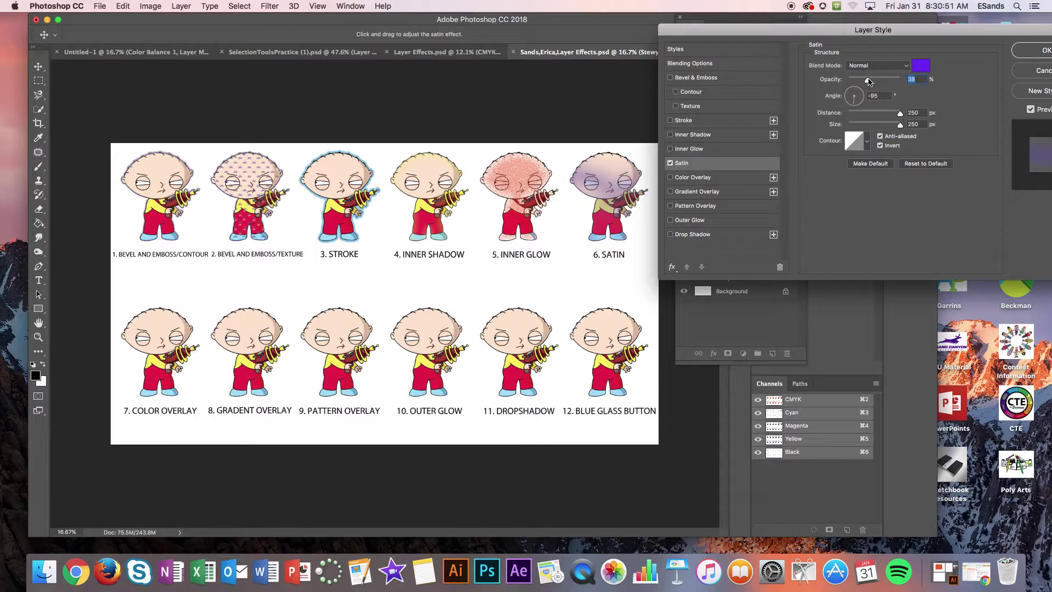
{"action": "left_click_drag", "start_coordinate": [994, 31], "coordinate": [947, 20]}
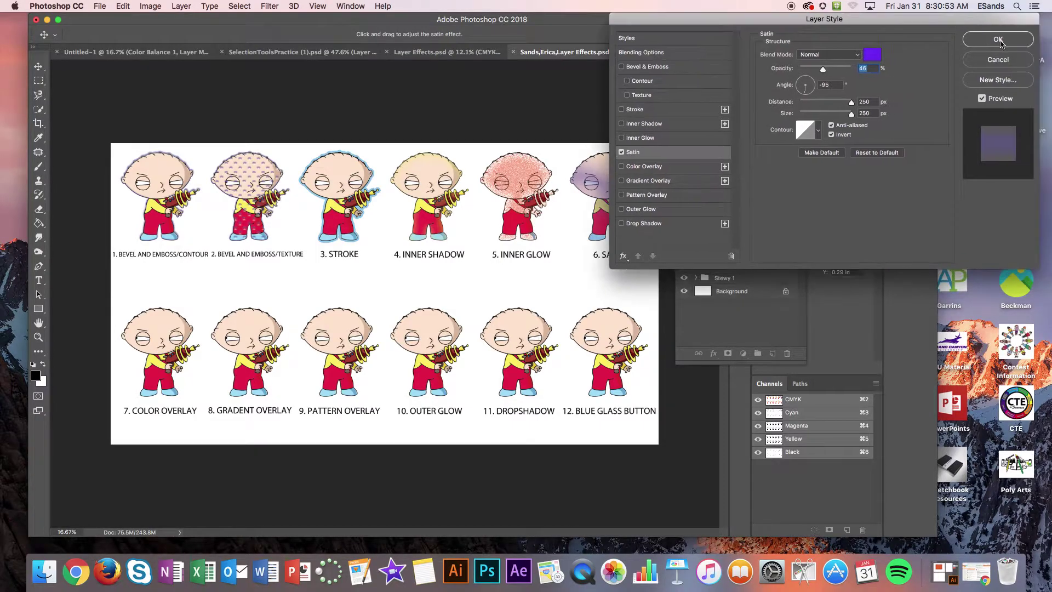
{"action": "left_click", "coordinate": [1001, 39]}
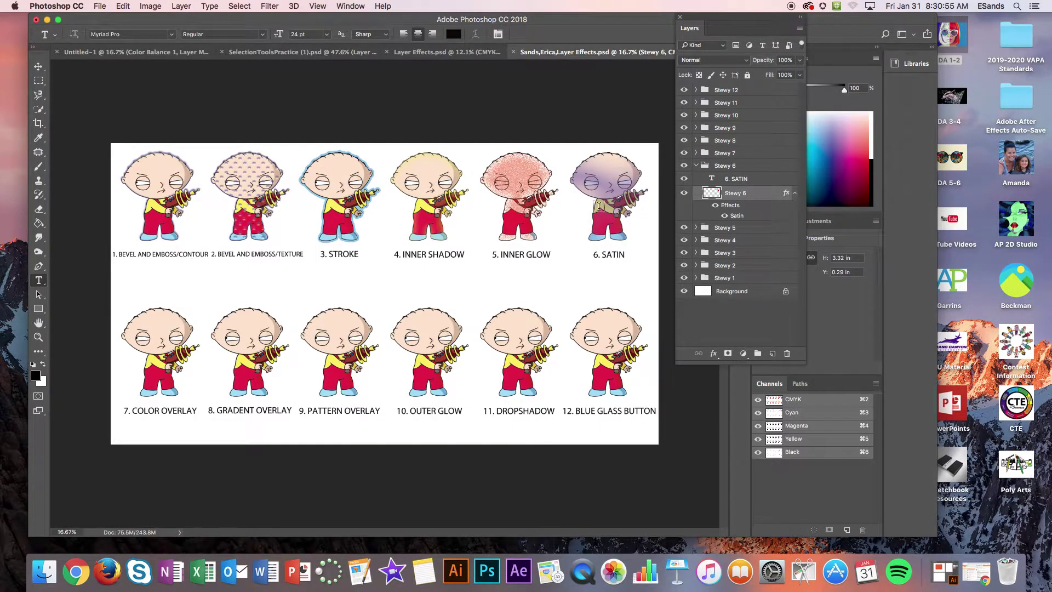
- Apply a green Color Overlay at 100% opacity to the Stewy 7 layer
{"action": "left_click", "coordinate": [696, 165]}
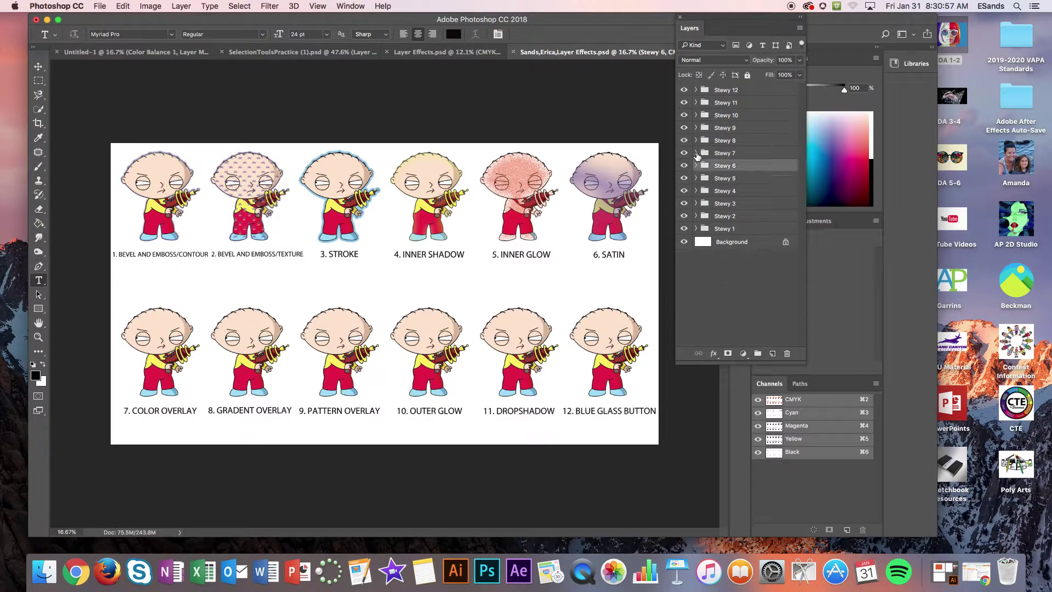
{"action": "left_click", "coordinate": [696, 153]}
{"action": "left_click", "coordinate": [759, 181]}
{"action": "double_click", "coordinate": [758, 182]}
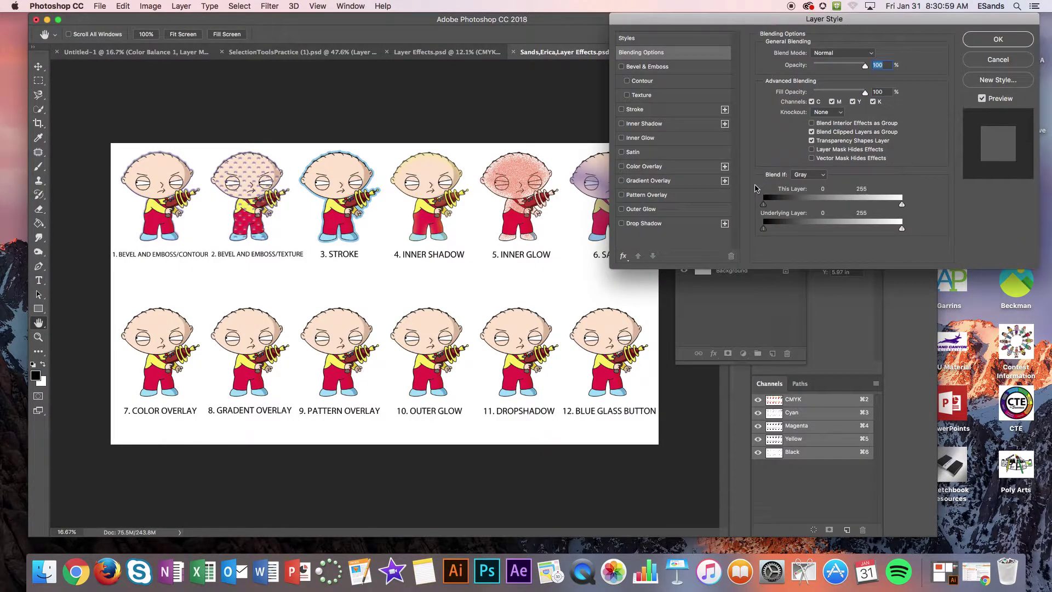
{"action": "left_click", "coordinate": [621, 166]}
{"action": "left_click", "coordinate": [651, 167]}
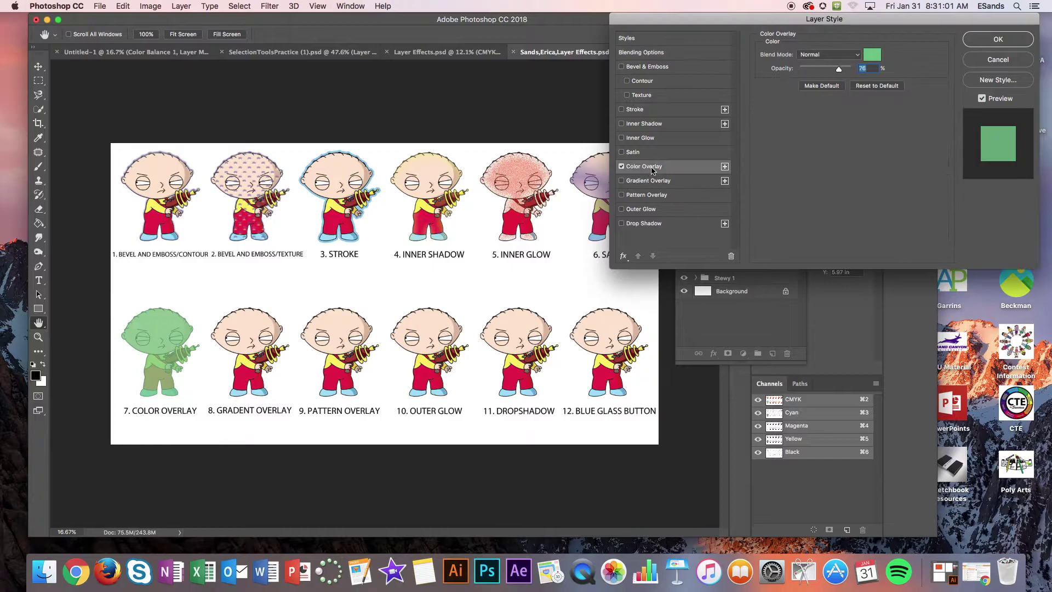
{"action": "left_click_drag", "start_coordinate": [843, 73], "coordinate": [868, 76]}
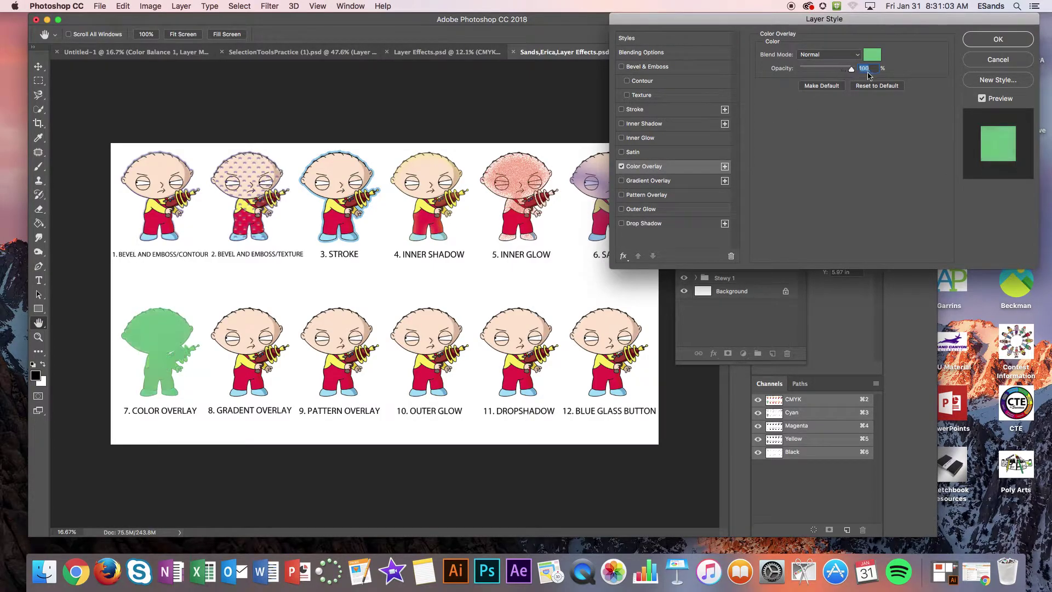
{"action": "key", "text": "Return"}
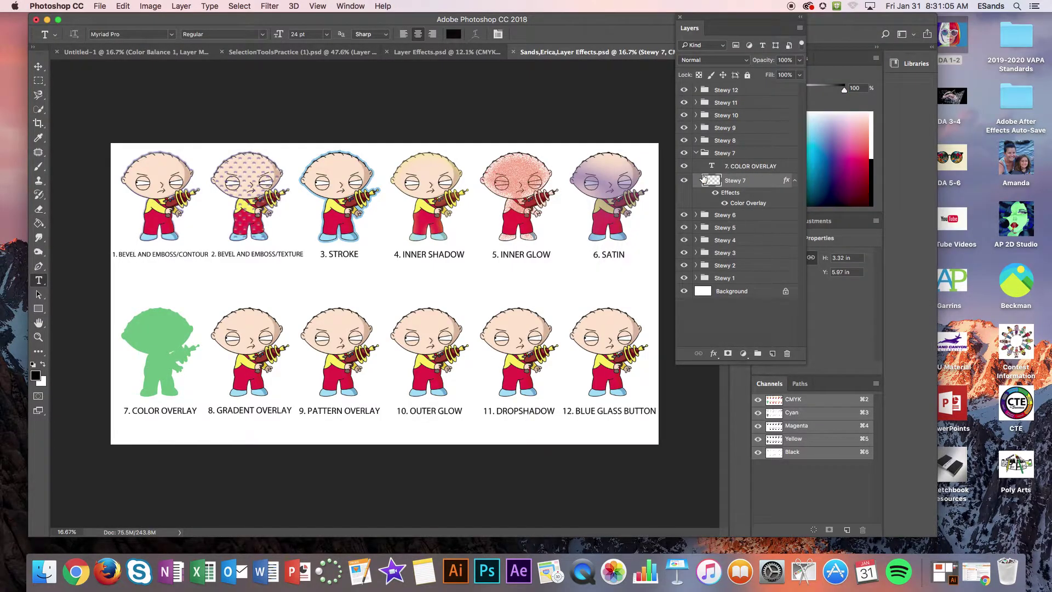
- Enable Gradient Overlay on Stewy 8 in Normal mode with the Orange, Yellow, Orange preset
{"action": "left_click", "coordinate": [696, 153]}
{"action": "left_click", "coordinate": [696, 141]}
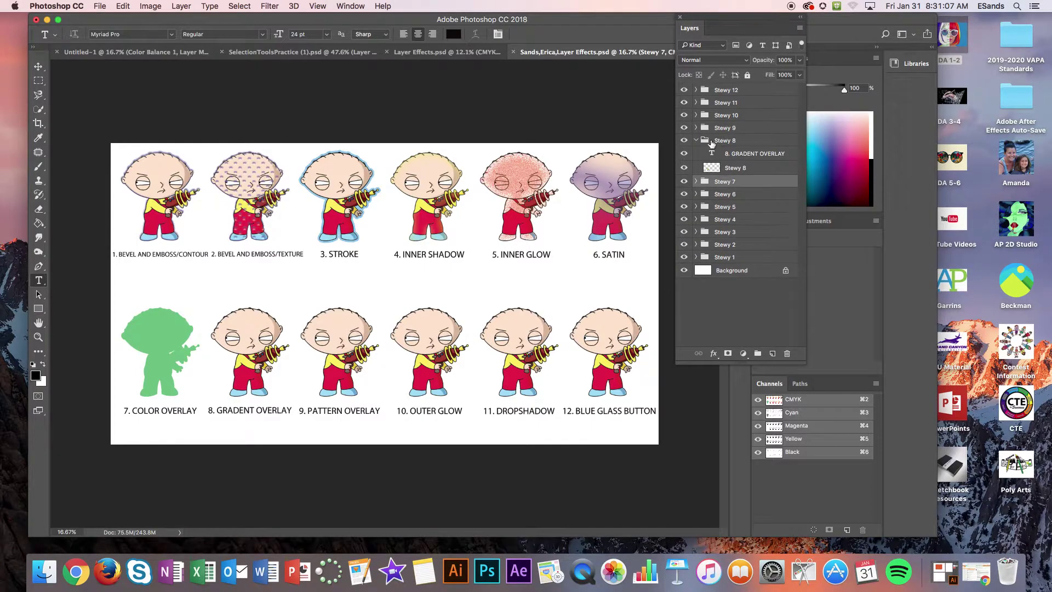
{"action": "double_click", "coordinate": [762, 169]}
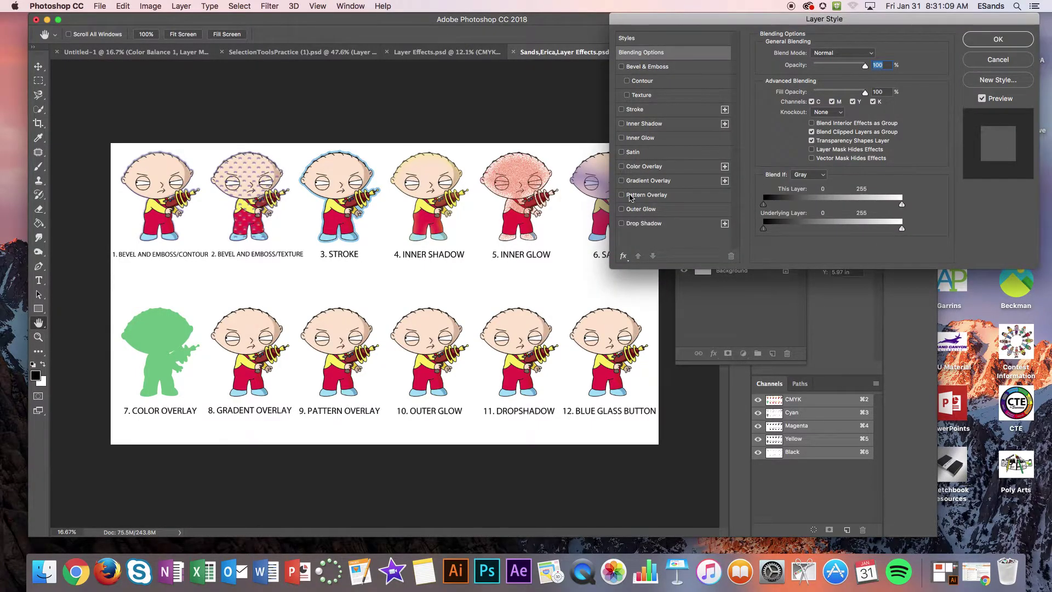
{"action": "left_click", "coordinate": [633, 181]}
{"action": "left_click", "coordinate": [839, 52]}
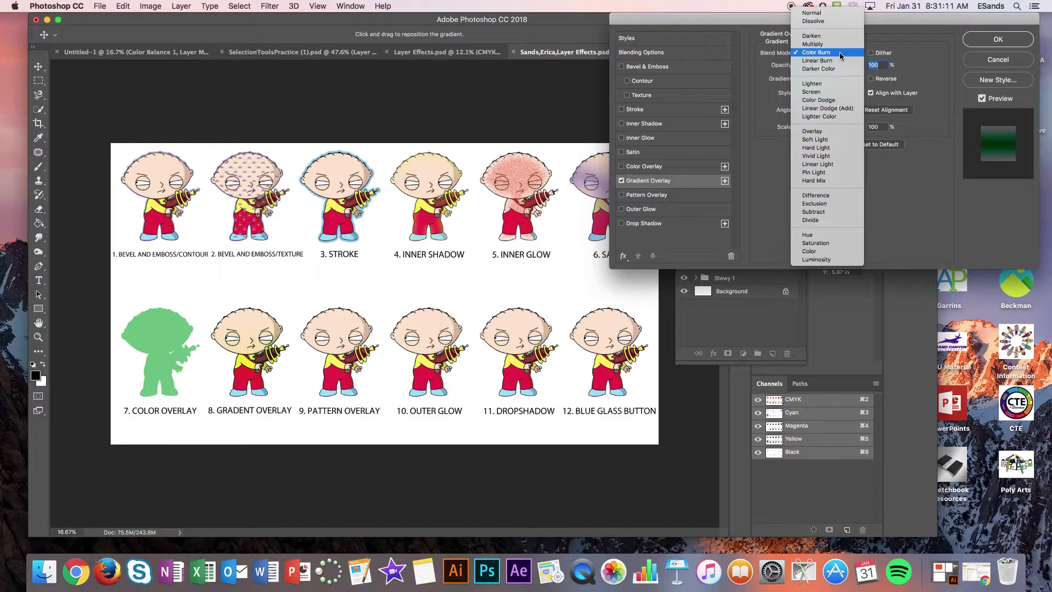
{"action": "left_click", "coordinate": [813, 17]}
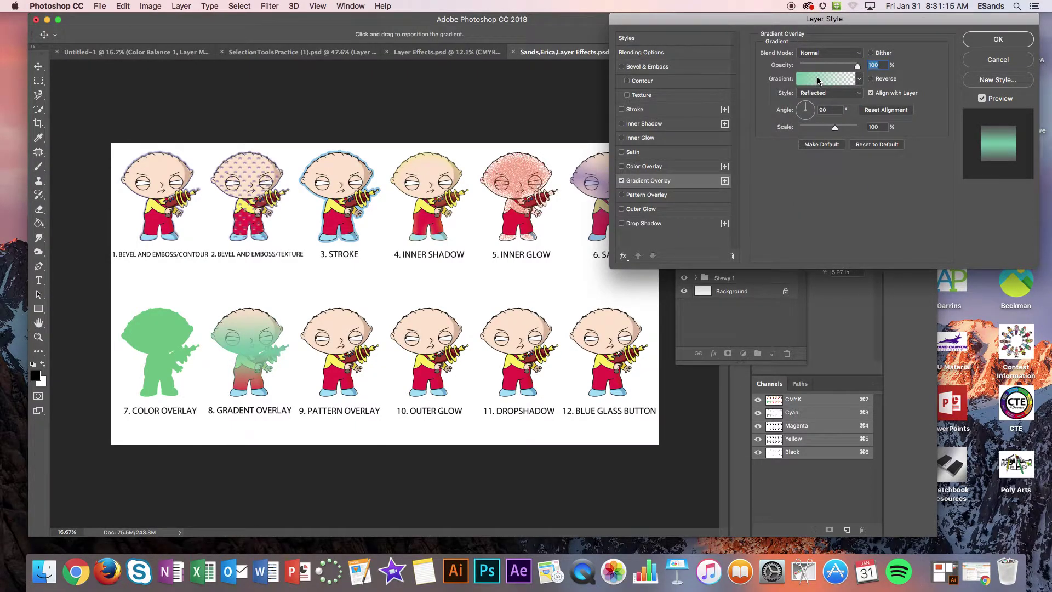
{"action": "left_click", "coordinate": [818, 81]}
{"action": "left_click", "coordinate": [448, 102]}
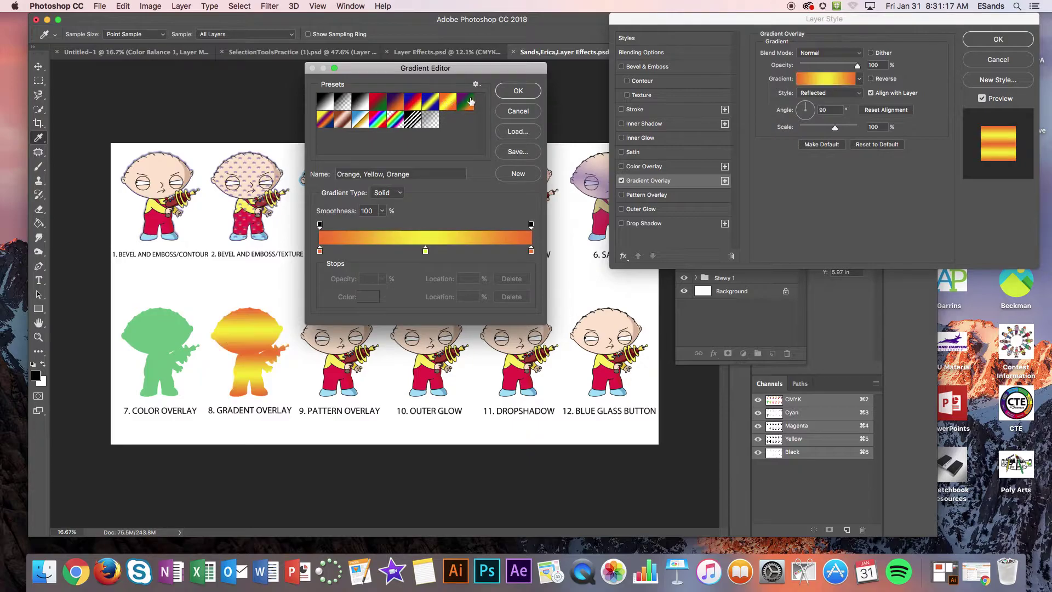
{"action": "left_click", "coordinate": [519, 89]}
- Set the gradient overlay opacity to 63% and its style to Radial
{"action": "left_click_drag", "start_coordinate": [857, 66], "coordinate": [836, 67]}
{"action": "left_click", "coordinate": [826, 94]}
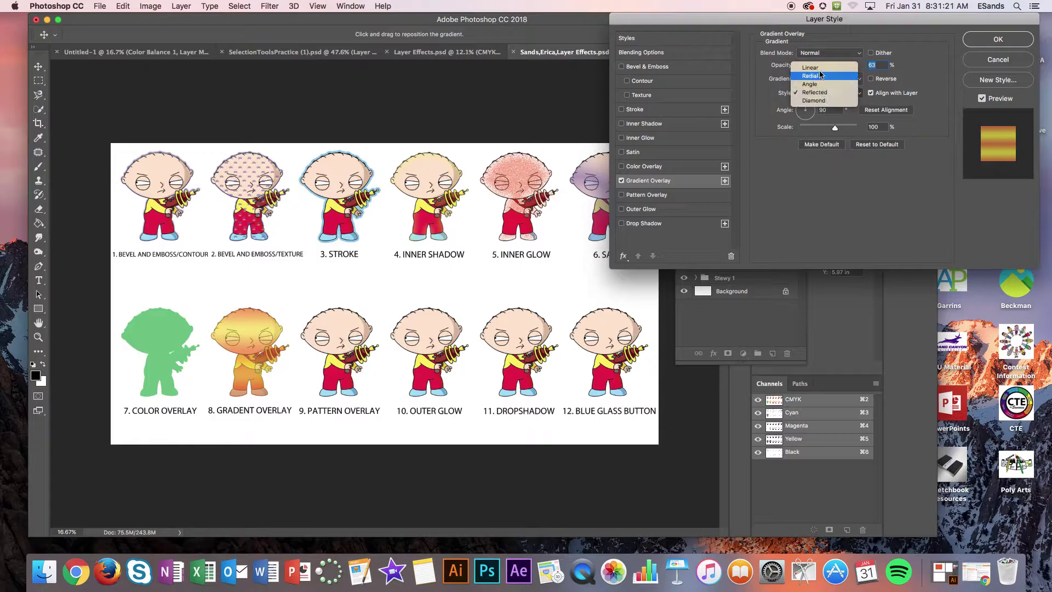
{"action": "left_click", "coordinate": [820, 71]}
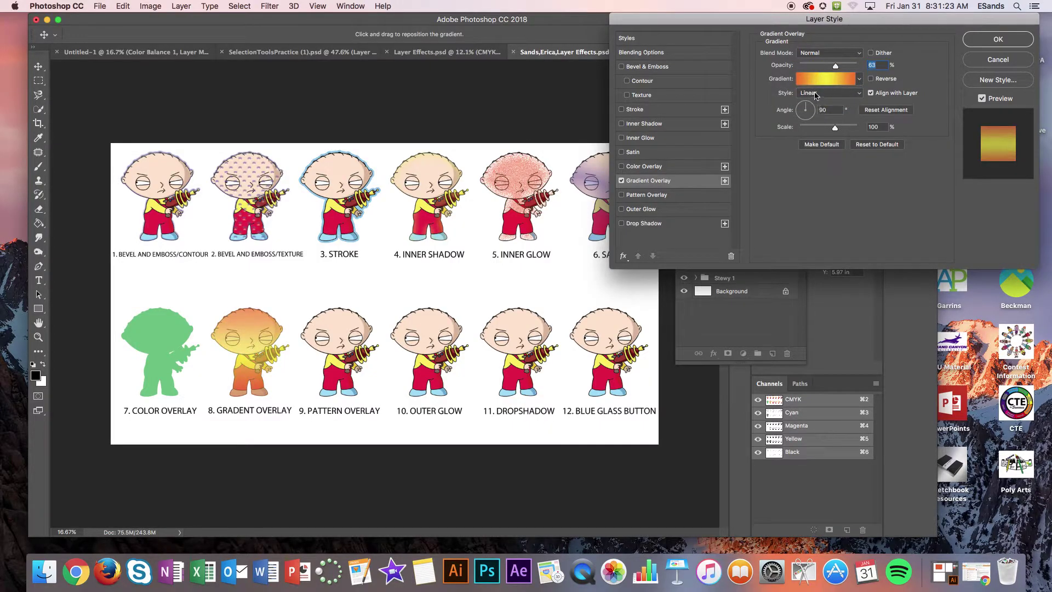
{"action": "left_click", "coordinate": [815, 94]}
{"action": "left_click", "coordinate": [815, 102]}
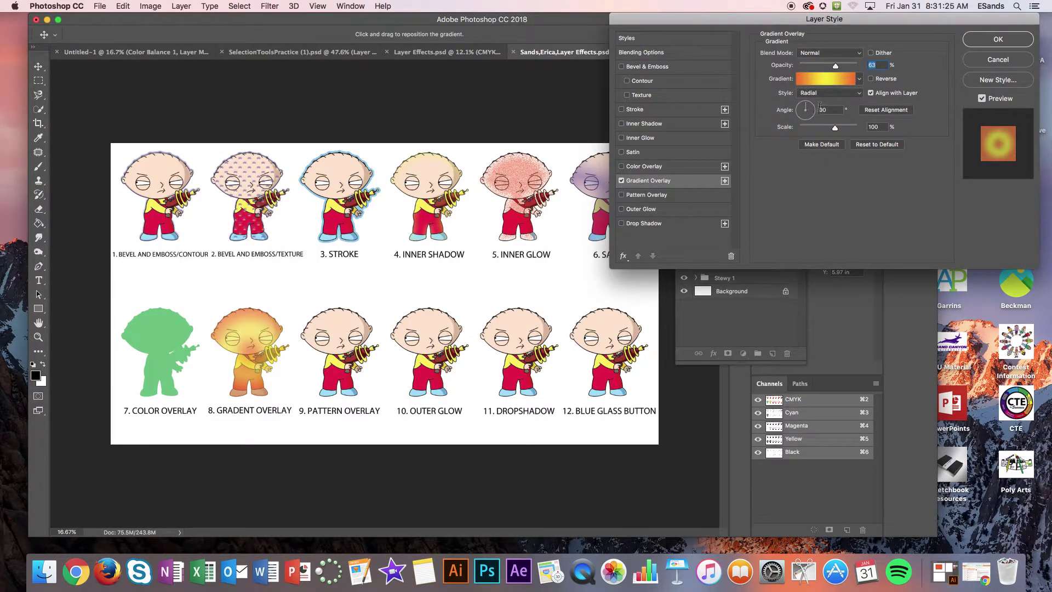
- Try Darker Color, Vivid Light and Overlay blend modes, settling on Color Burn
{"action": "left_click", "coordinate": [810, 58]}
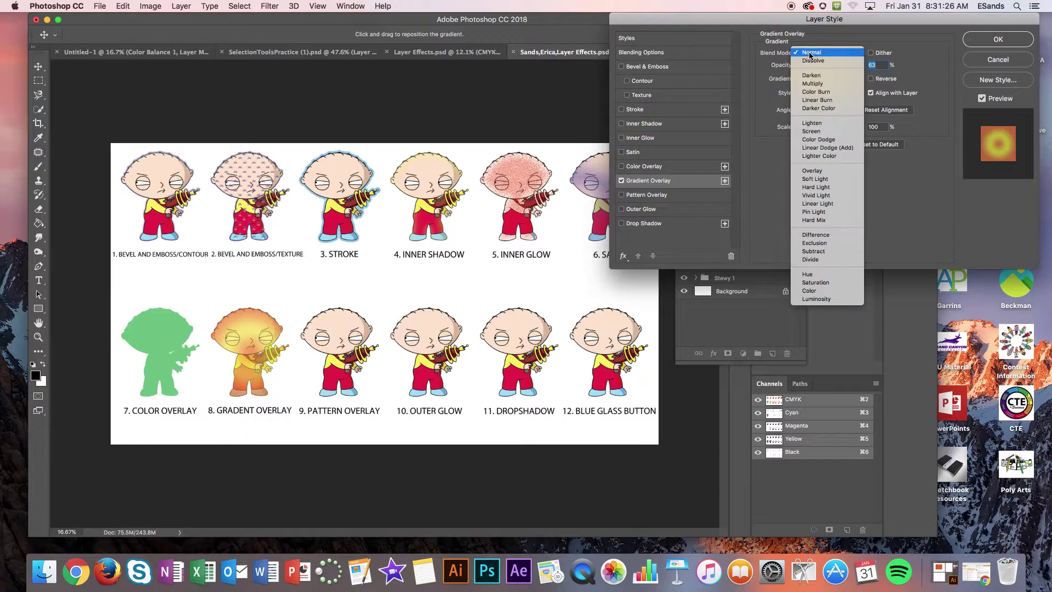
{"action": "left_click", "coordinate": [820, 107]}
{"action": "left_click", "coordinate": [814, 53]}
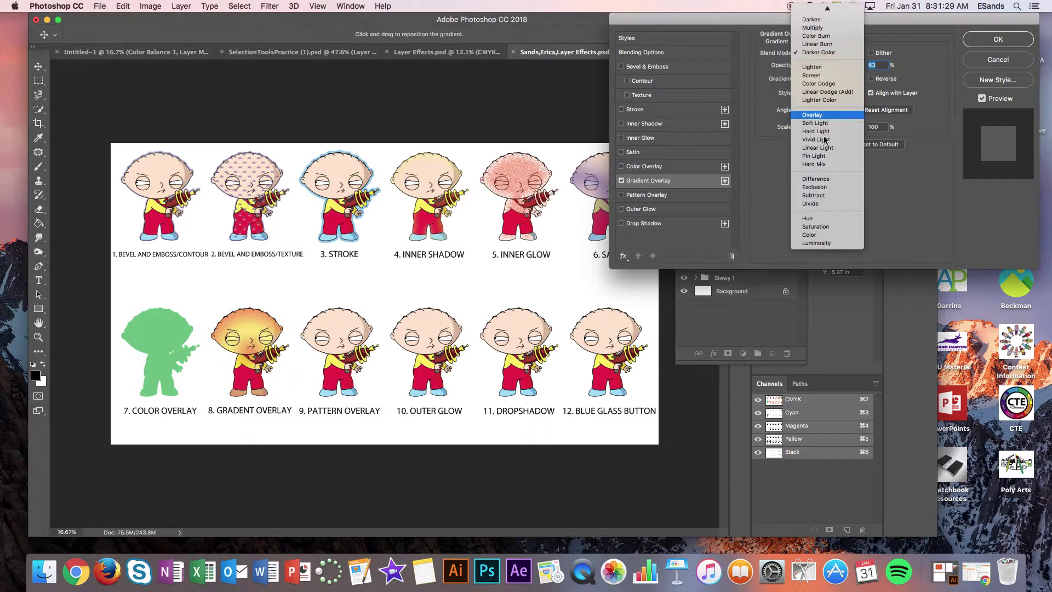
{"action": "left_click", "coordinate": [824, 141]}
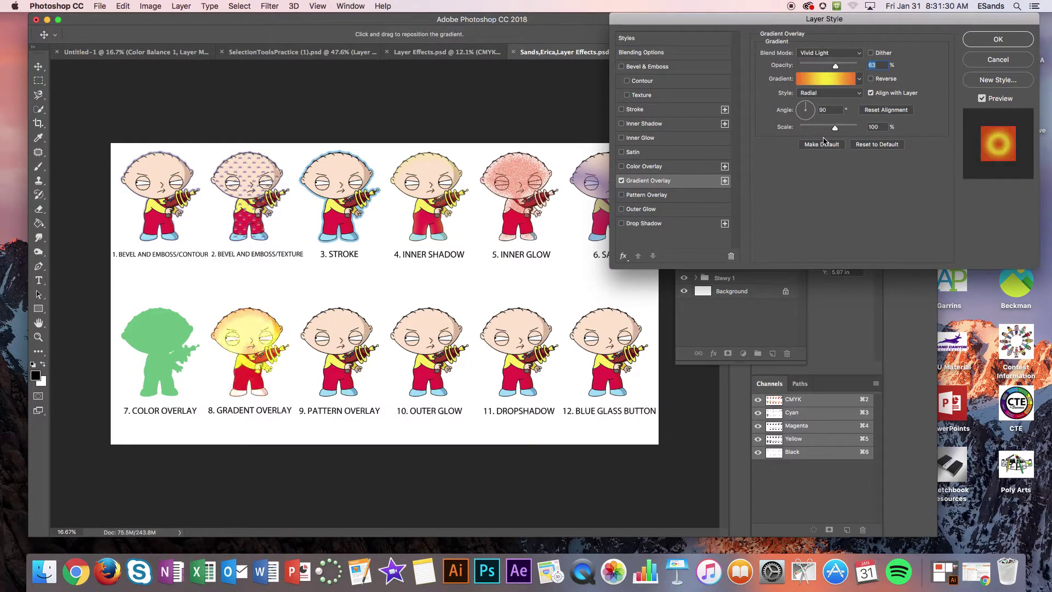
{"action": "left_click", "coordinate": [813, 53]}
{"action": "left_click", "coordinate": [819, 28]}
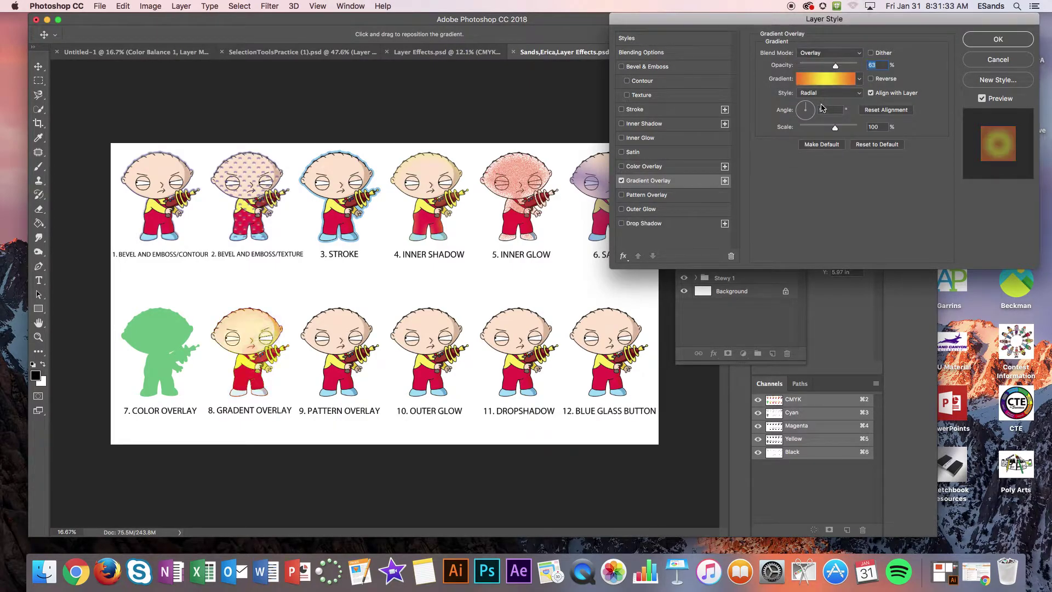
{"action": "left_click", "coordinate": [814, 53]}
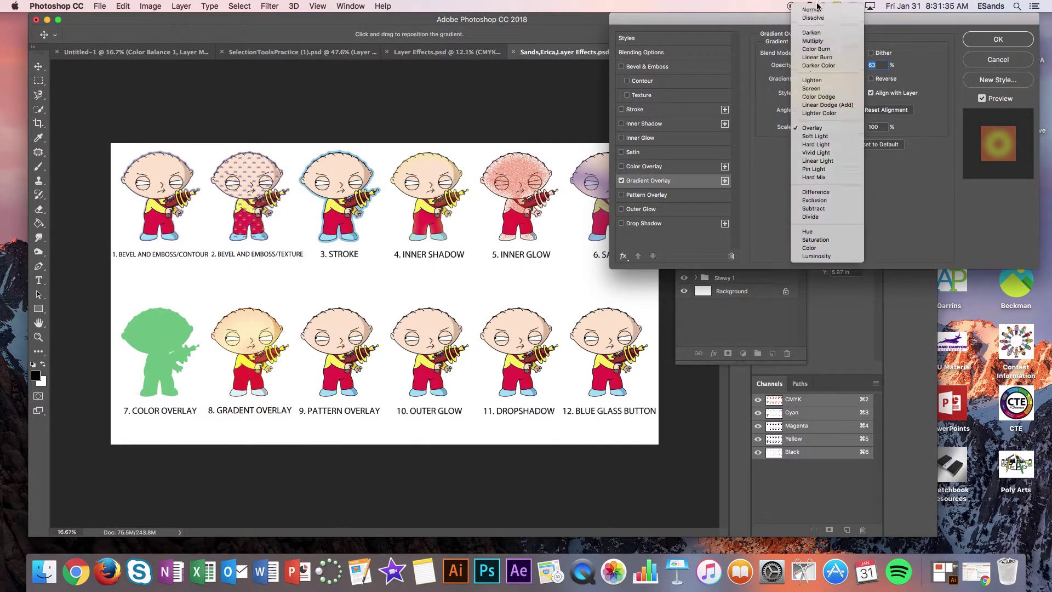
{"action": "left_click", "coordinate": [818, 49]}
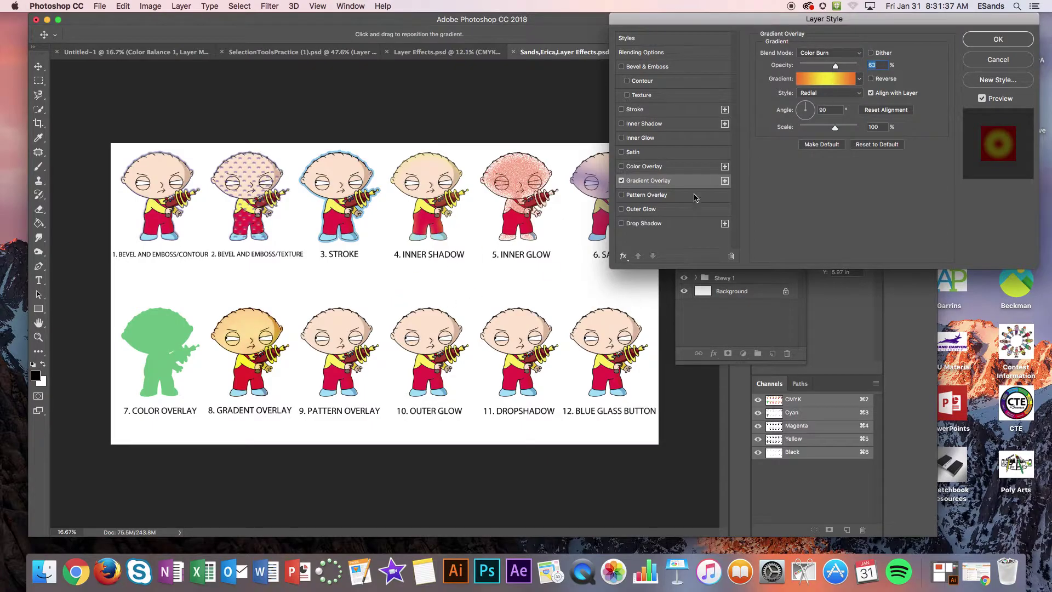
- Accept Stewie 8's gradient overlay, then enable Pattern Overlay on the Stewy 9 layer
{"action": "left_click", "coordinate": [999, 40]}
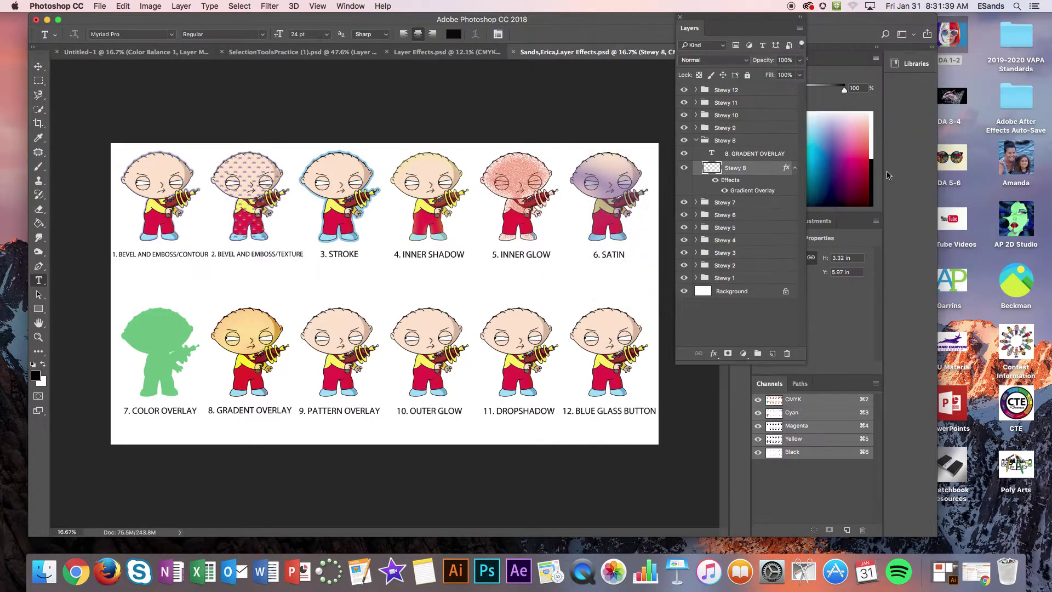
{"action": "left_click", "coordinate": [696, 140]}
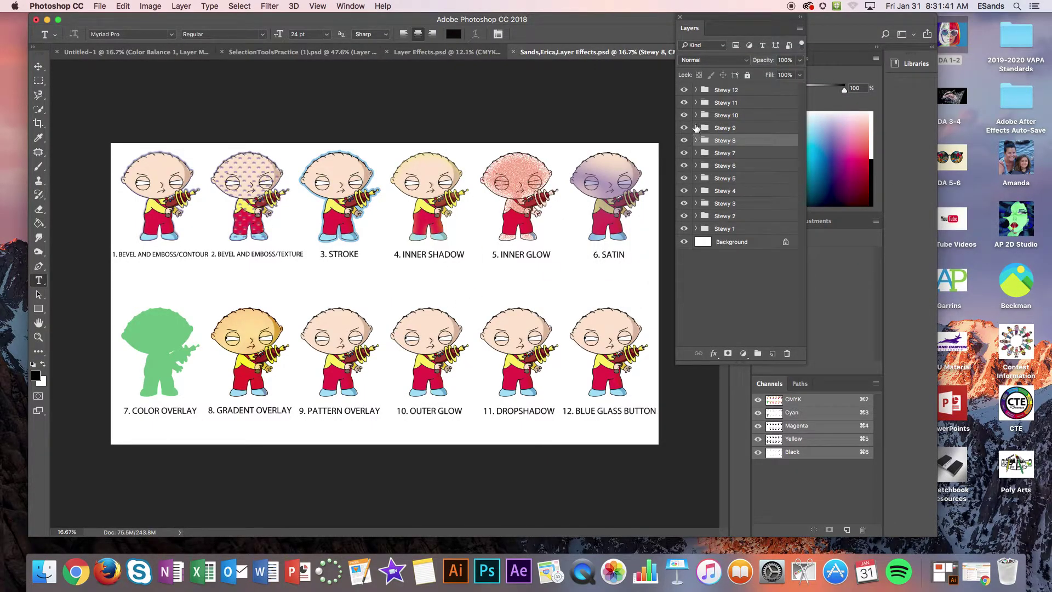
{"action": "left_click", "coordinate": [696, 140]}
{"action": "double_click", "coordinate": [774, 155]}
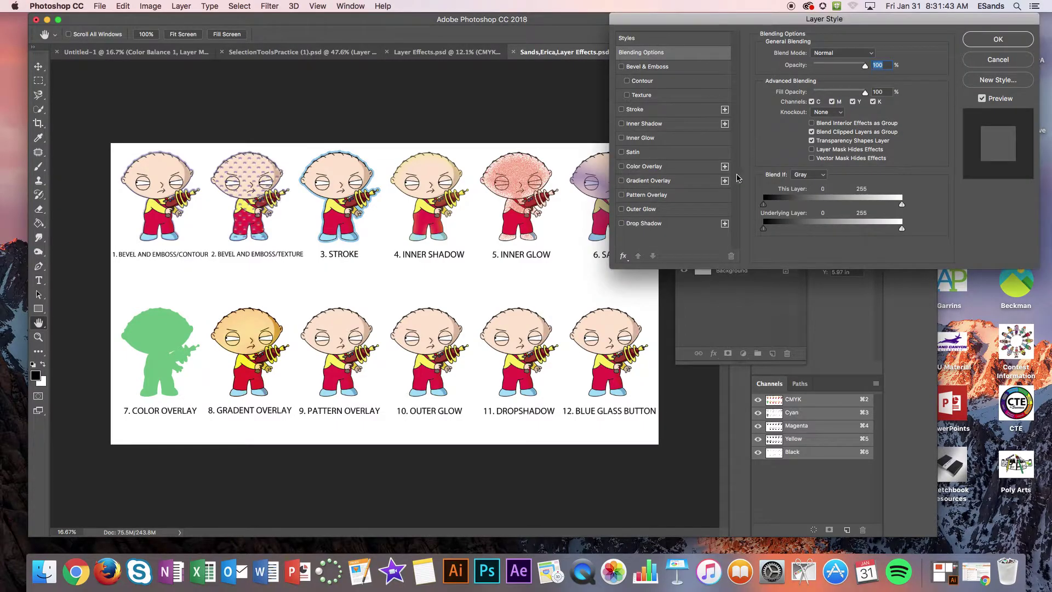
{"action": "left_click", "coordinate": [642, 196]}
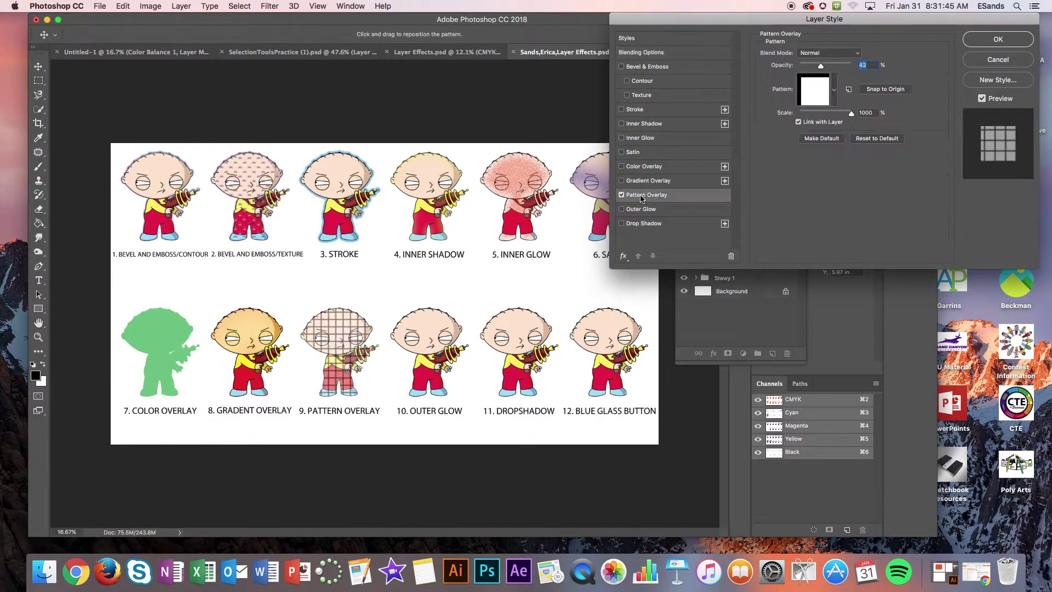
- Preview the Dots 1, Gauze and Canvas patterns on Stewy 9
{"action": "left_click", "coordinate": [834, 92]}
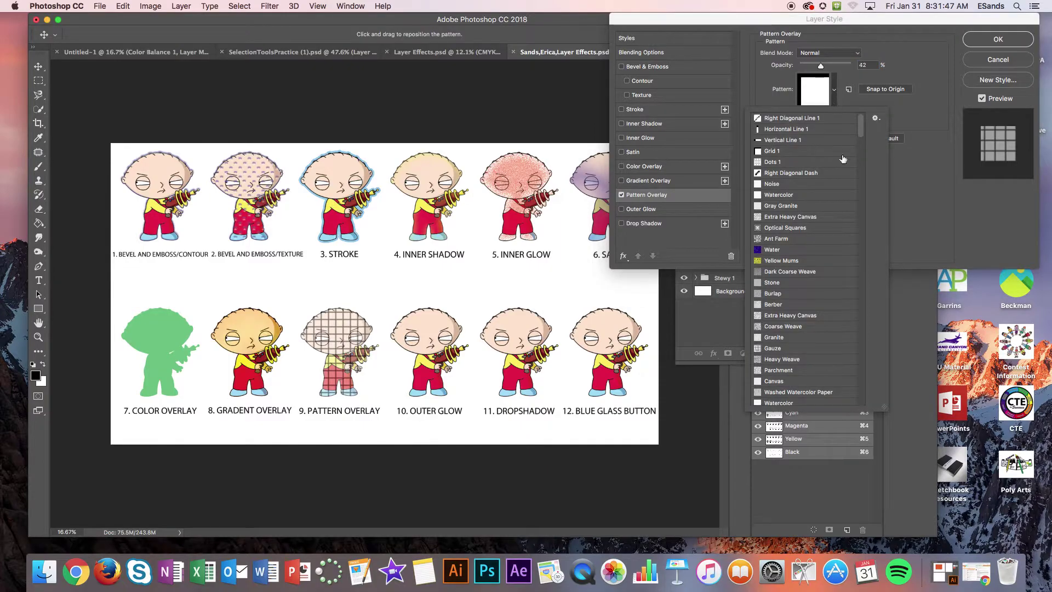
{"action": "left_click", "coordinate": [875, 118]}
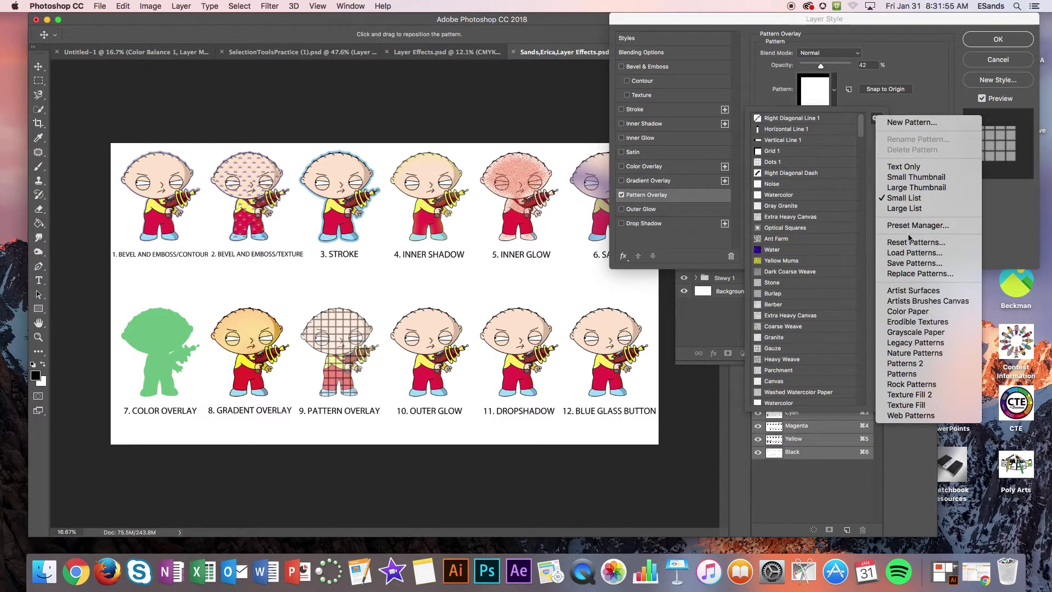
{"action": "left_click", "coordinate": [772, 164]}
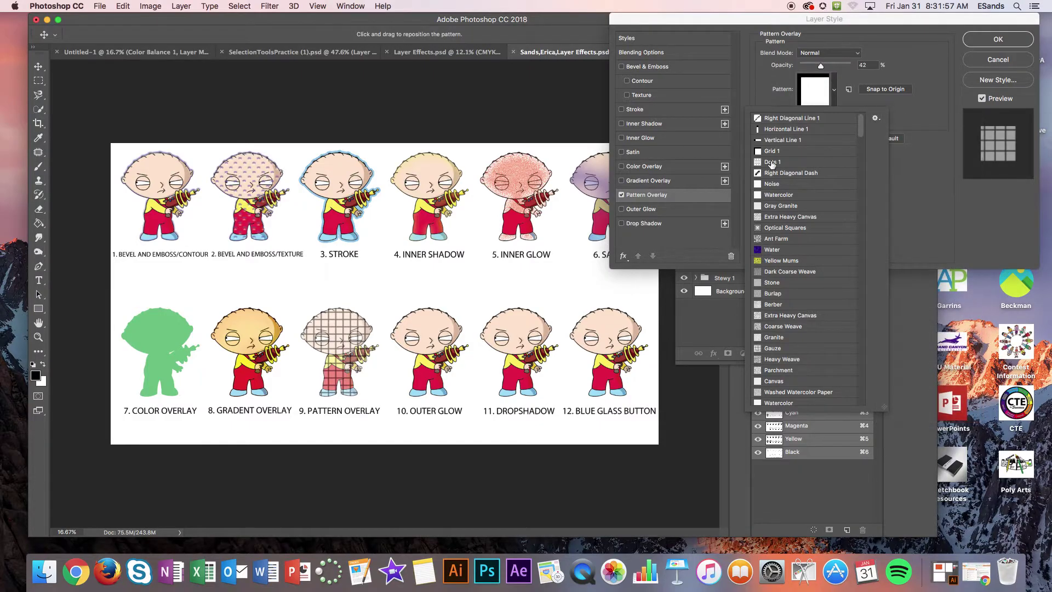
{"action": "left_click", "coordinate": [772, 164]}
{"action": "left_click", "coordinate": [776, 284]}
{"action": "left_click", "coordinate": [774, 294]}
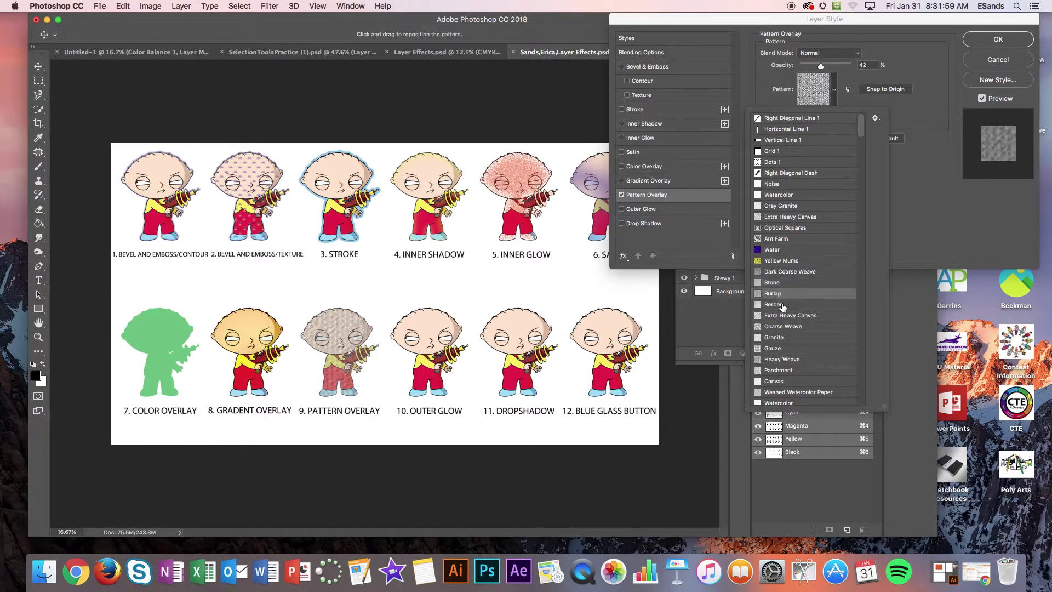
{"action": "left_click", "coordinate": [778, 348]}
{"action": "left_click", "coordinate": [787, 380]}
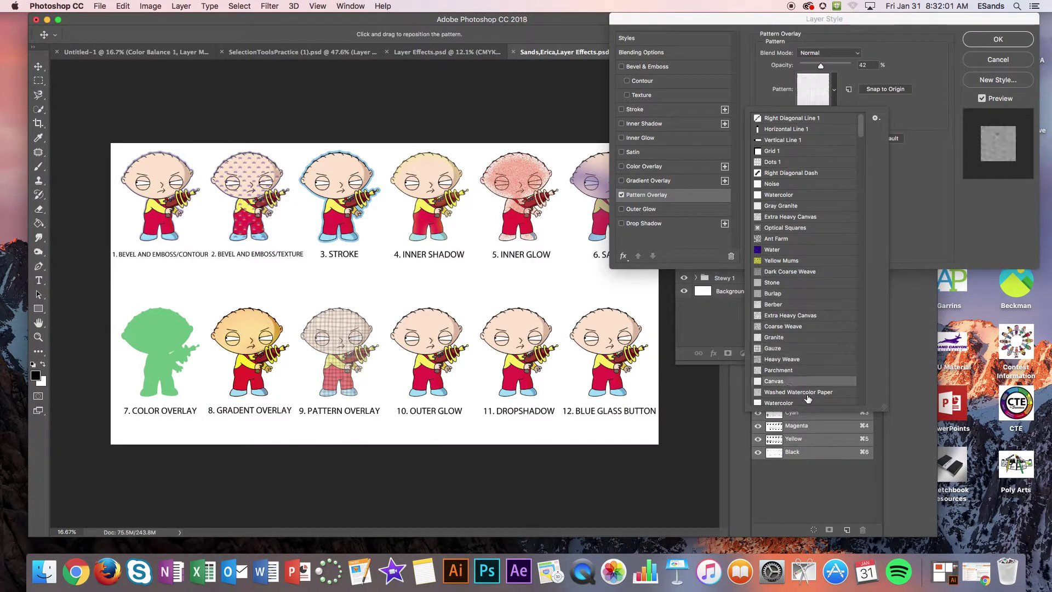
{"action": "scroll", "coordinate": [788, 378], "scroll_direction": "down", "scroll_amount": 5}
{"action": "scroll", "coordinate": [789, 307], "scroll_direction": "down", "scroll_amount": 8}
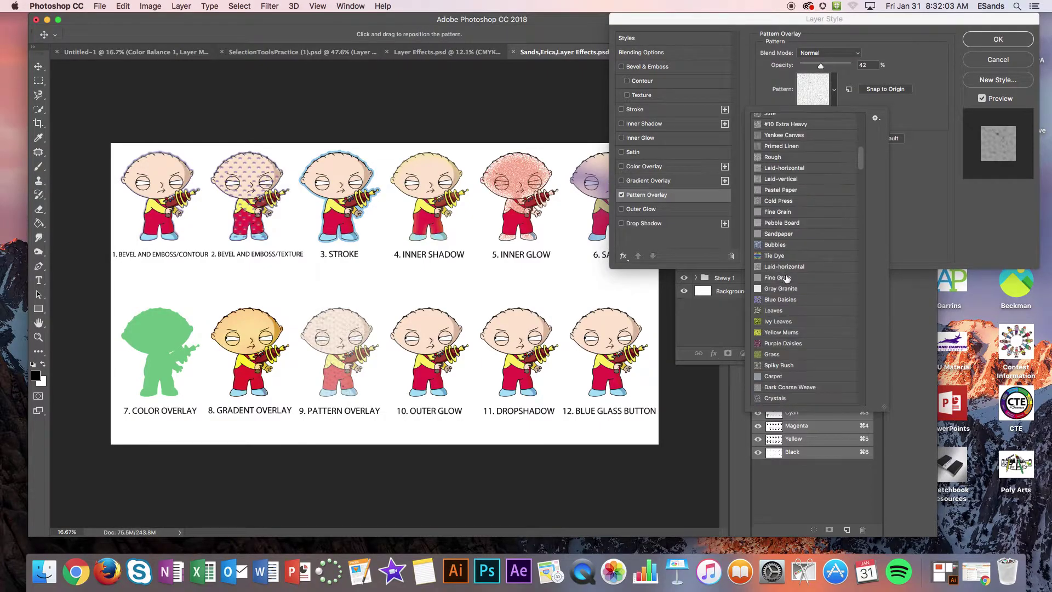
- Preview the Cold Press, Fine Grain, Leaves, Grass, Crystals and Laid-vertical patterns
{"action": "left_click", "coordinate": [775, 201]}
{"action": "left_click", "coordinate": [777, 213]}
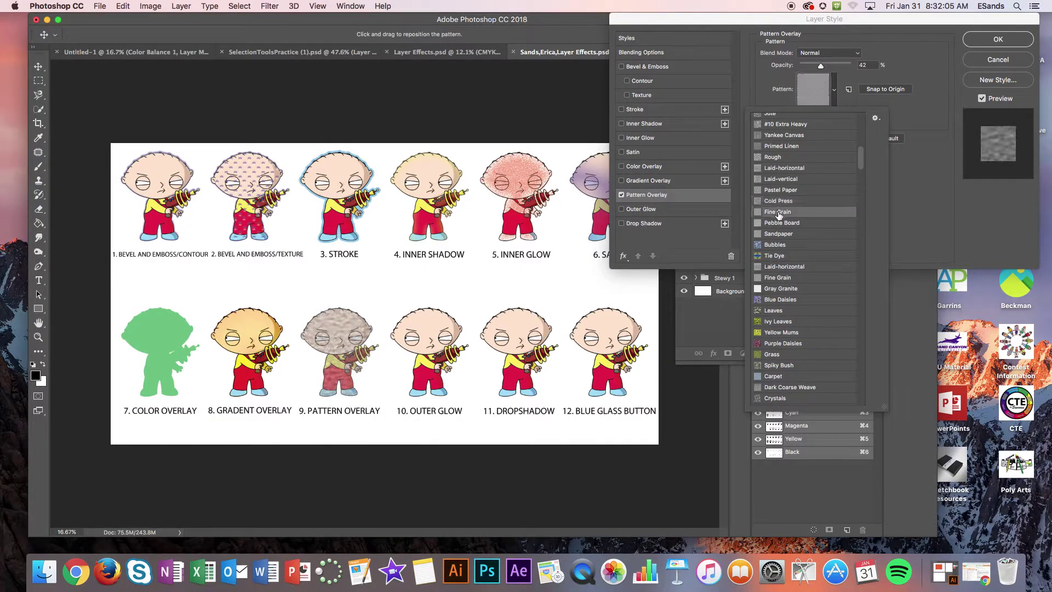
{"action": "left_click", "coordinate": [773, 311]}
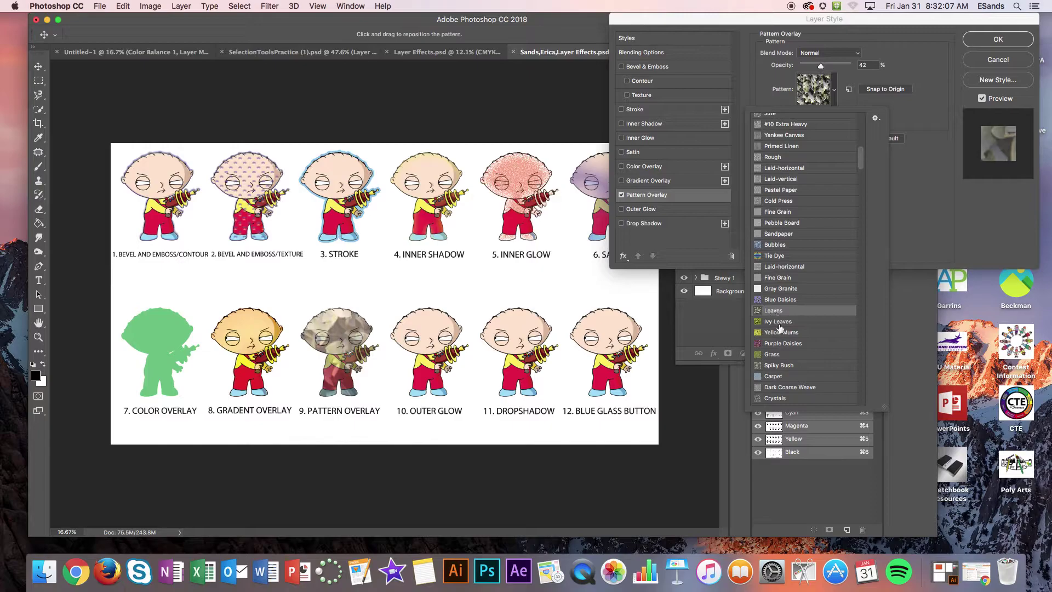
{"action": "left_click", "coordinate": [778, 322]}
{"action": "left_click", "coordinate": [772, 359]}
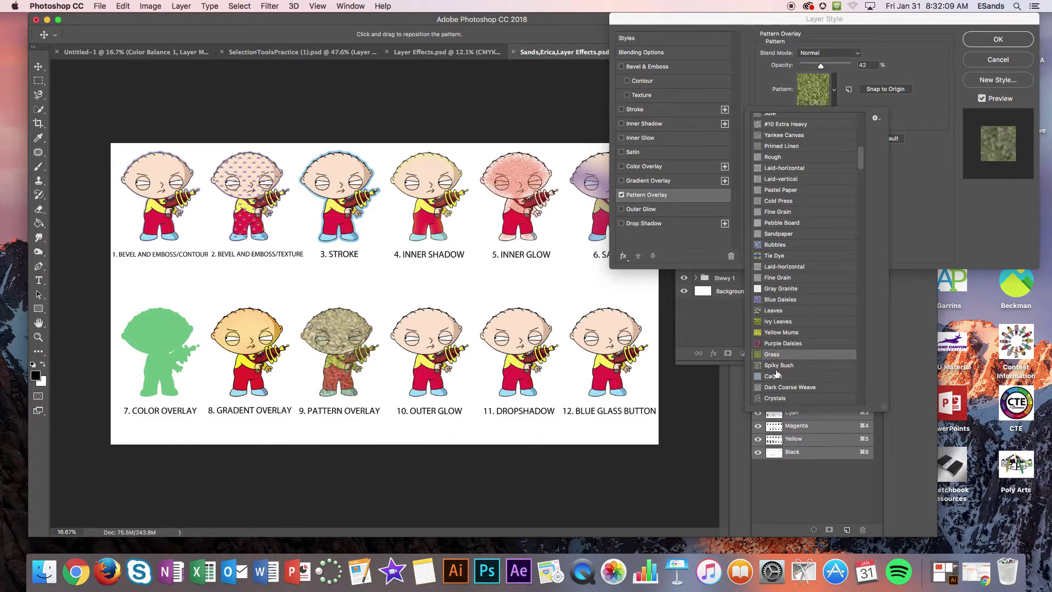
{"action": "left_click", "coordinate": [776, 400]}
{"action": "left_click", "coordinate": [777, 181]}
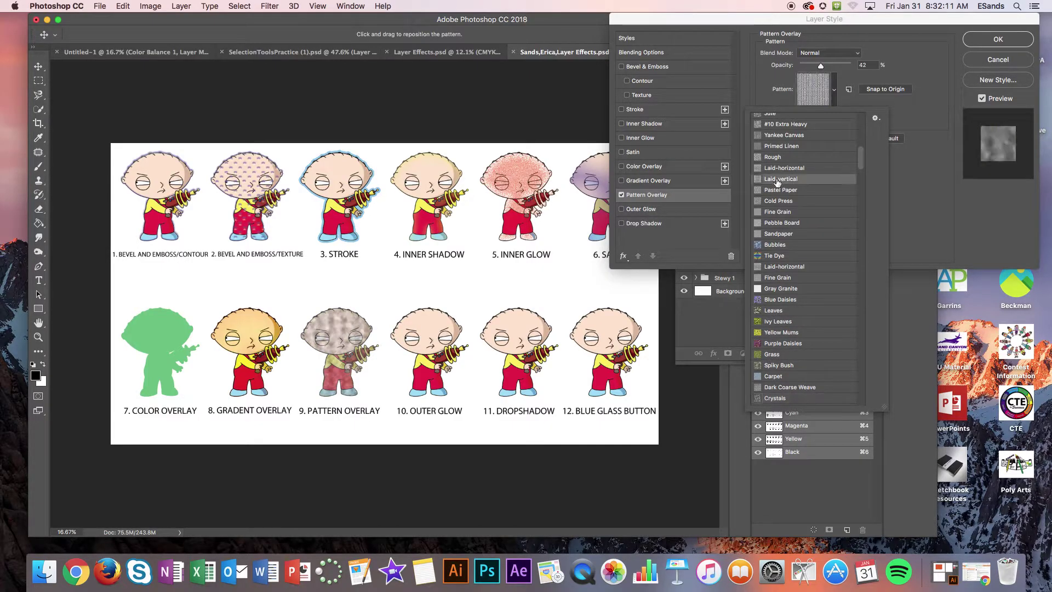
- Preview Italian Canvas, Raw Linen, Jute, Rough, Sandpaper and Woven, then choose Tie Dye
{"action": "left_click_drag", "start_coordinate": [858, 167], "coordinate": [863, 150]}
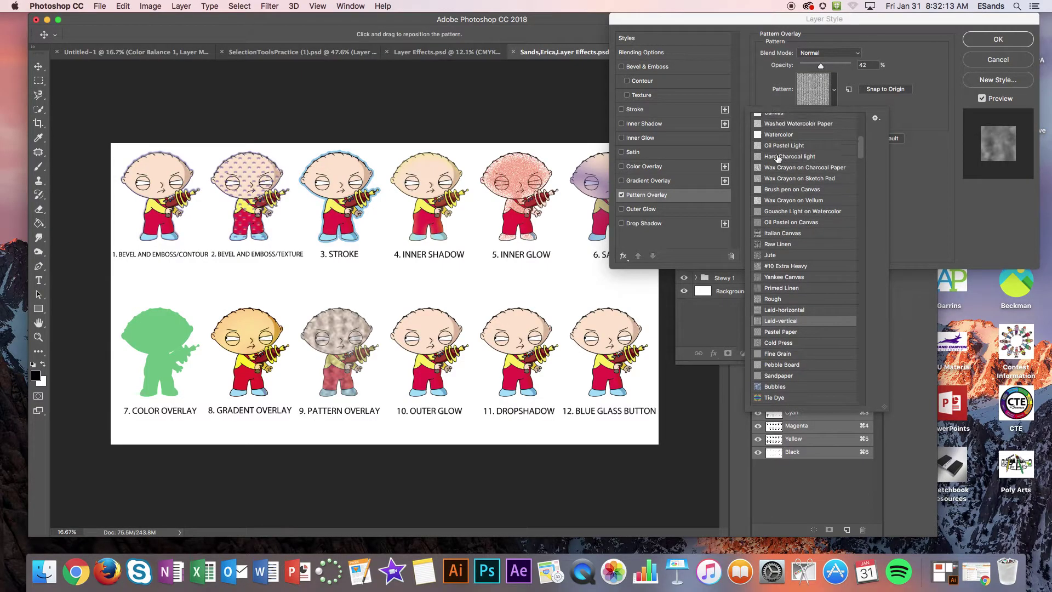
{"action": "left_click", "coordinate": [779, 234]}
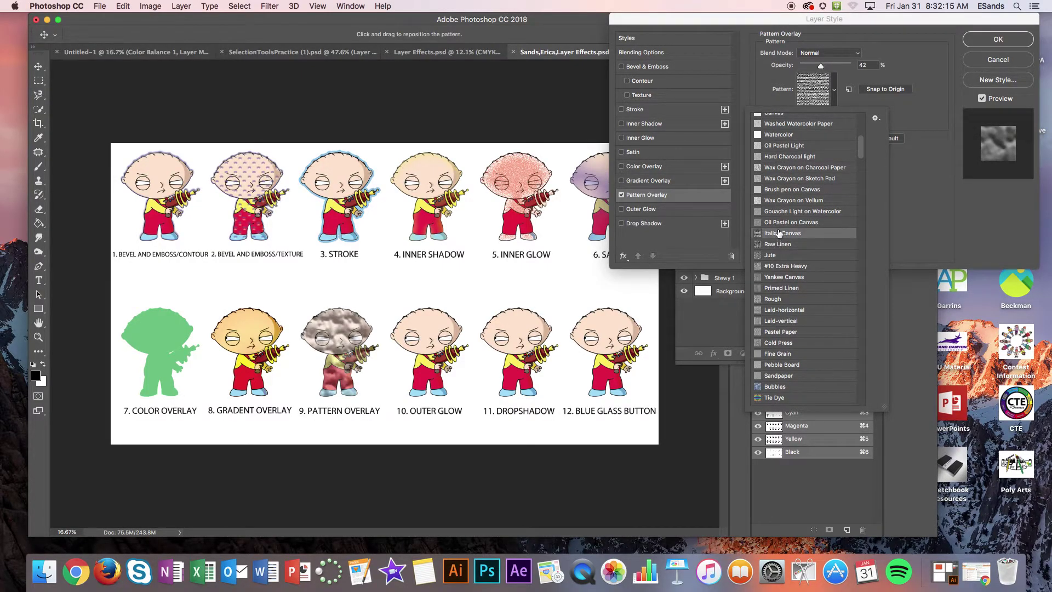
{"action": "left_click", "coordinate": [772, 245]}
{"action": "left_click", "coordinate": [772, 257]}
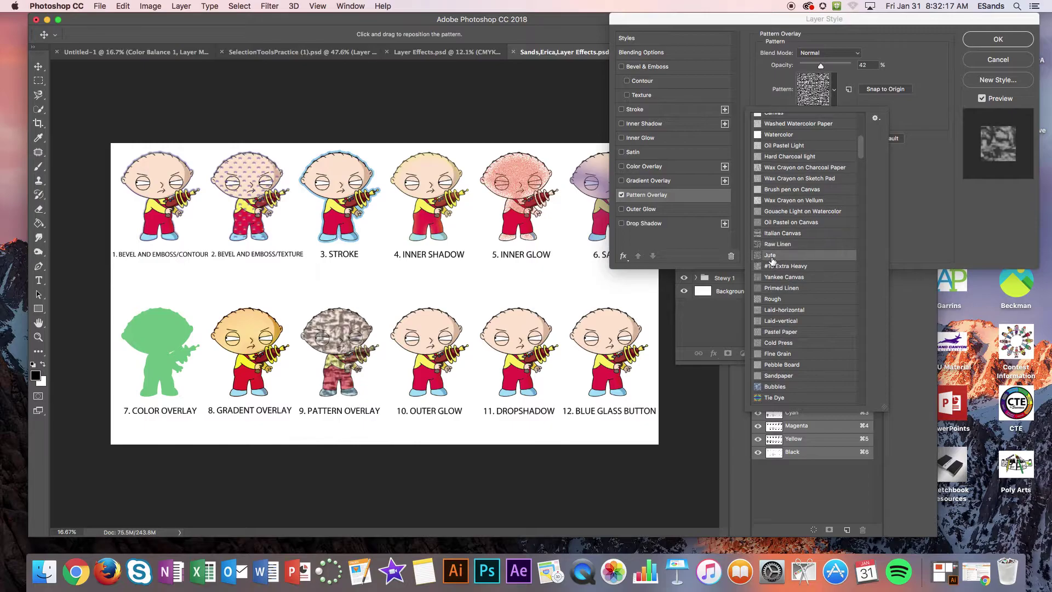
{"action": "left_click", "coordinate": [769, 300]}
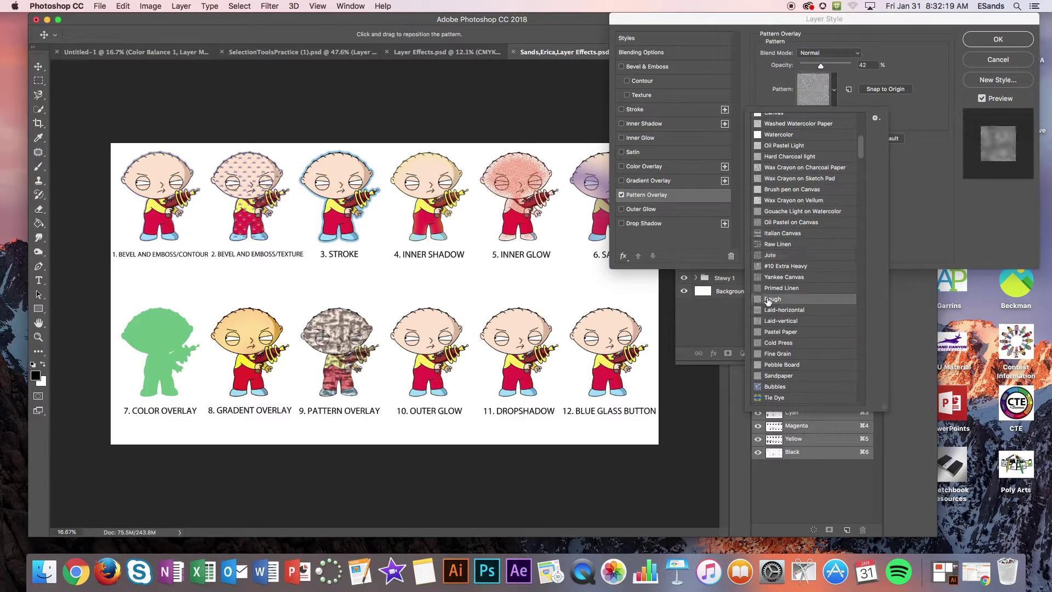
{"action": "left_click", "coordinate": [781, 375]}
{"action": "left_click_drag", "start_coordinate": [861, 155], "coordinate": [865, 188]}
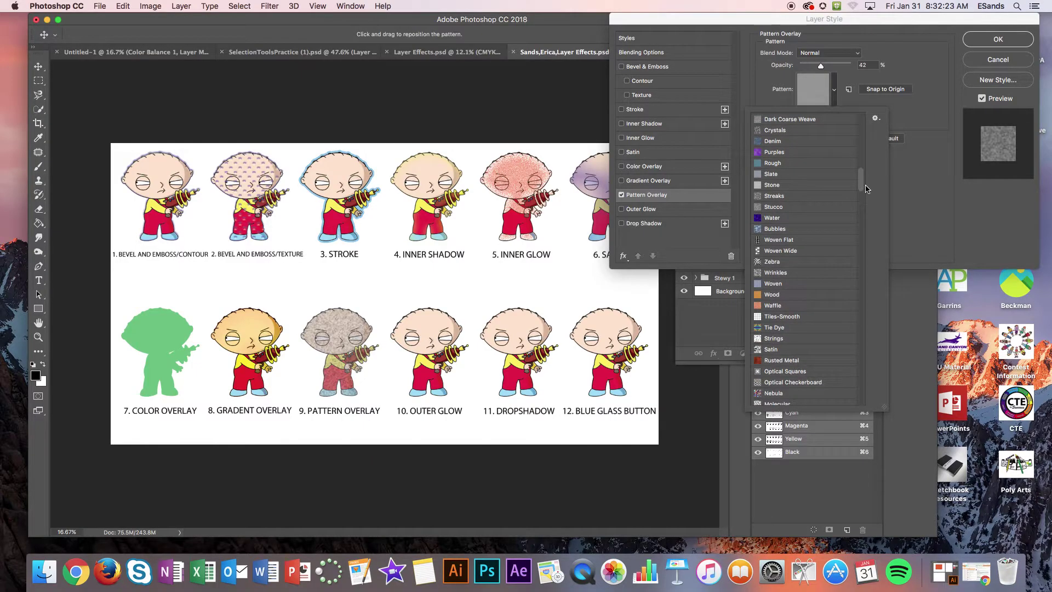
{"action": "left_click", "coordinate": [775, 287]}
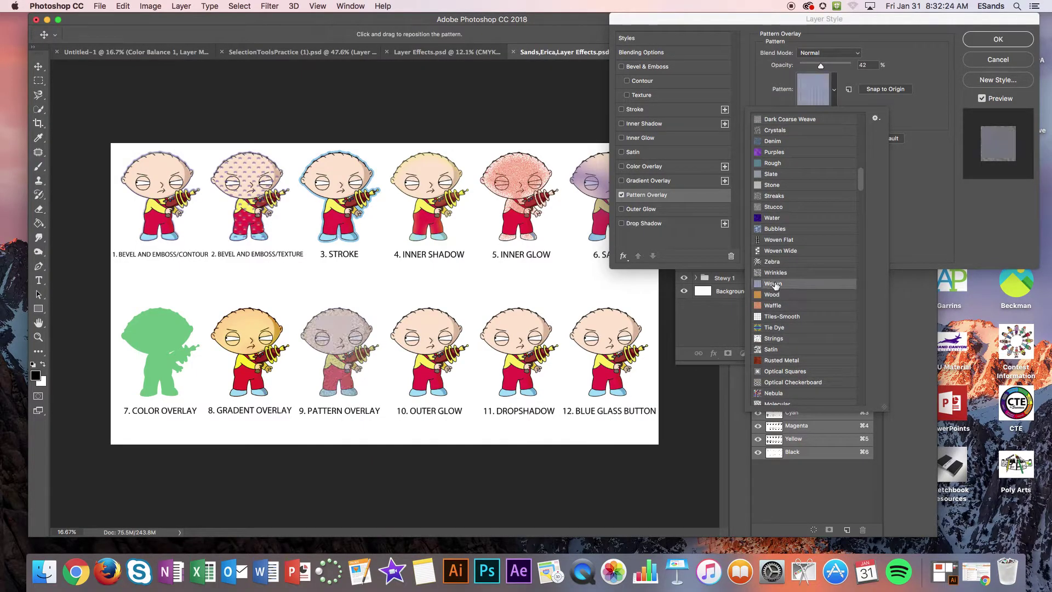
{"action": "left_click", "coordinate": [773, 328]}
- Raise the tie-dye overlay opacity to 71%, blend it in Darken mode, and apply
{"action": "left_click", "coordinate": [919, 57]}
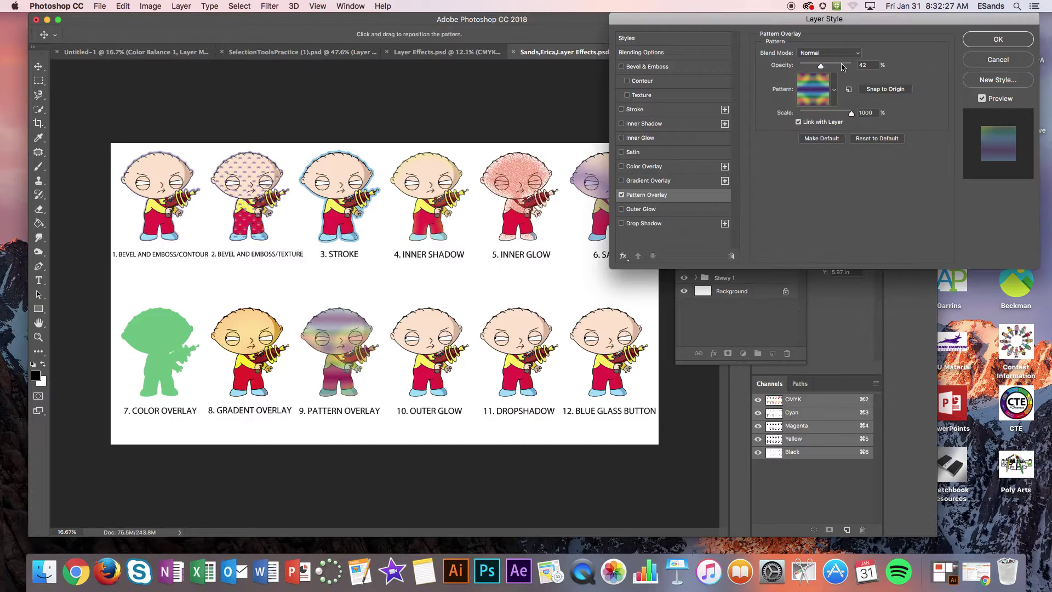
{"action": "left_click_drag", "start_coordinate": [821, 65], "coordinate": [836, 68]}
{"action": "left_click", "coordinate": [817, 54]}
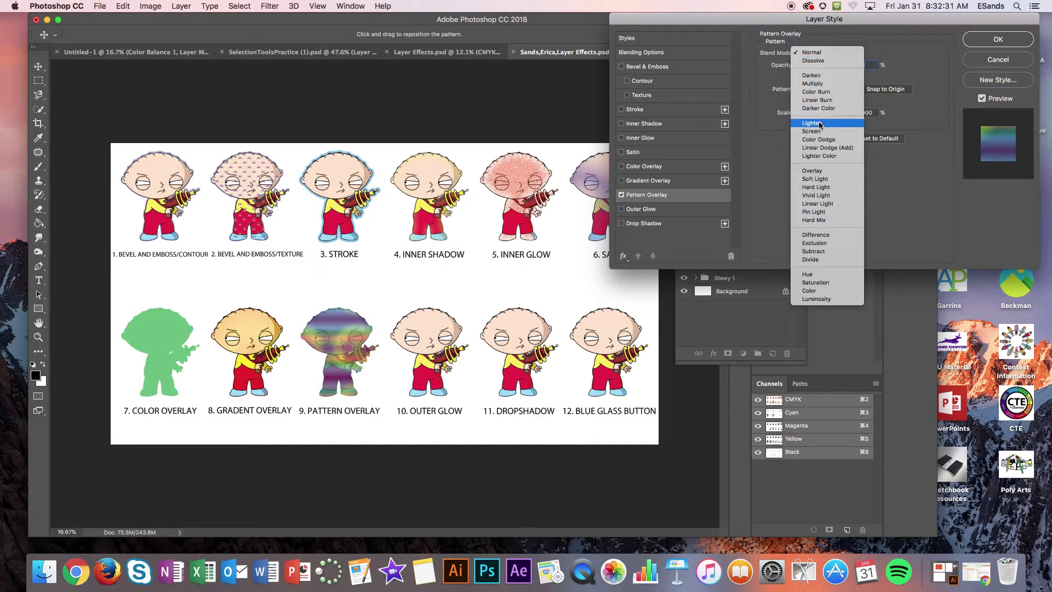
{"action": "left_click", "coordinate": [809, 76]}
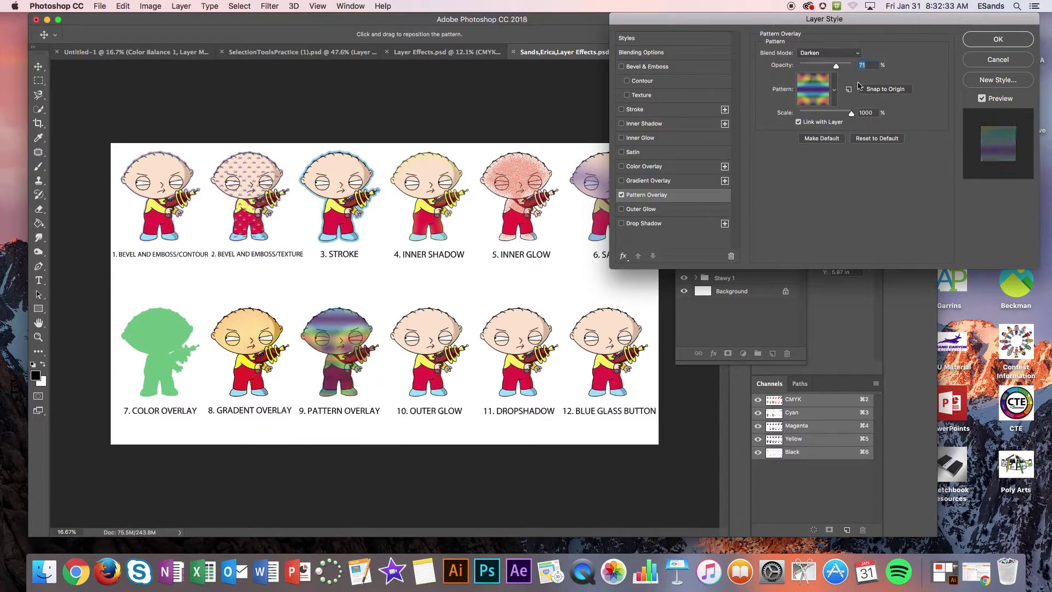
{"action": "left_click", "coordinate": [990, 38]}
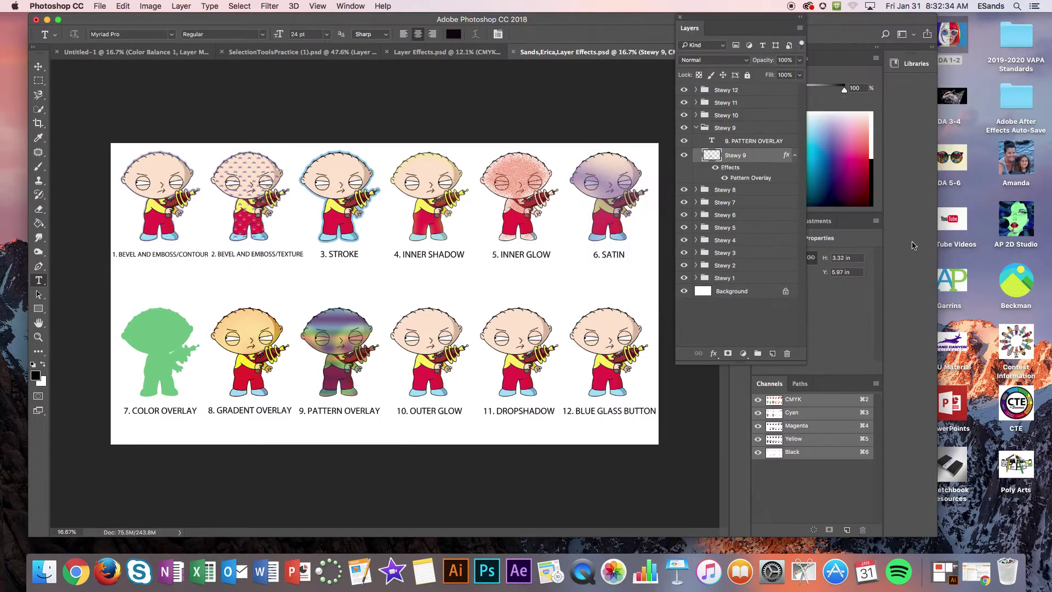
- Enable Outer Glow on the Stewy 10 layer with a red glow colour
{"action": "left_click", "coordinate": [695, 128]}
{"action": "left_click", "coordinate": [748, 117]}
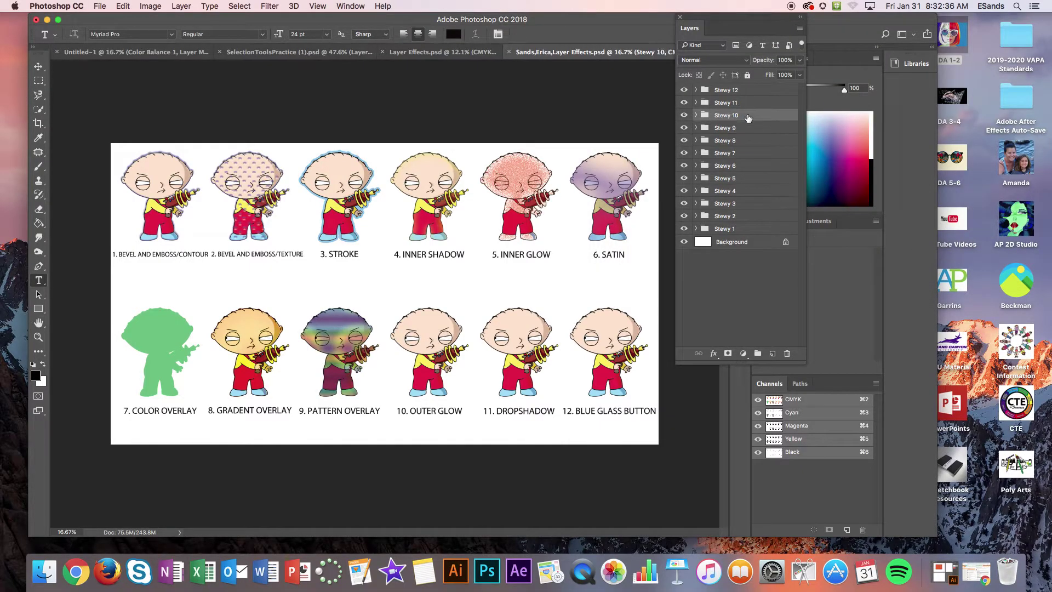
{"action": "left_click", "coordinate": [696, 115]}
{"action": "double_click", "coordinate": [774, 144]}
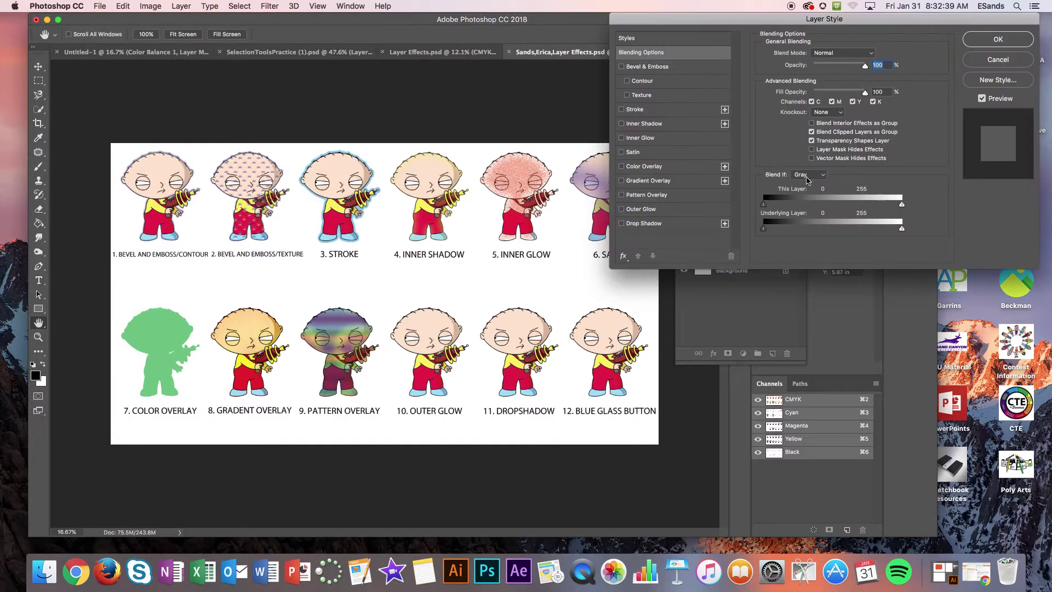
{"action": "left_click", "coordinate": [627, 211]}
{"action": "left_click", "coordinate": [785, 91]}
{"action": "left_click", "coordinate": [218, 97]}
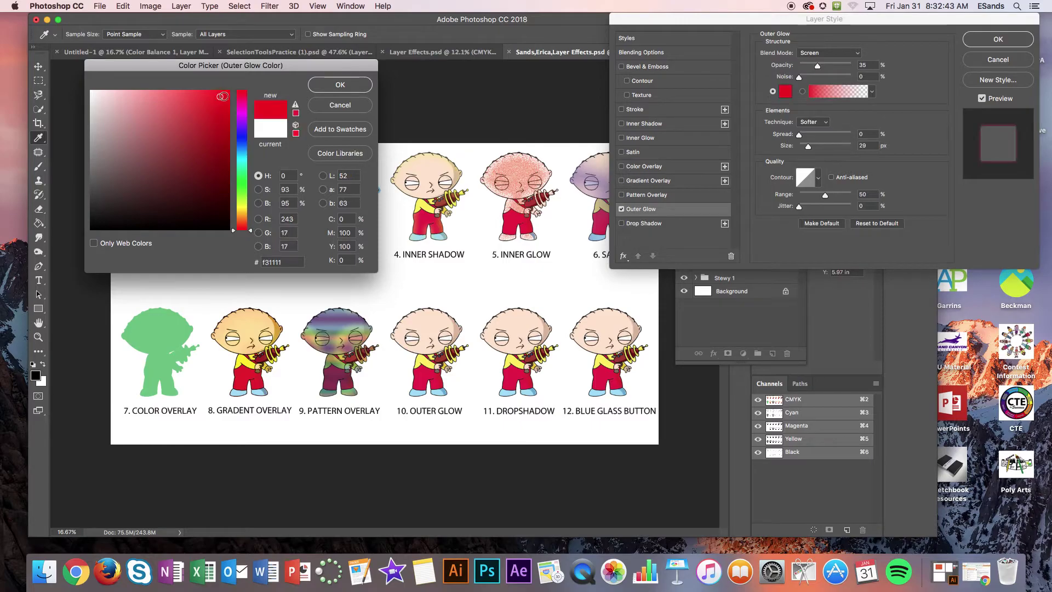
{"action": "left_click", "coordinate": [340, 84]}
- Set the red glow to Normal mode at 100% opacity, enlarge its size, and apply
{"action": "left_click", "coordinate": [813, 52]}
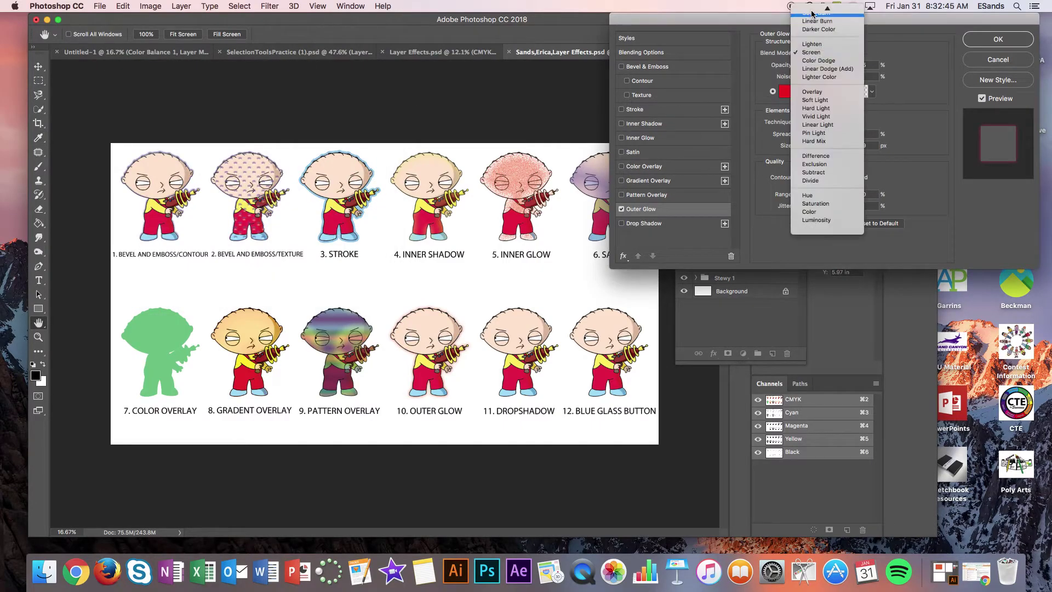
{"action": "left_click", "coordinate": [811, 12]}
{"action": "left_click_drag", "start_coordinate": [817, 69], "coordinate": [860, 69]}
{"action": "left_click", "coordinate": [800, 81]}
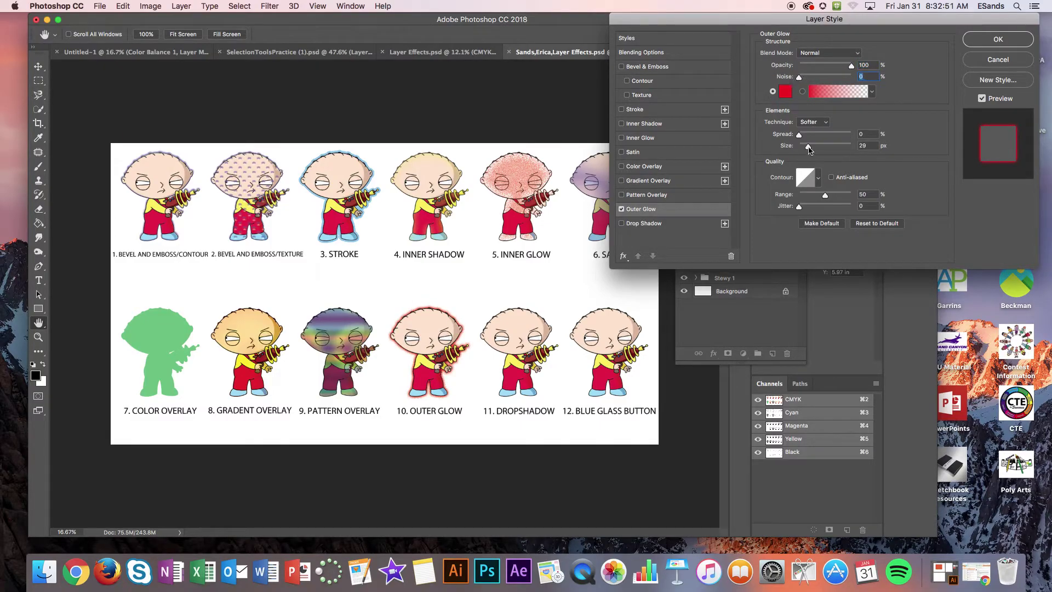
{"action": "left_click_drag", "start_coordinate": [810, 150], "coordinate": [857, 149]}
{"action": "left_click", "coordinate": [980, 44]}
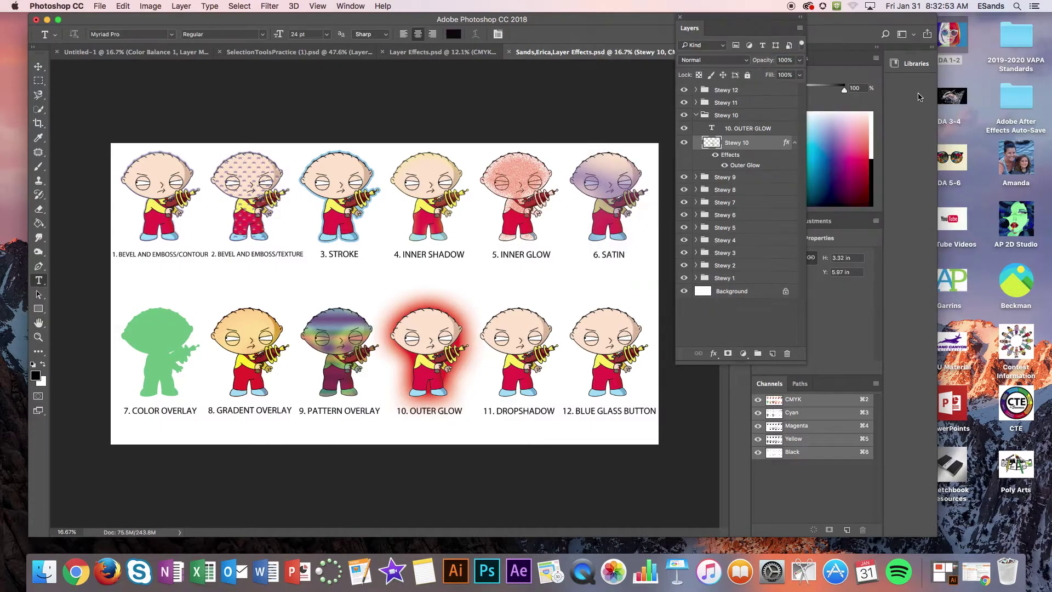
- Add a purple Drop Shadow to the Stewy 11 layer and apply it
{"action": "left_click", "coordinate": [699, 115]}
{"action": "left_click", "coordinate": [696, 103]}
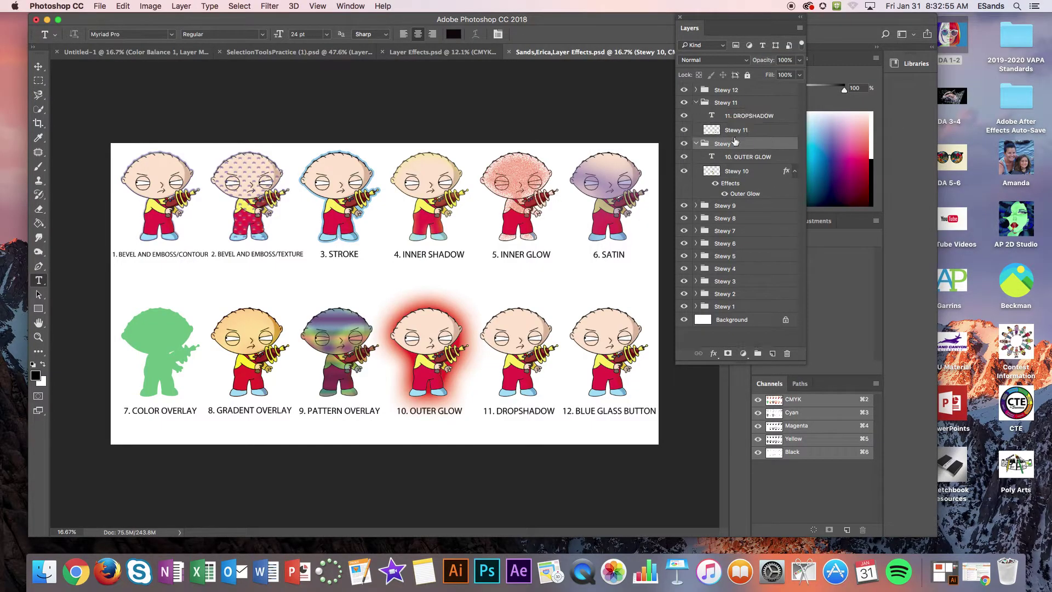
{"action": "left_click", "coordinate": [750, 130]}
{"action": "double_click", "coordinate": [759, 130]}
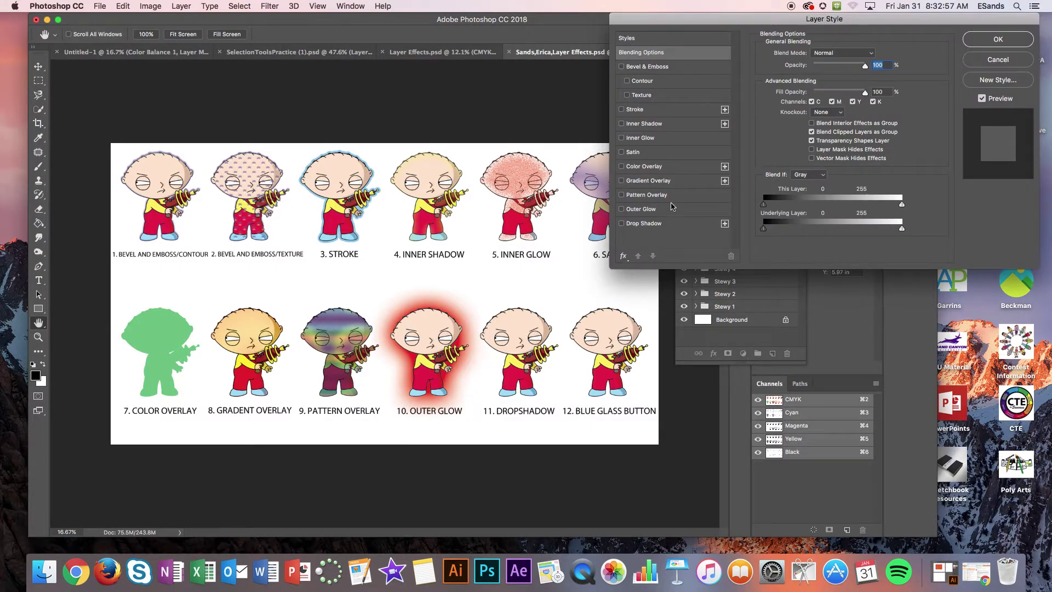
{"action": "left_click", "coordinate": [644, 223]}
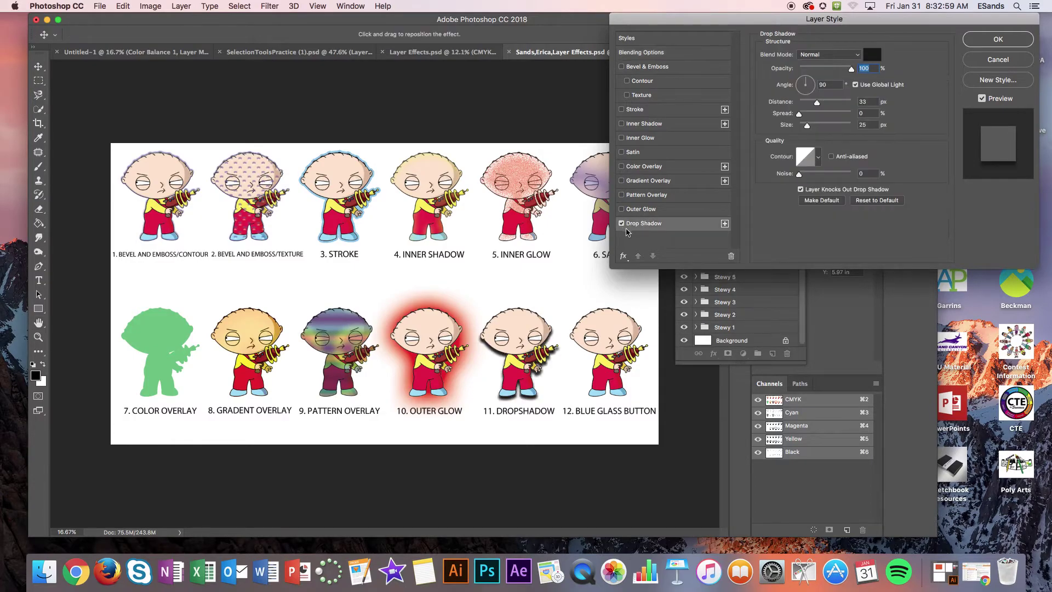
{"action": "left_click", "coordinate": [871, 59]}
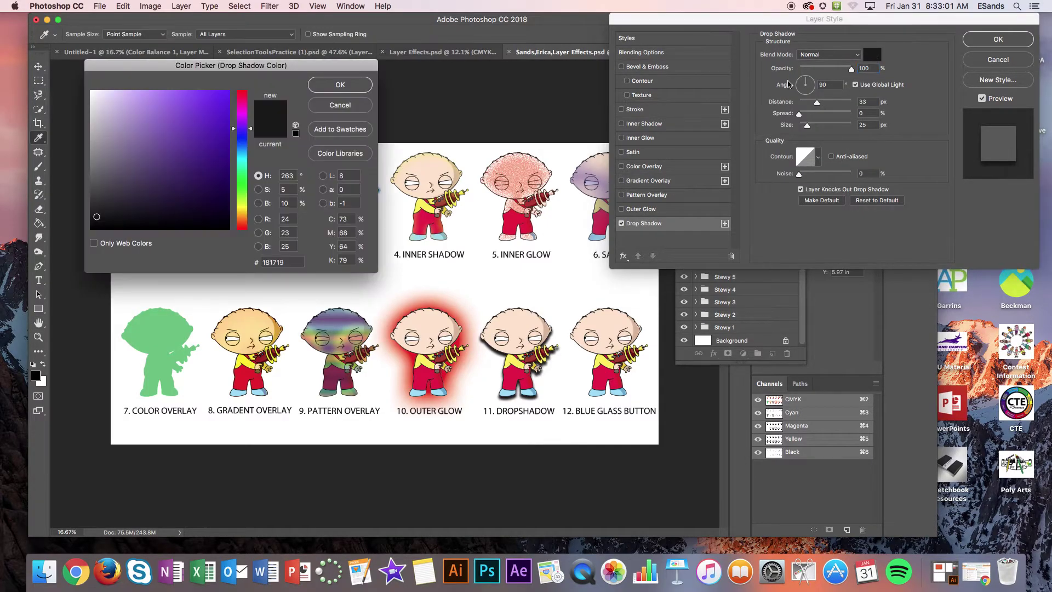
{"action": "left_click", "coordinate": [220, 96]}
{"action": "left_click", "coordinate": [340, 84]}
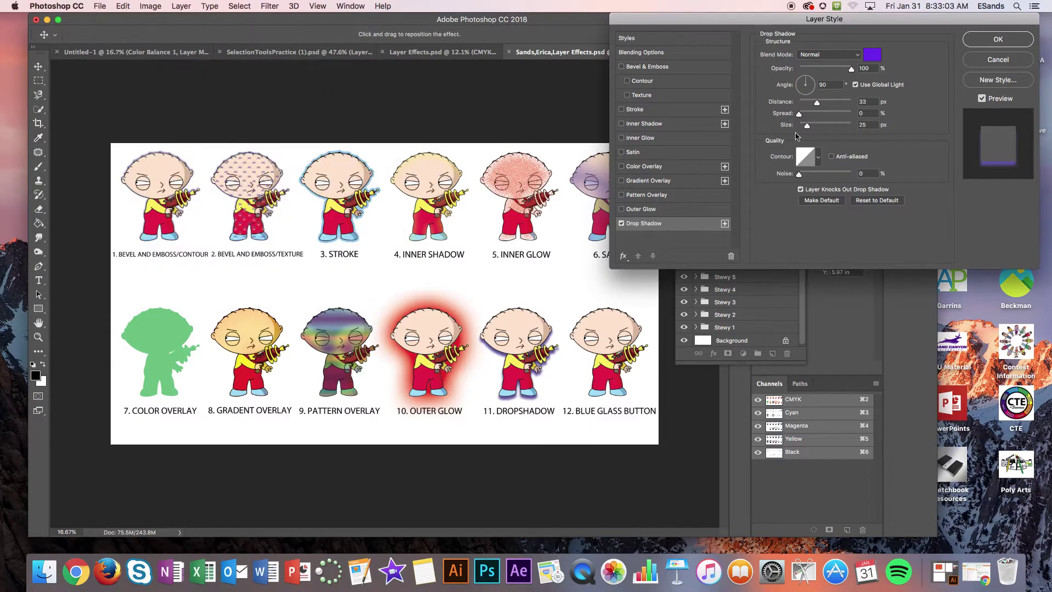
{"action": "left_click", "coordinate": [1011, 39]}
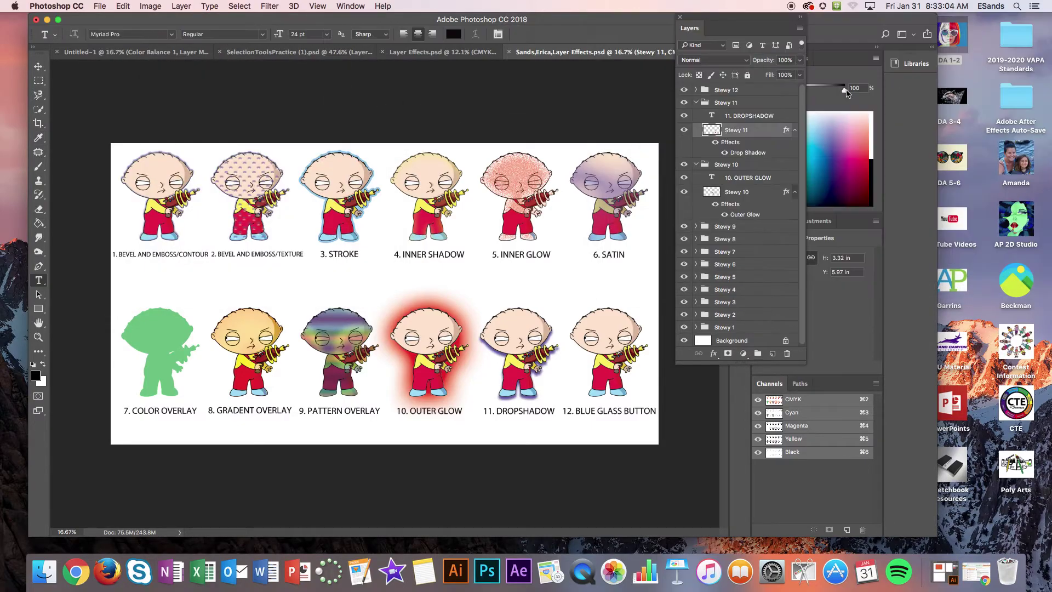
- Apply the Blue Glass Button preset style to the Stewy 12 layer
{"action": "left_click", "coordinate": [696, 102]}
{"action": "left_click", "coordinate": [696, 90]}
{"action": "double_click", "coordinate": [762, 118]}
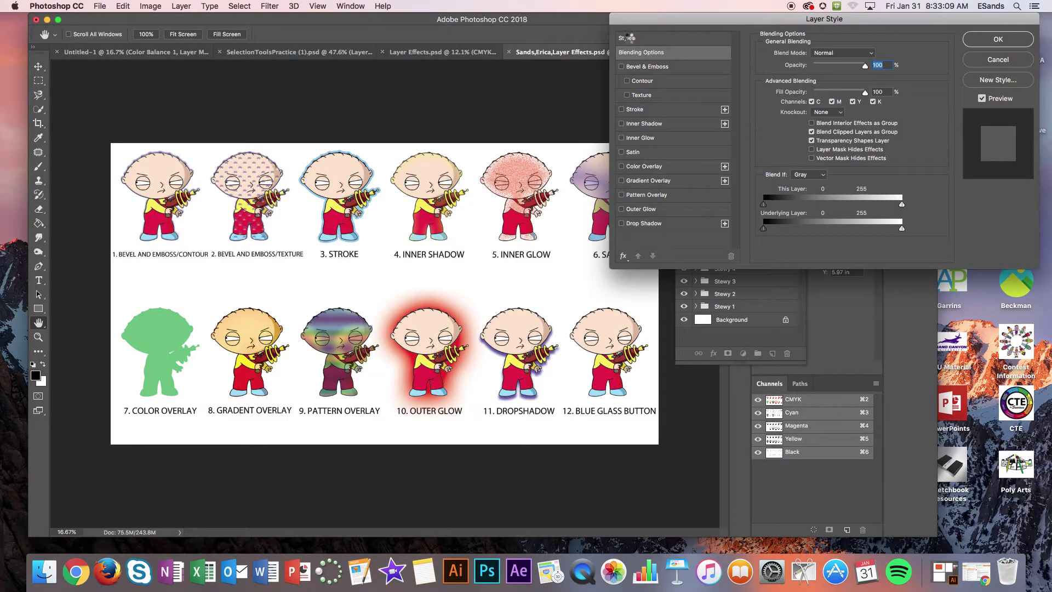
{"action": "left_click", "coordinate": [628, 39]}
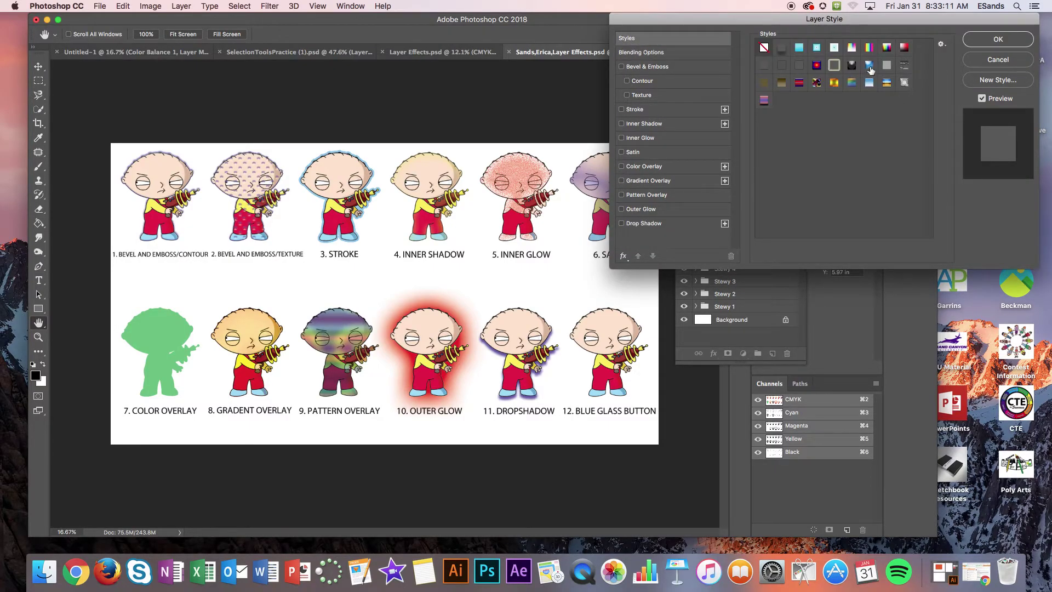
{"action": "left_click", "coordinate": [870, 65]}
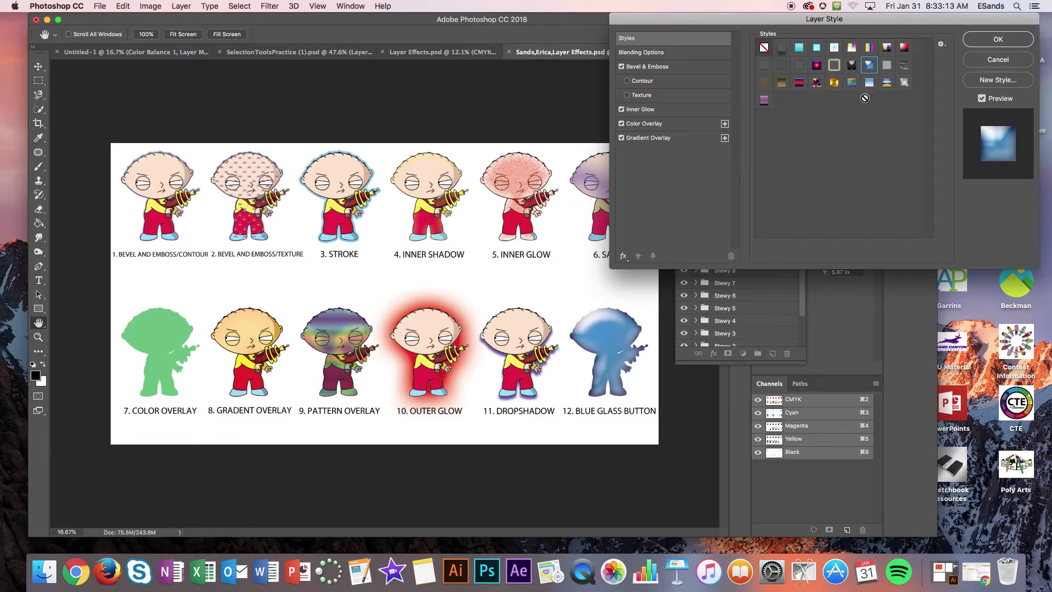
- Change the preset's Inner Glow blend mode to Multiply and add some noise
{"action": "left_click", "coordinate": [621, 109]}
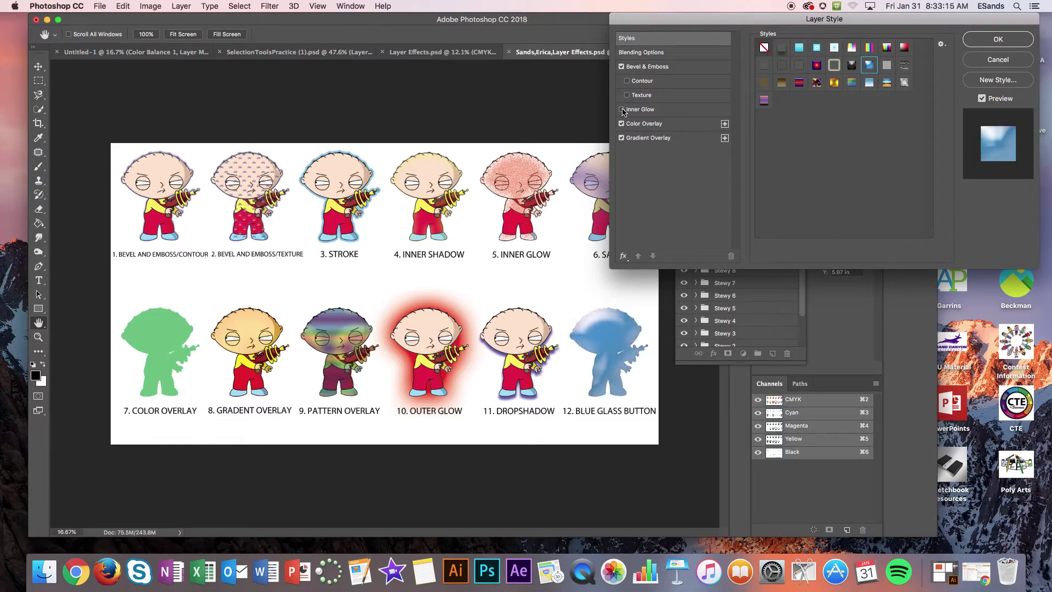
{"action": "left_click", "coordinate": [622, 110]}
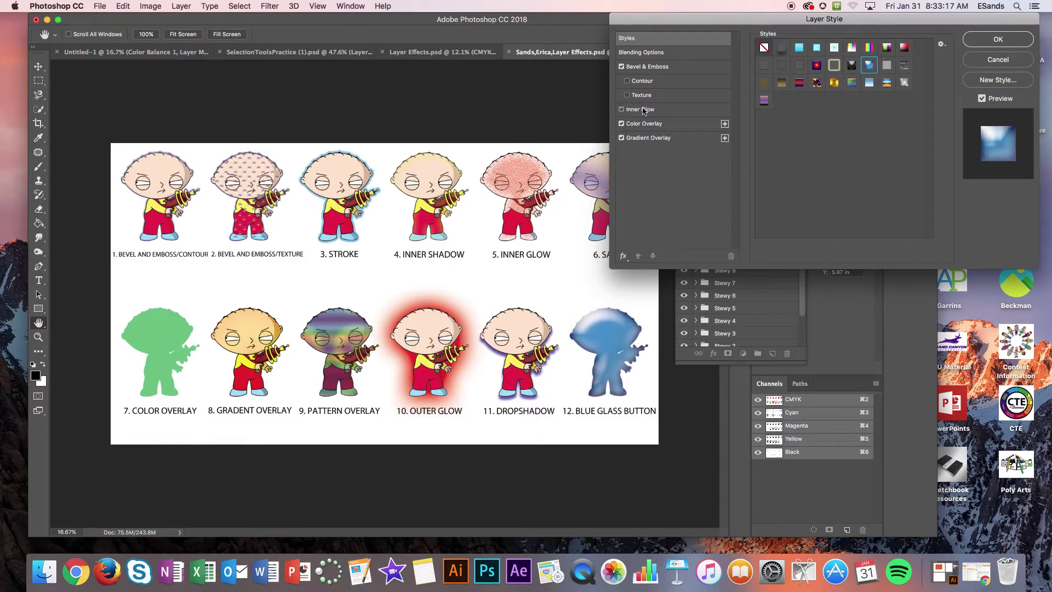
{"action": "left_click", "coordinate": [642, 110]}
{"action": "left_click", "coordinate": [828, 52]}
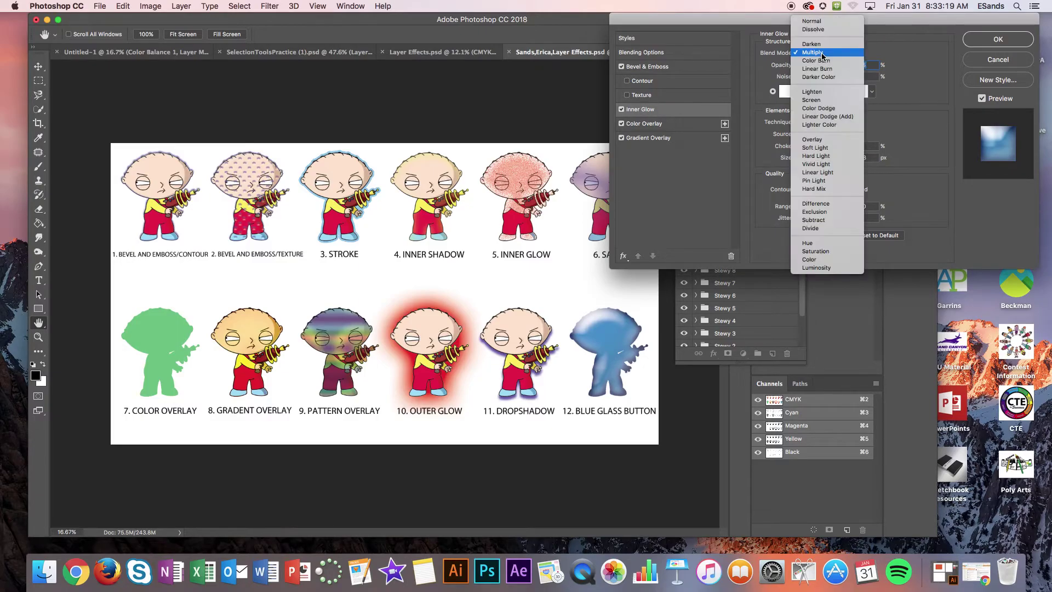
{"action": "left_click", "coordinate": [821, 35]}
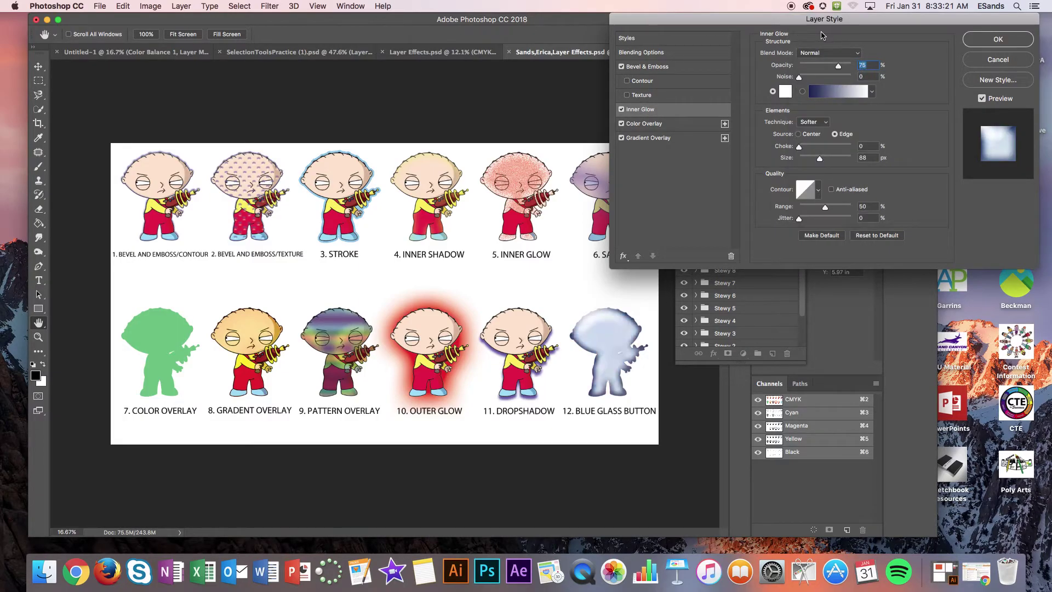
{"action": "left_click", "coordinate": [816, 55]}
{"action": "left_click", "coordinate": [819, 82]}
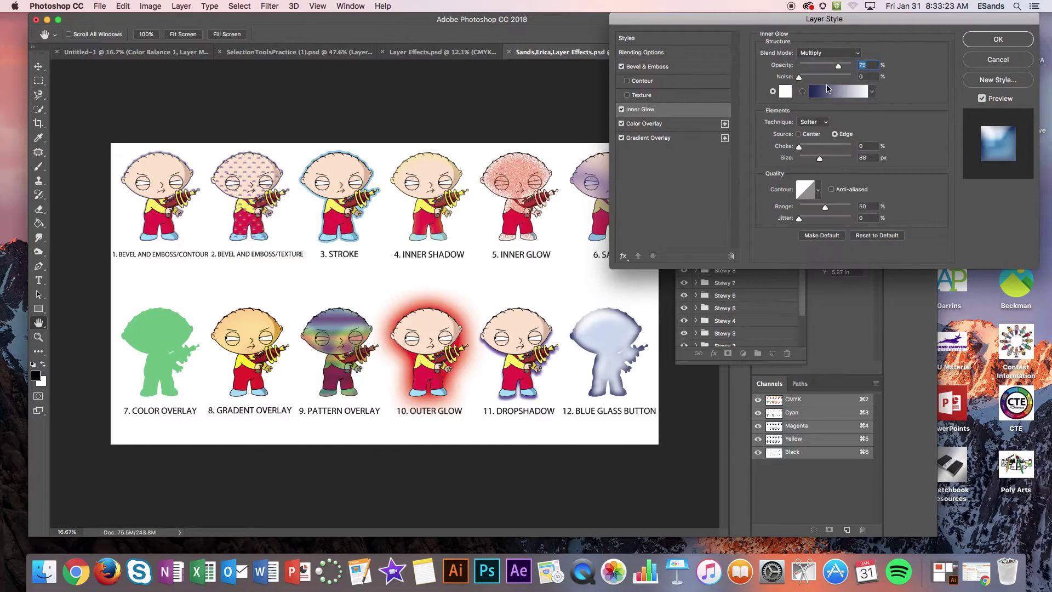
{"action": "left_click_drag", "start_coordinate": [803, 79], "coordinate": [829, 67]}
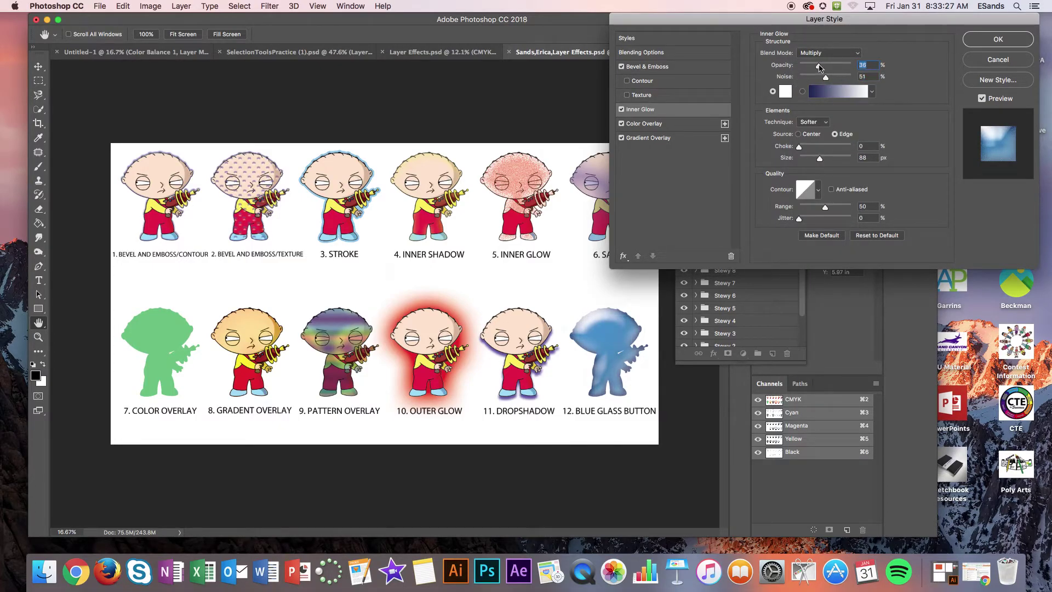
- Compare a patterned preset, reapply Blue Glass, and confirm the style on Stewy 12
{"action": "left_click", "coordinate": [636, 126]}
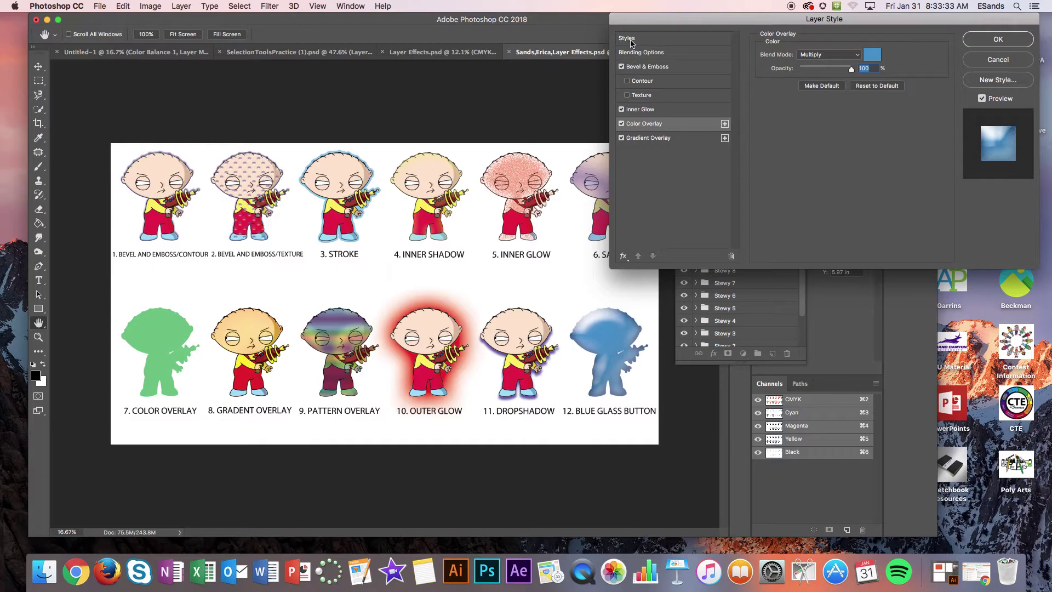
{"action": "left_click", "coordinate": [669, 39]}
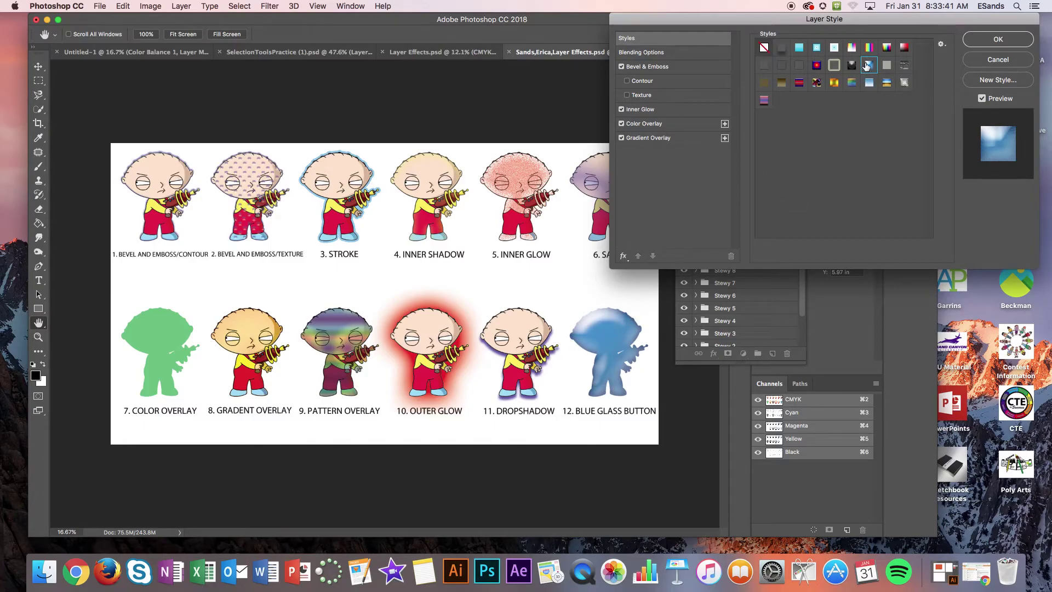
{"action": "left_click", "coordinate": [816, 82]}
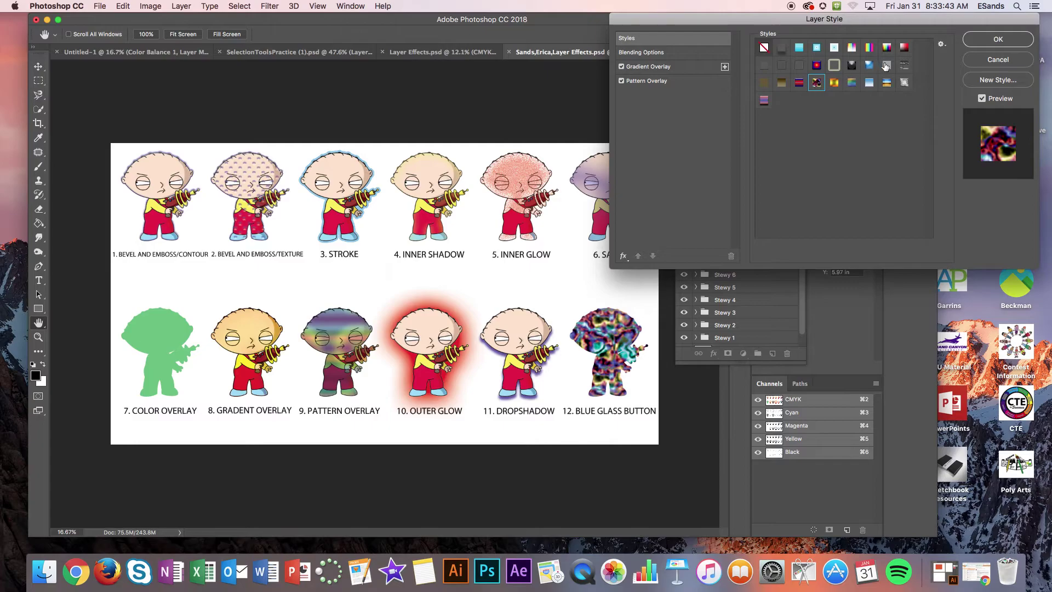
{"action": "left_click", "coordinate": [870, 65]}
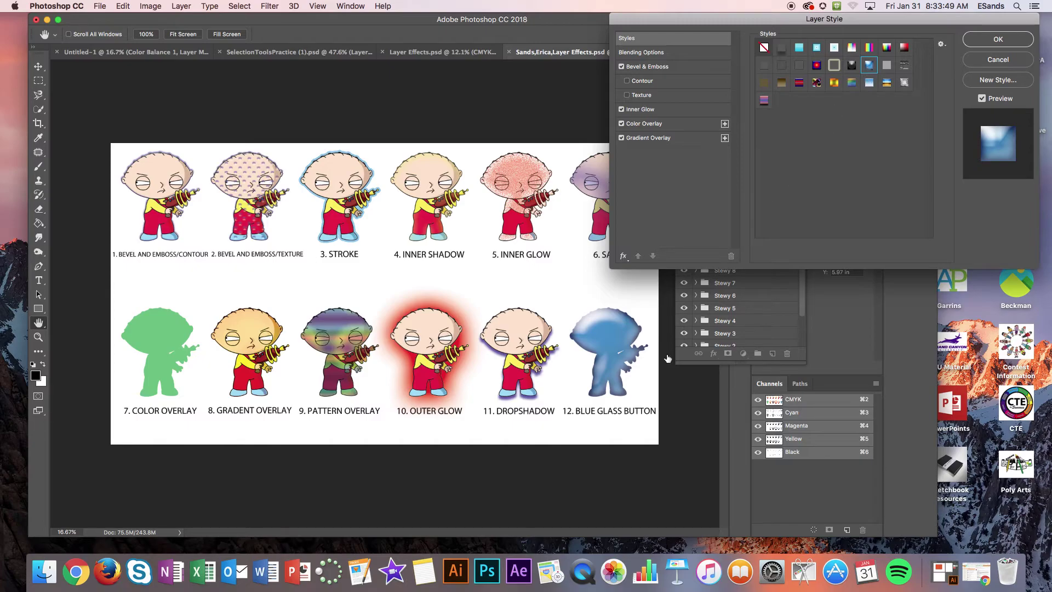
{"action": "left_click", "coordinate": [998, 39]}
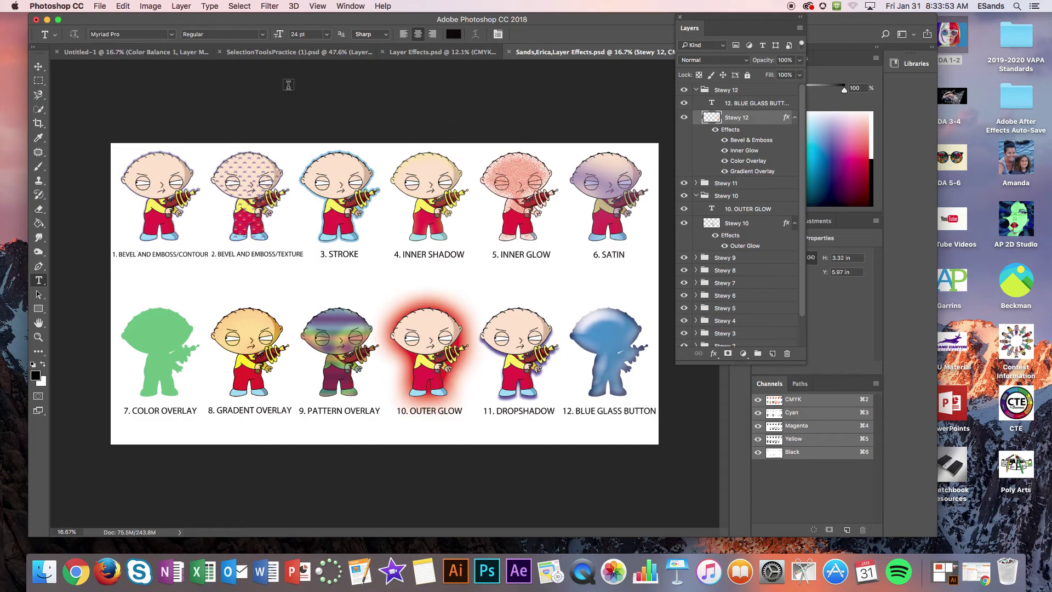
- Save as a layered PSD replacing the existing file, then begin a second Save As
{"action": "left_click", "coordinate": [100, 6]}
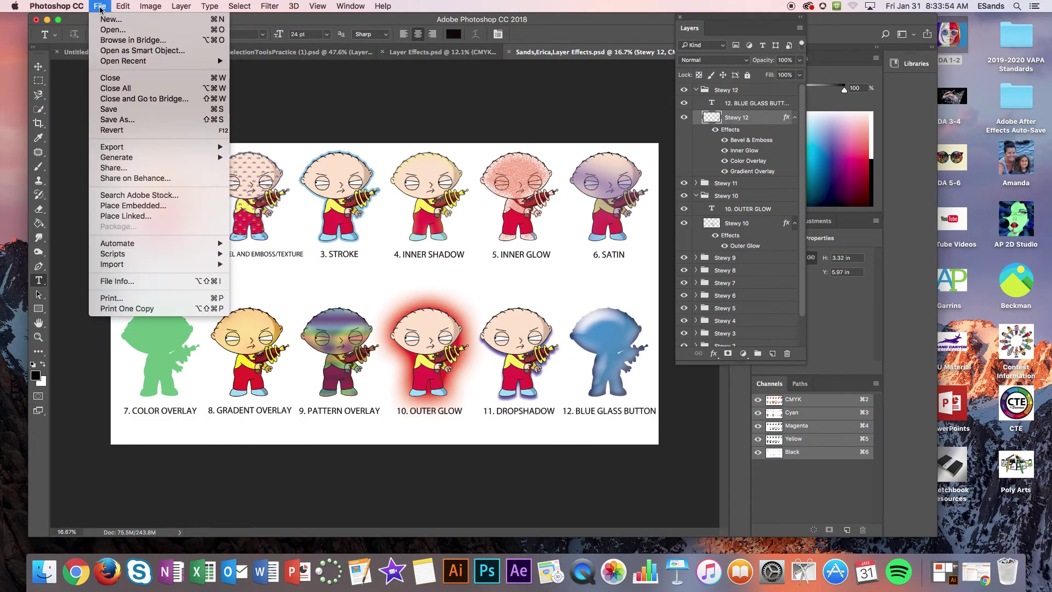
{"action": "left_click", "coordinate": [118, 120]}
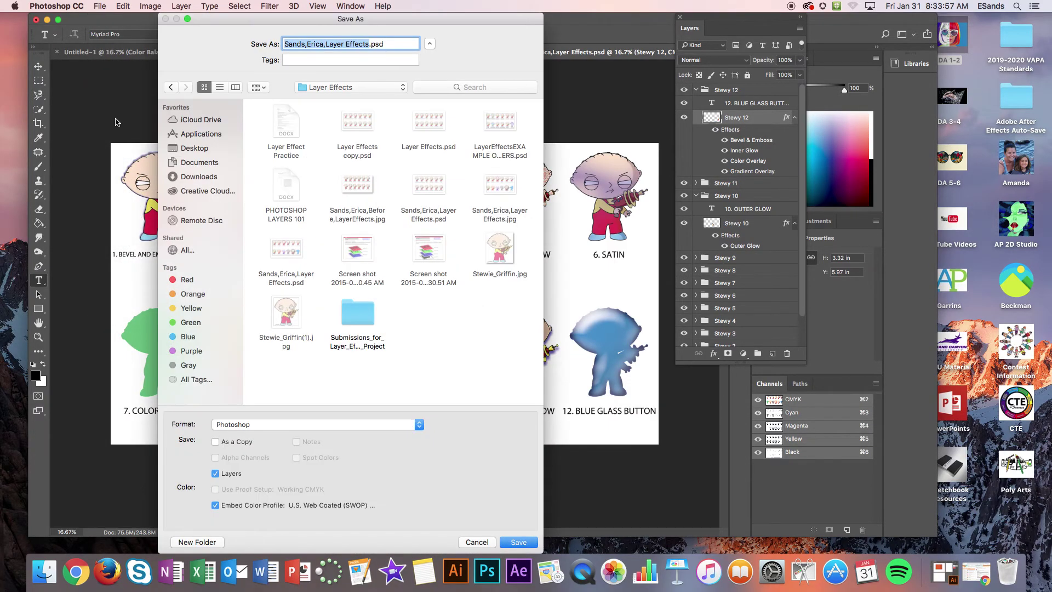
{"action": "left_click", "coordinate": [519, 542]}
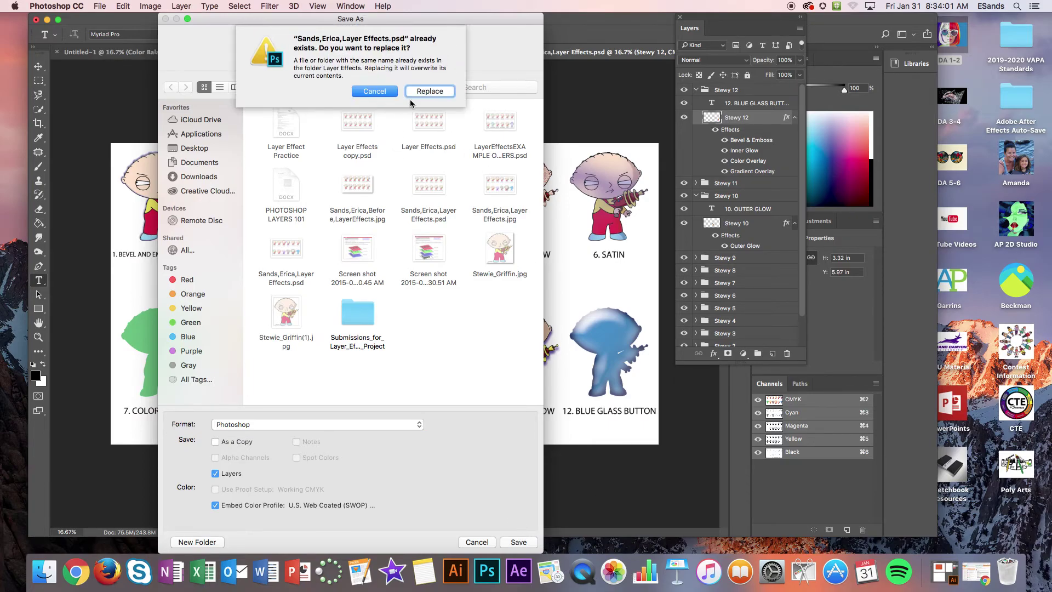
{"action": "left_click", "coordinate": [428, 91]}
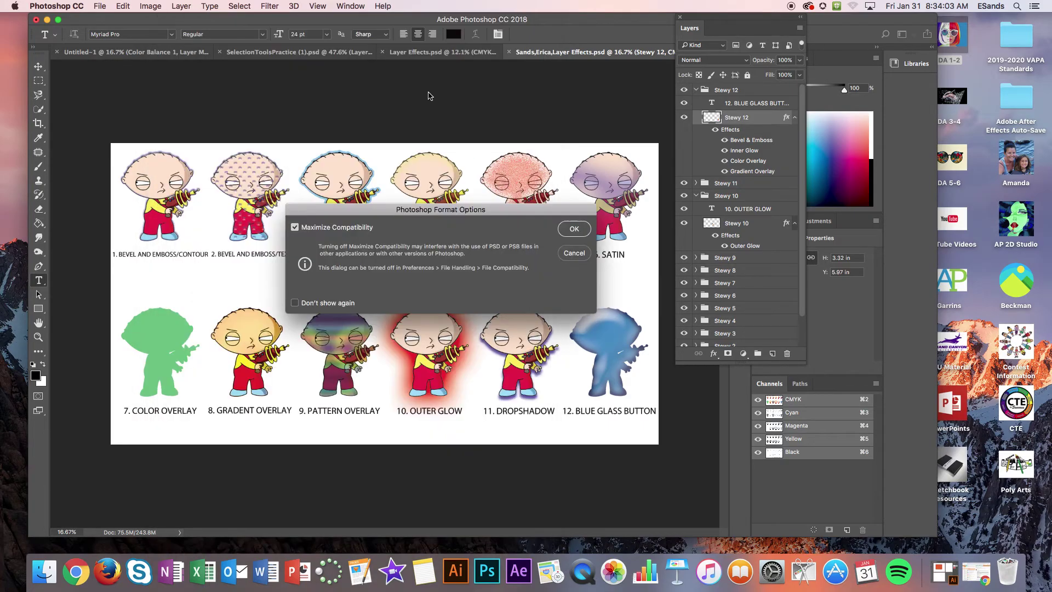
{"action": "left_click", "coordinate": [575, 229]}
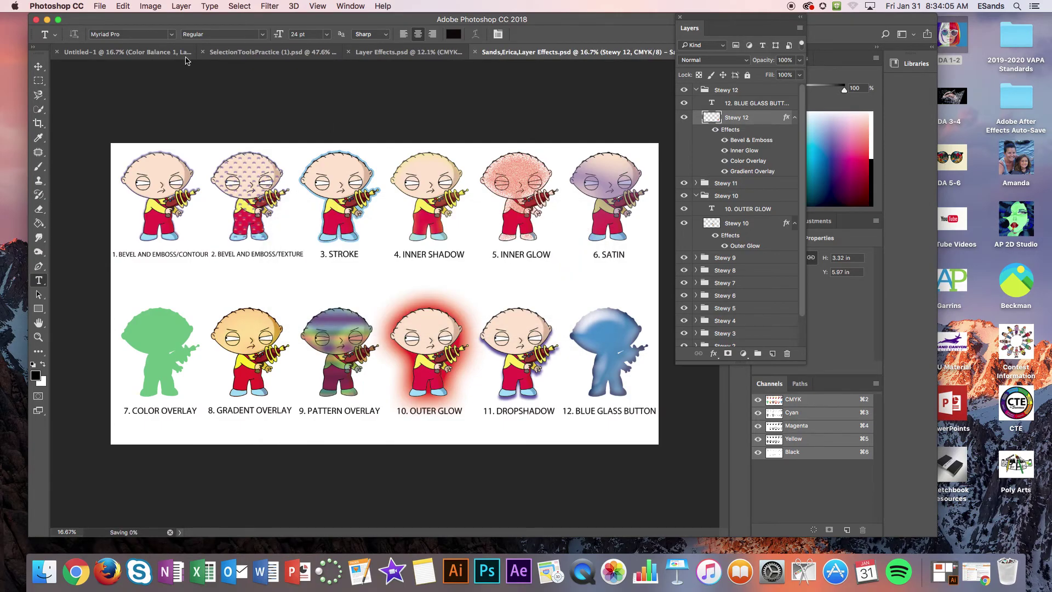
{"action": "left_click", "coordinate": [100, 6]}
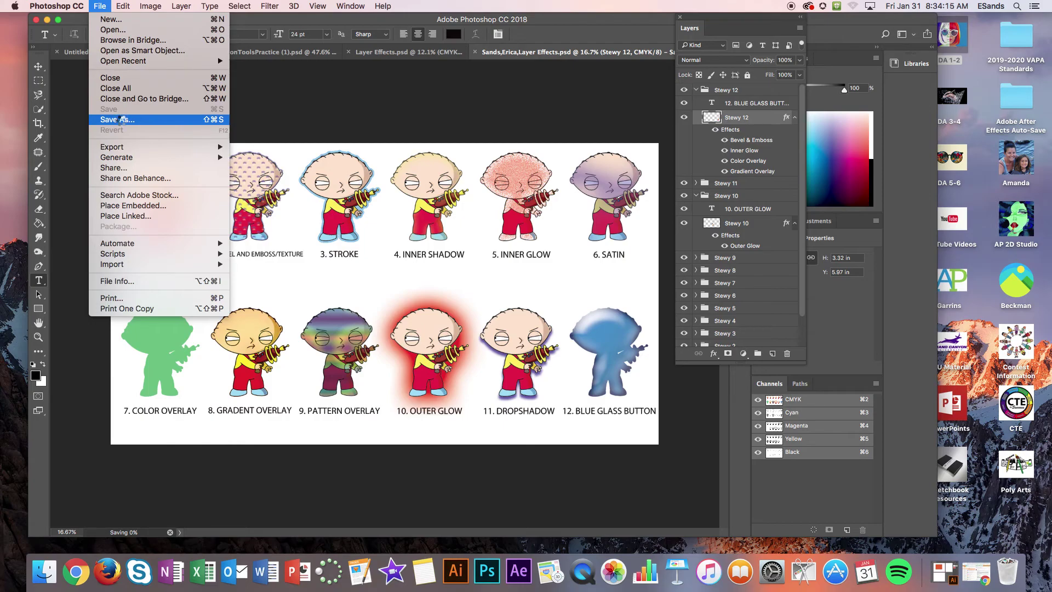
{"action": "left_click", "coordinate": [121, 119]}
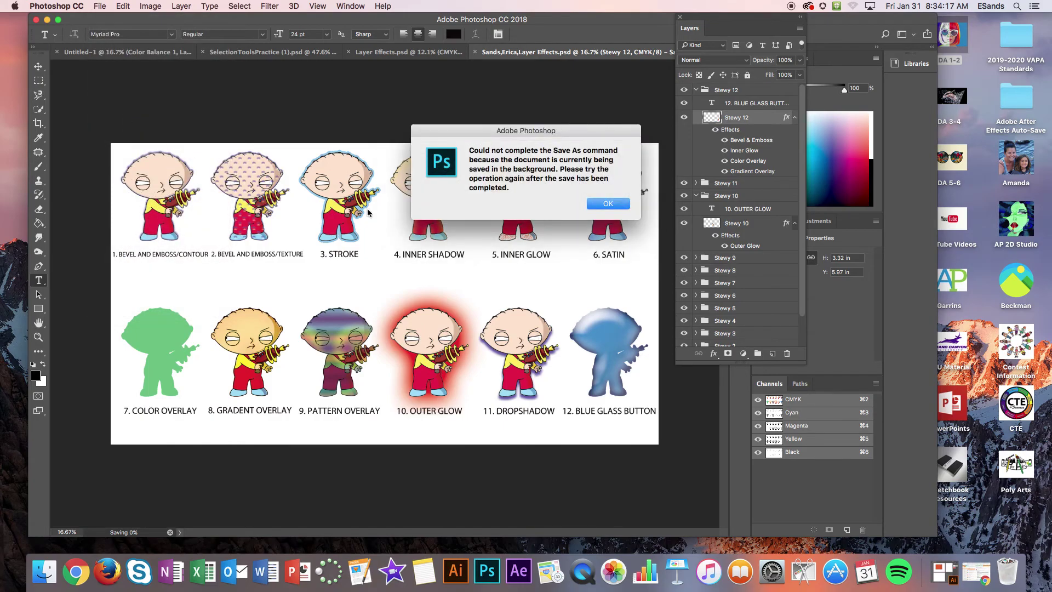
- Dismiss the background-save alert and save a JPEG copy at Quality 8, Baseline Standard
{"action": "left_click", "coordinate": [608, 204]}
{"action": "left_click", "coordinate": [99, 6]}
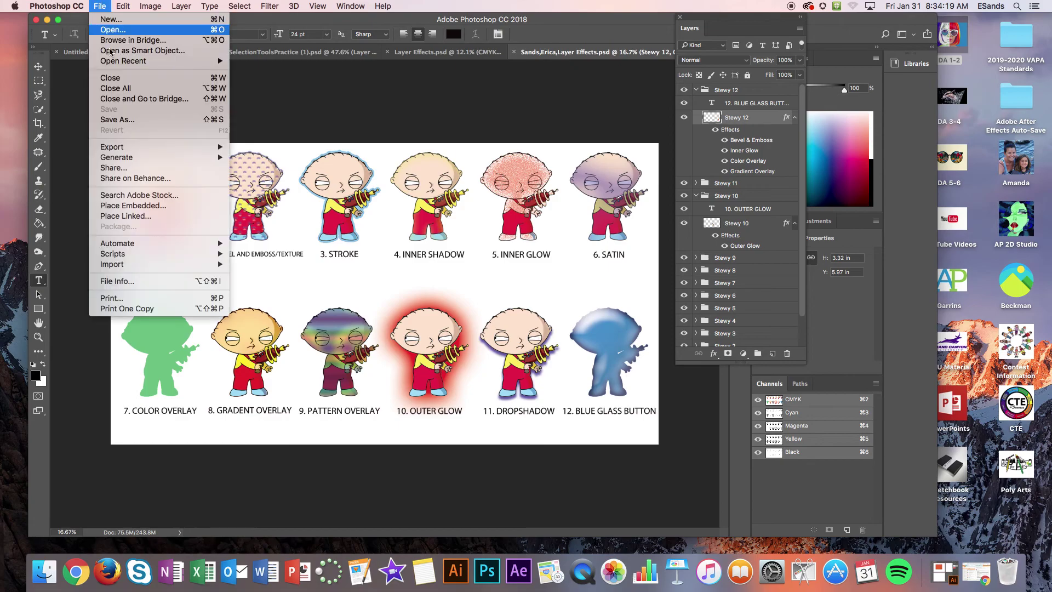
{"action": "left_click", "coordinate": [115, 119]}
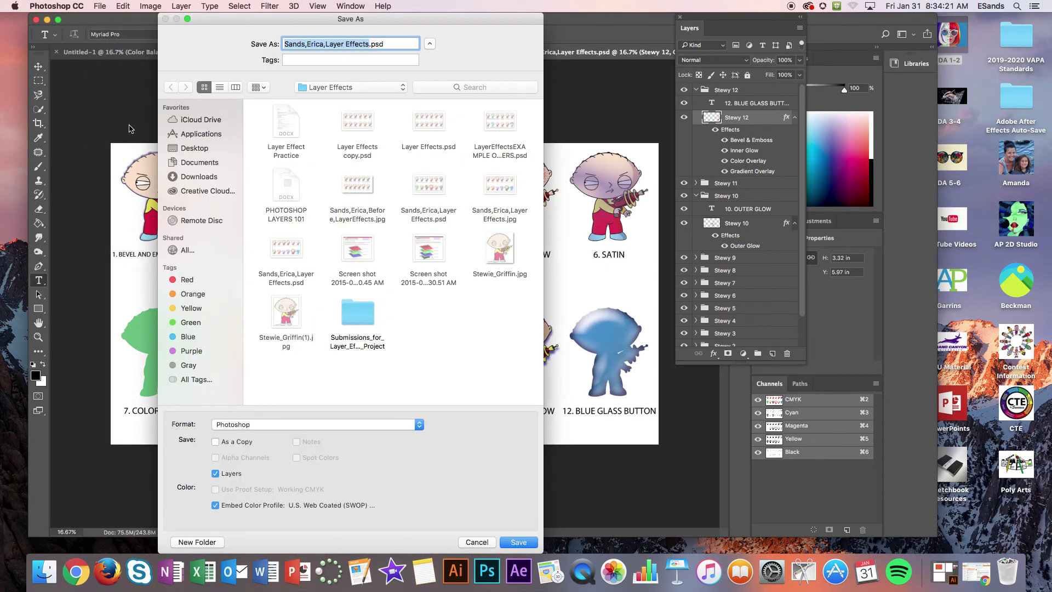
{"action": "left_click", "coordinate": [241, 423]}
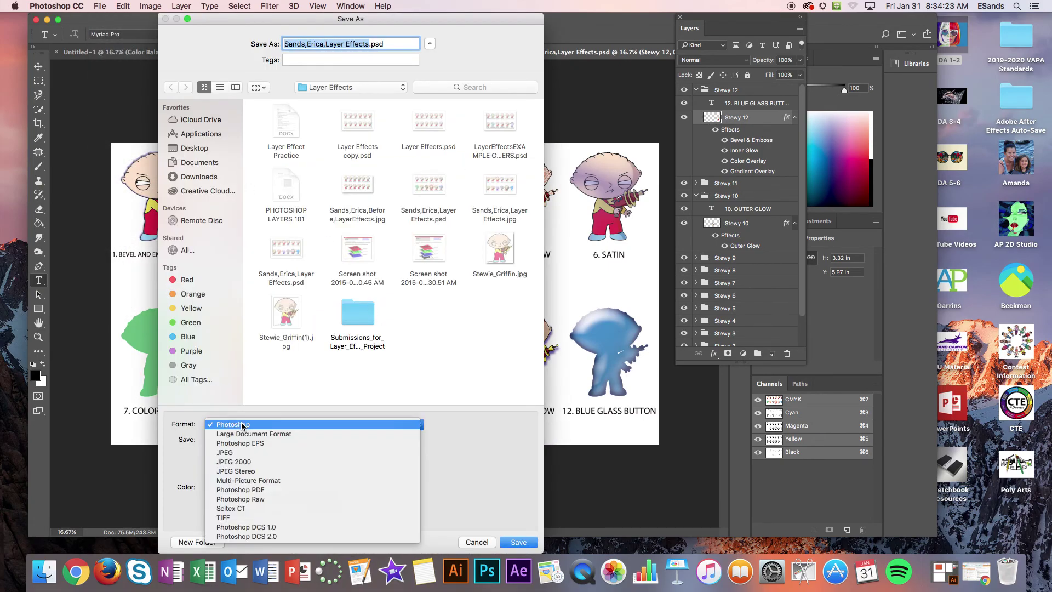
{"action": "left_click", "coordinate": [226, 454]}
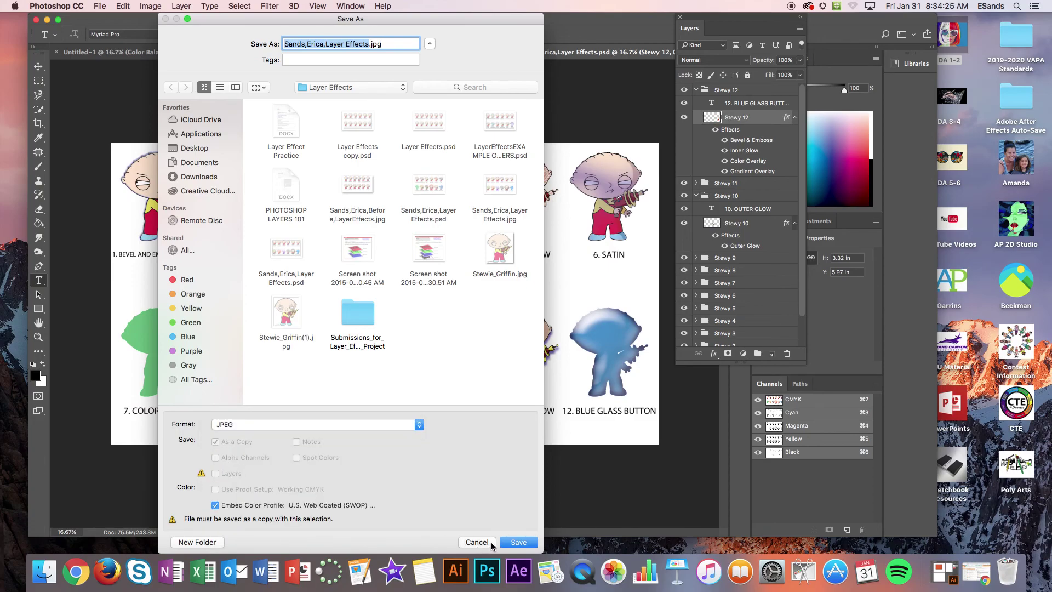
{"action": "left_click", "coordinate": [519, 542]}
{"action": "left_click", "coordinate": [399, 151]}
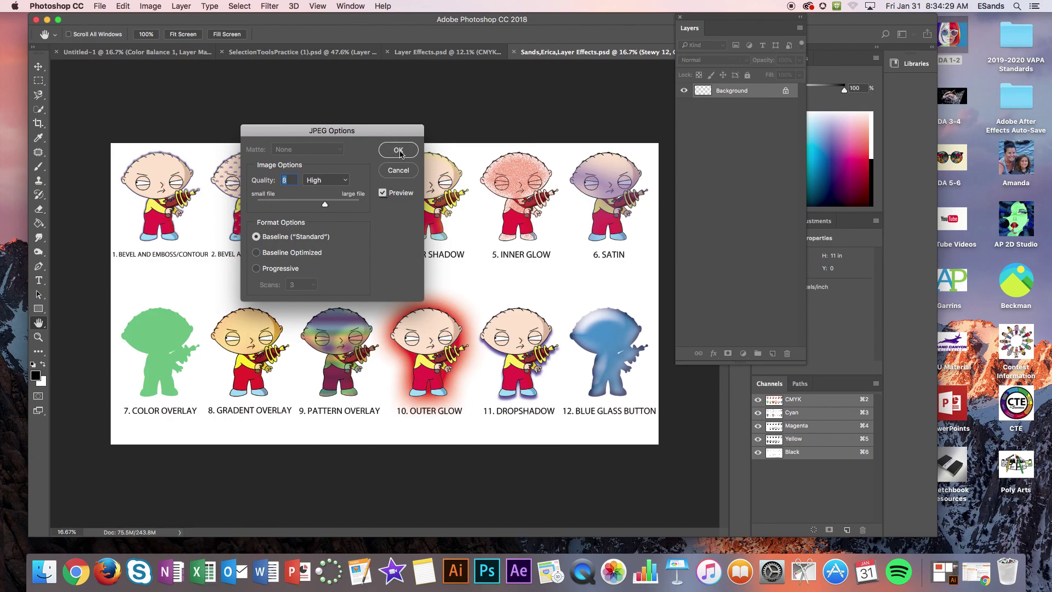